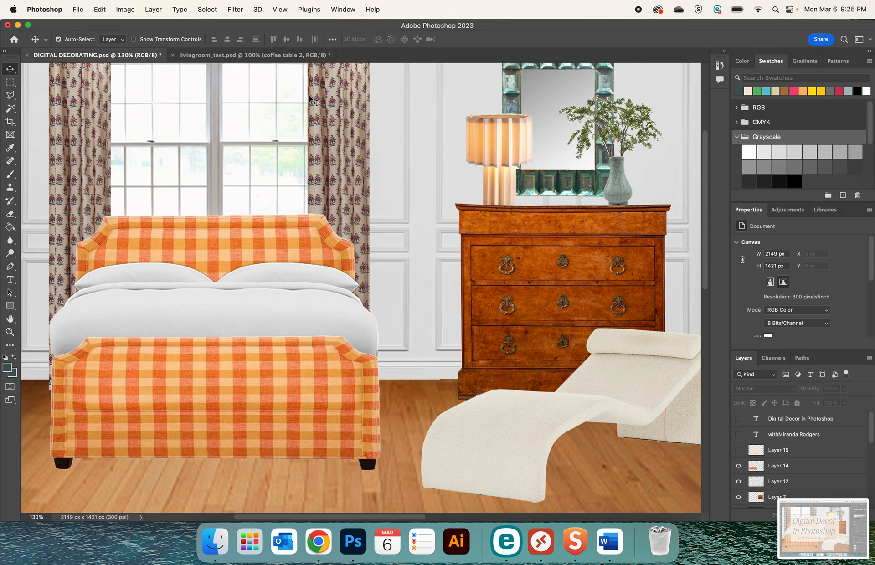
Compare the two coffee table bases in livingroom_test.psd by toggling the visibility of the coffee table 1 and coffee table 2 layers
left_click(285, 56)
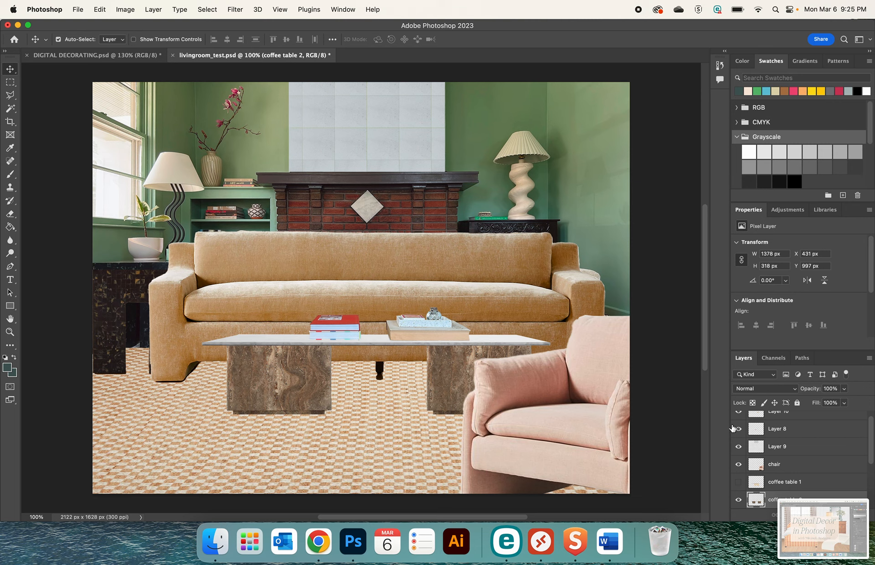
left_click(738, 481)
left_click(738, 499)
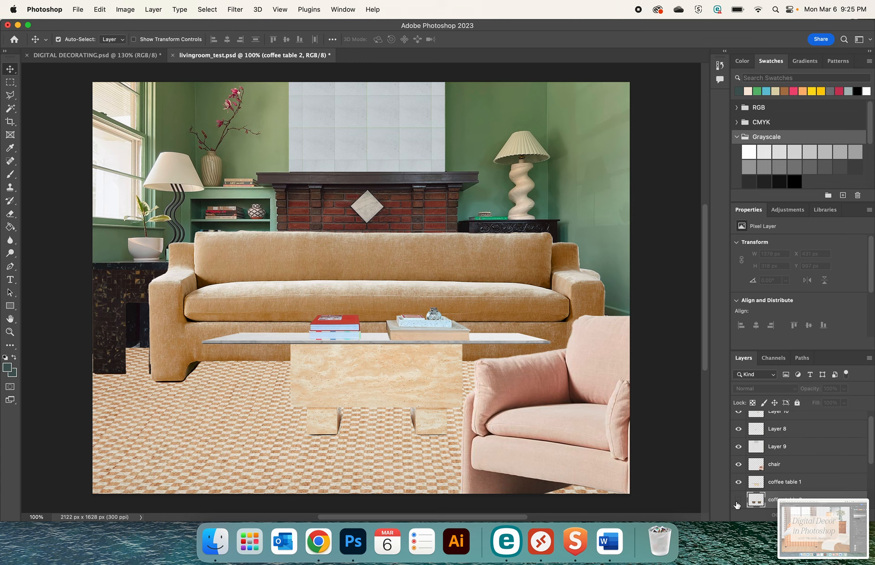
left_click(738, 482)
left_click(738, 482)
left_click(738, 481)
left_click(738, 500)
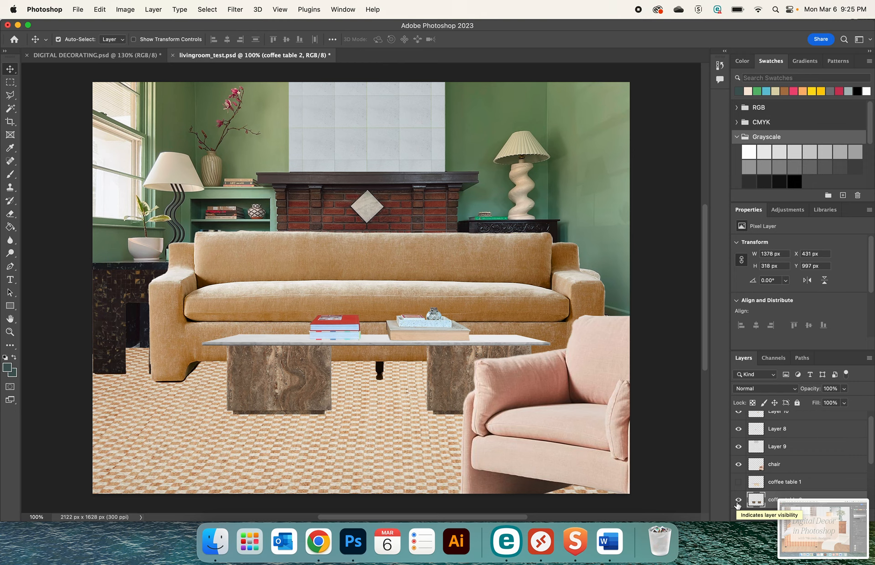
left_click(738, 500)
left_click(738, 481)
left_click(738, 500)
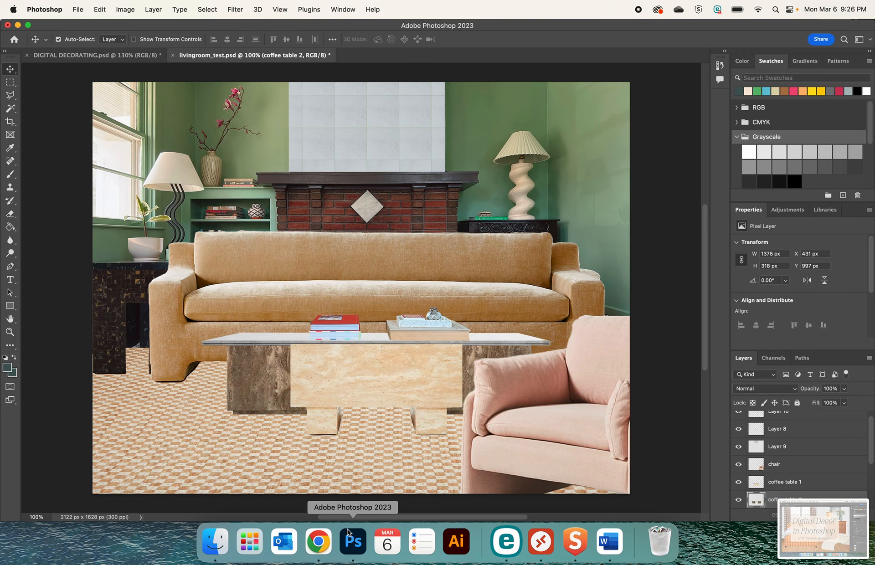
Switch to Chrome and view the room collages on the designer's Interior Styling web page
left_click(318, 541)
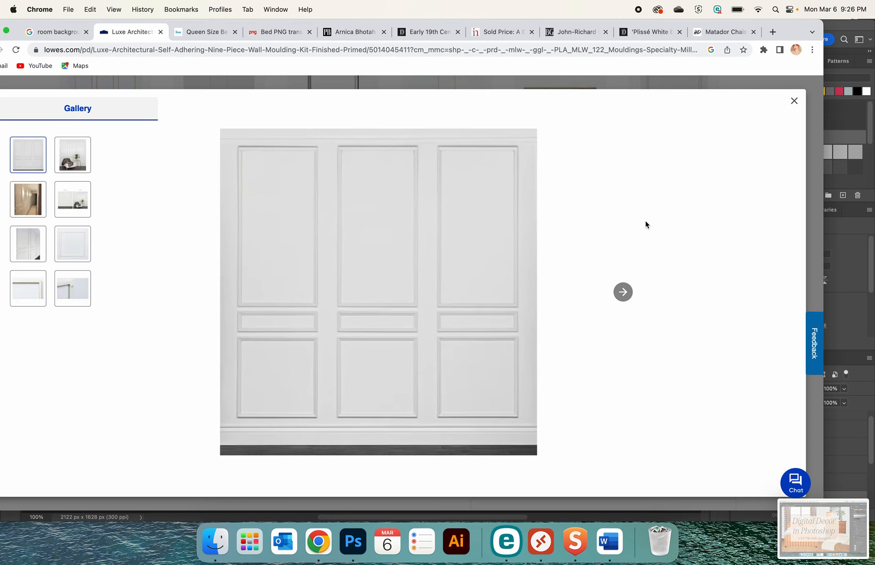
left_click(772, 32)
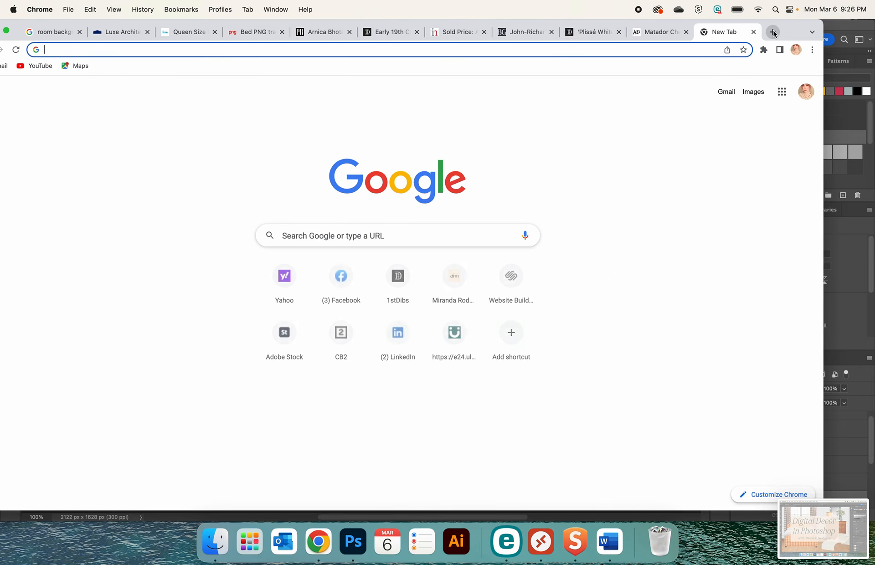
type("miranda-rodgers.com")
key("Return")
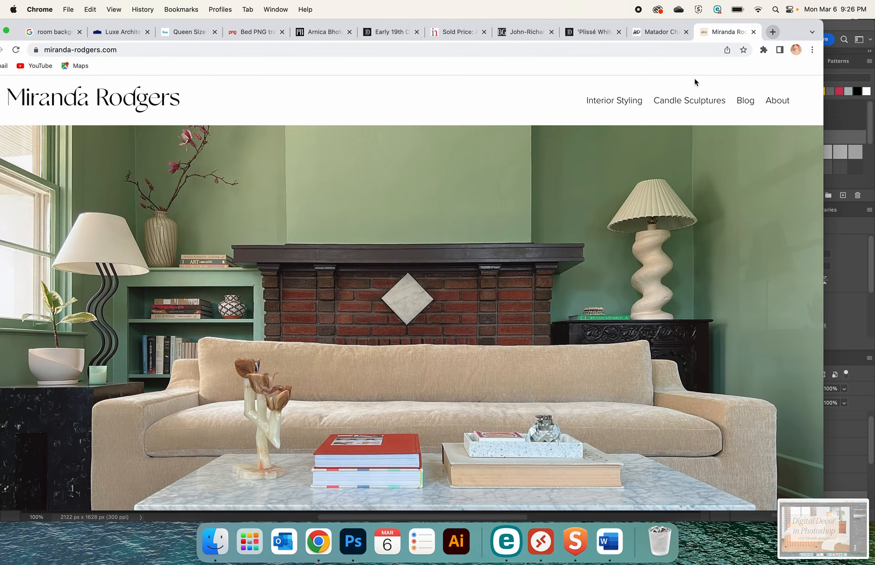
left_click(639, 100)
scroll(504, 271, "down", 15)
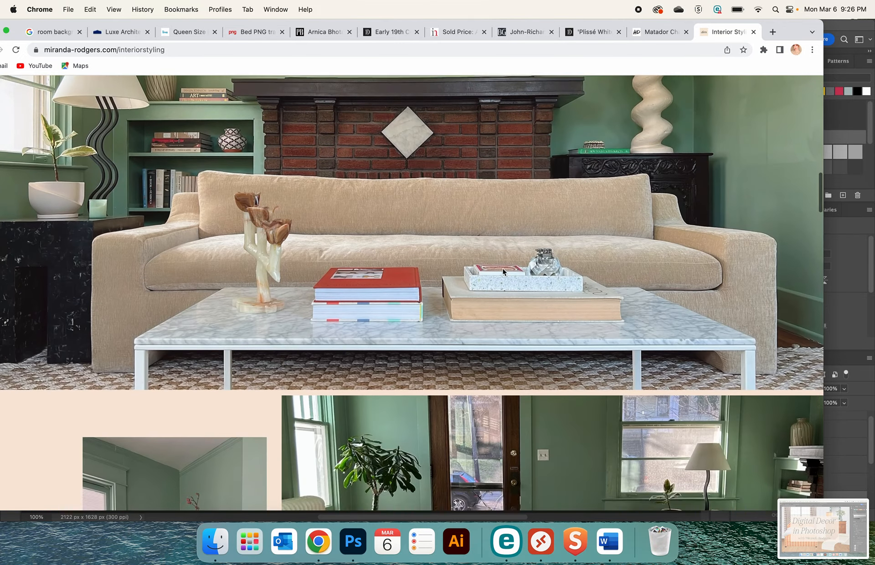
scroll(503, 271, "down", 15)
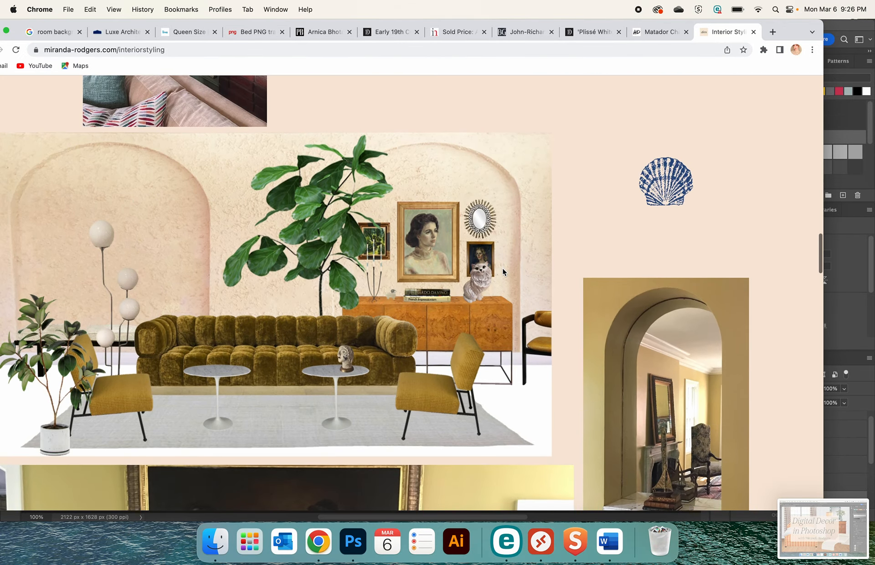
View the olive sofa living room collage at full size in its own browser tab, and close it and the designer's site
right_click(503, 270)
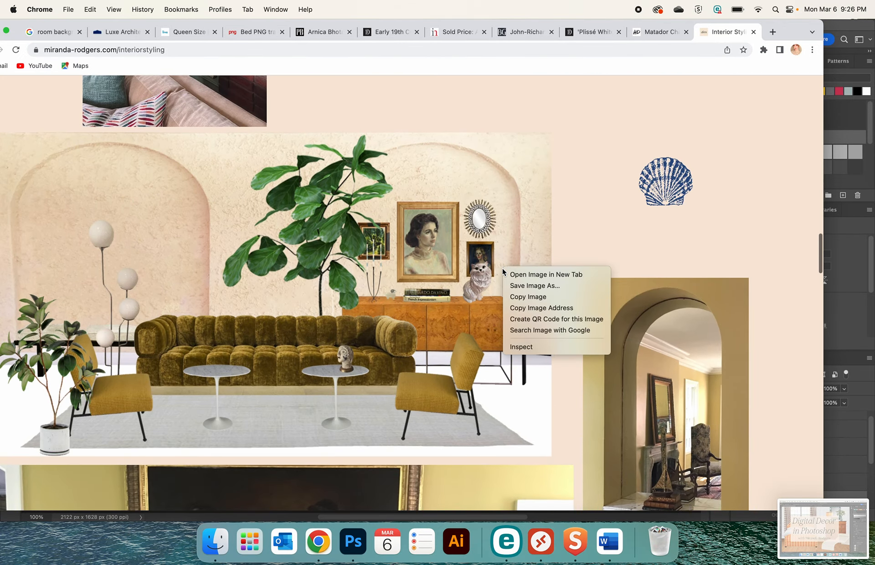
left_click(529, 275)
left_click(729, 31)
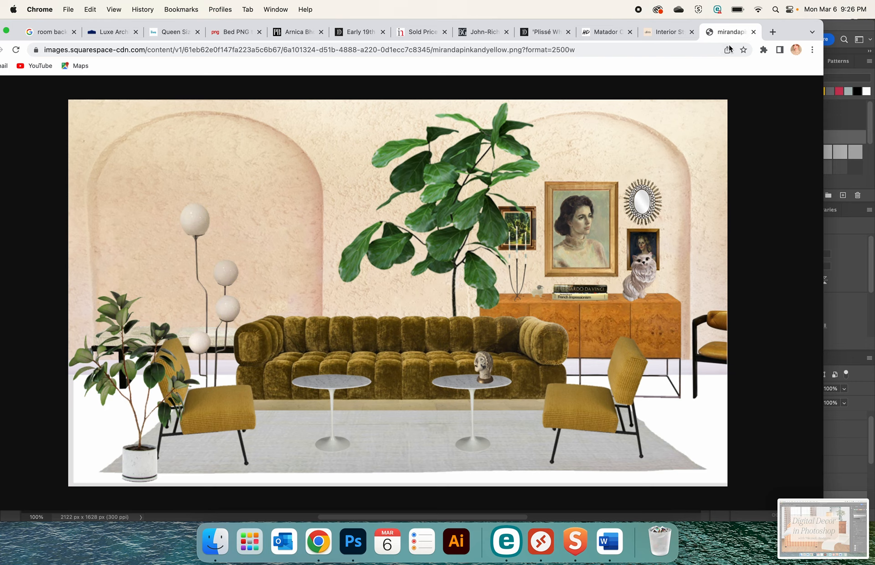
left_click(753, 32)
left_click(754, 32)
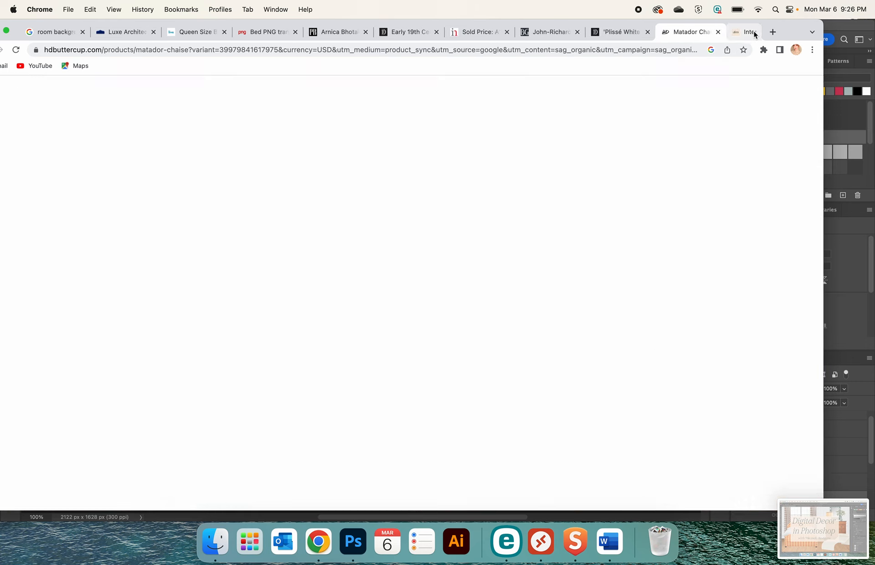
Switch to Photoshop and create a landscape Letter print document, 11 × 8.5 inches at 300 pixels/inch in RGB with a white background
left_click(353, 542)
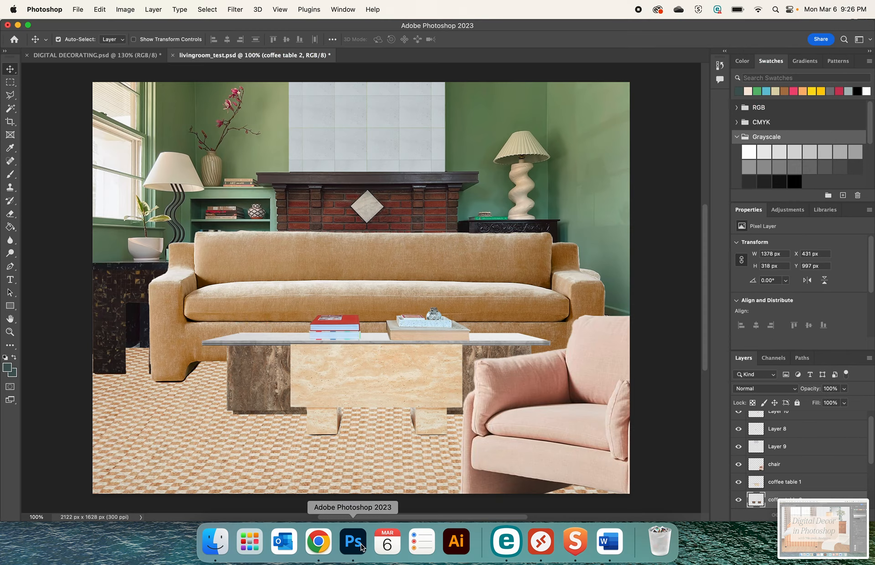
left_click(78, 10)
left_click(85, 27)
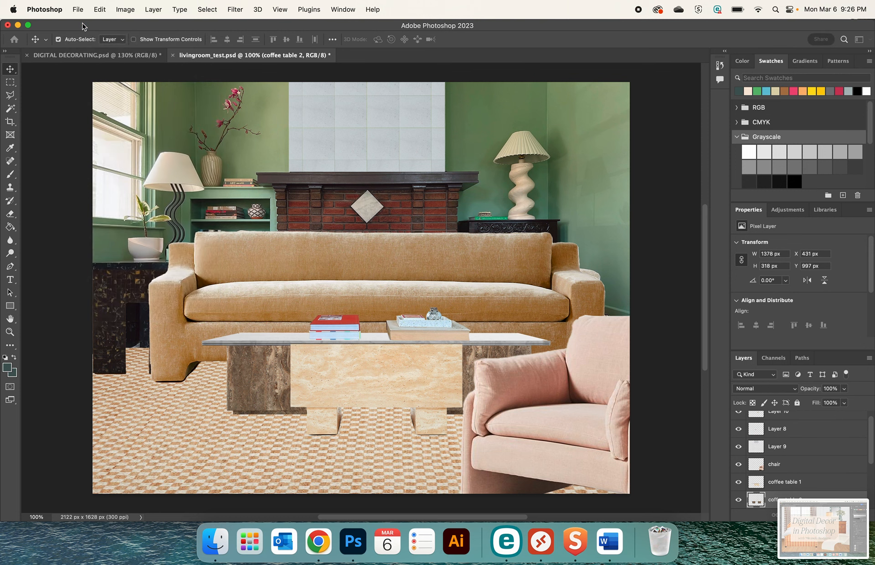
left_click(384, 77)
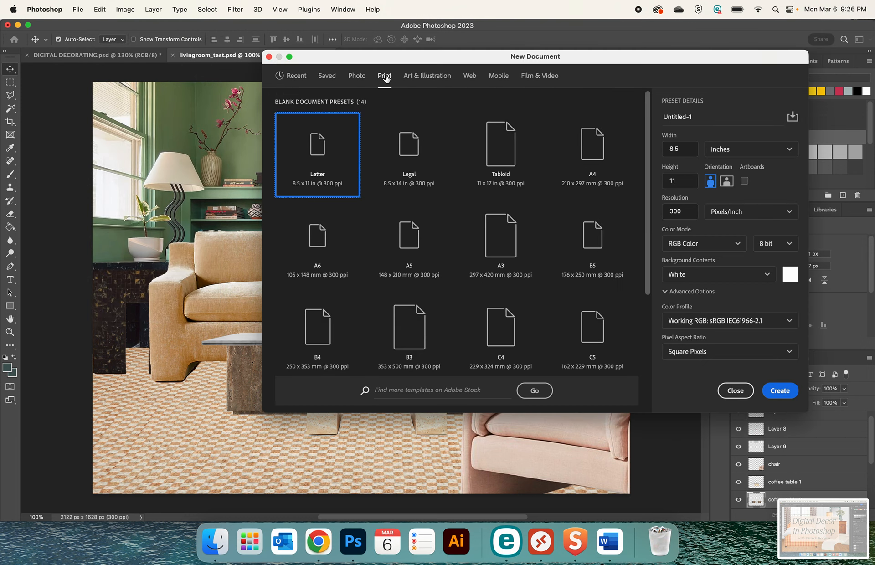
left_click(356, 77)
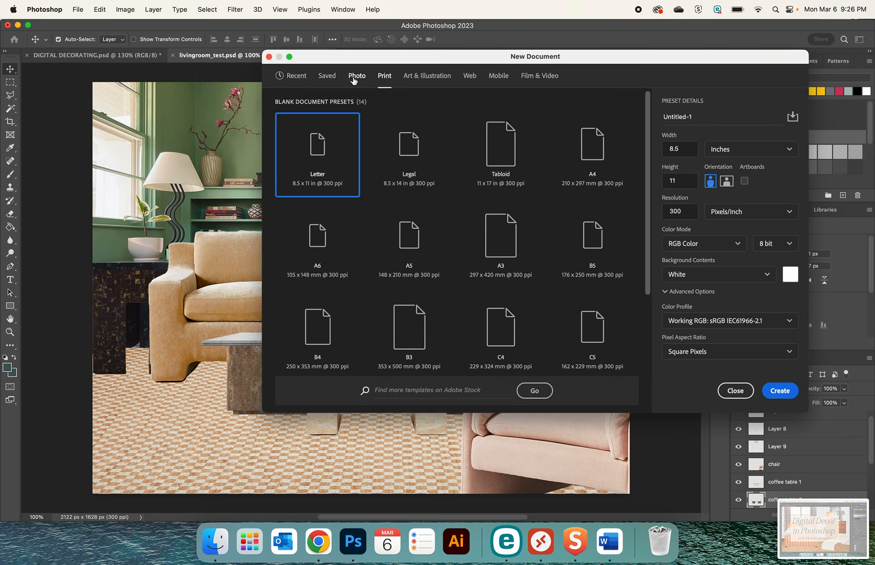
left_click(413, 76)
left_click(469, 76)
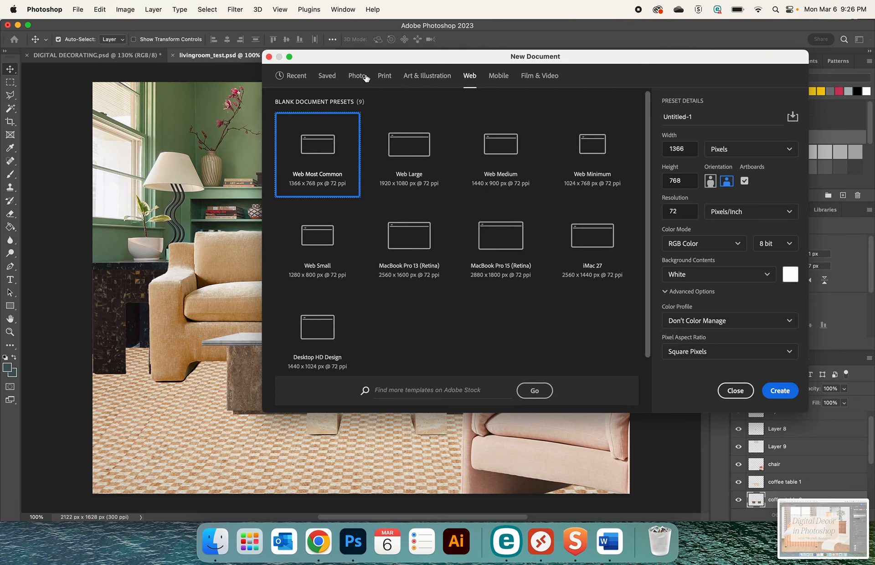
left_click(362, 78)
left_click(382, 78)
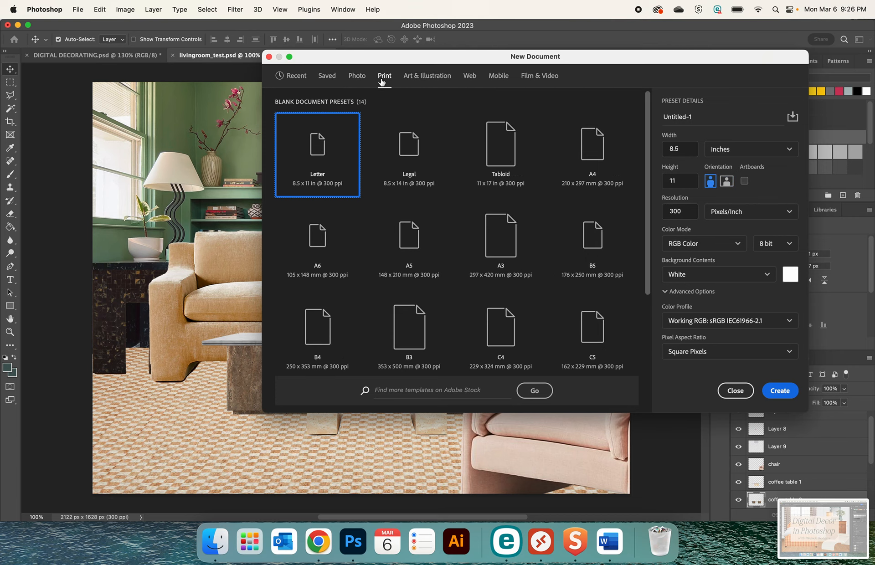
left_click(721, 185)
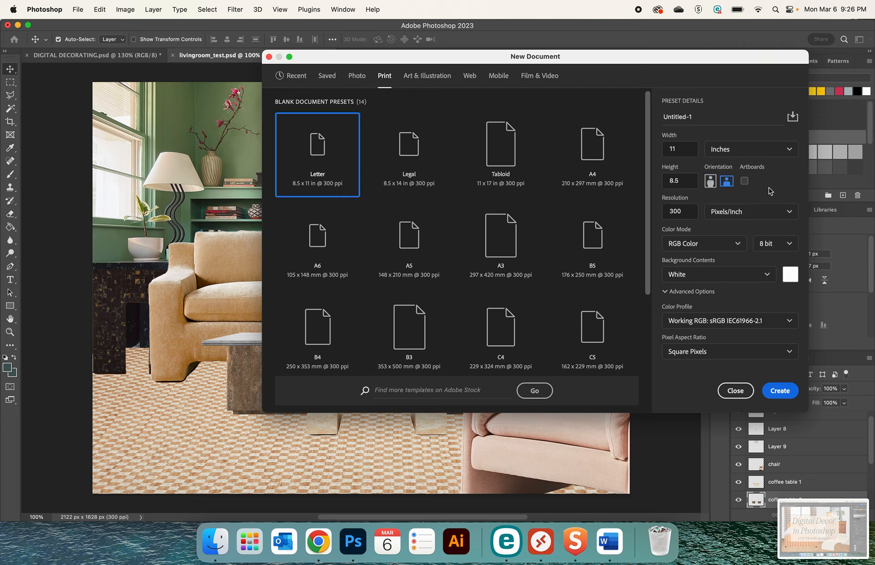
left_click(788, 392)
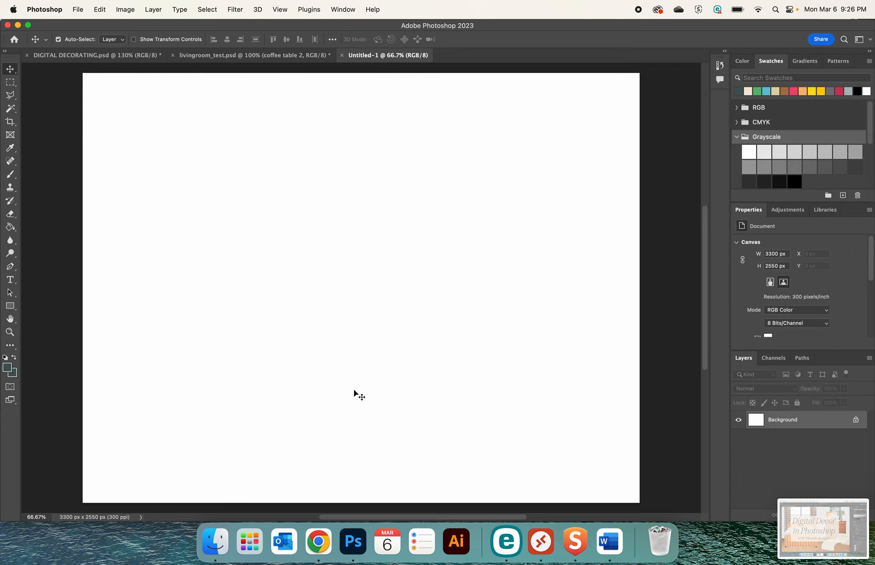
Copy the Unsplash empty room picture with the wood floor from the Chrome image results and paste it into the new Photoshop document
left_click(314, 545)
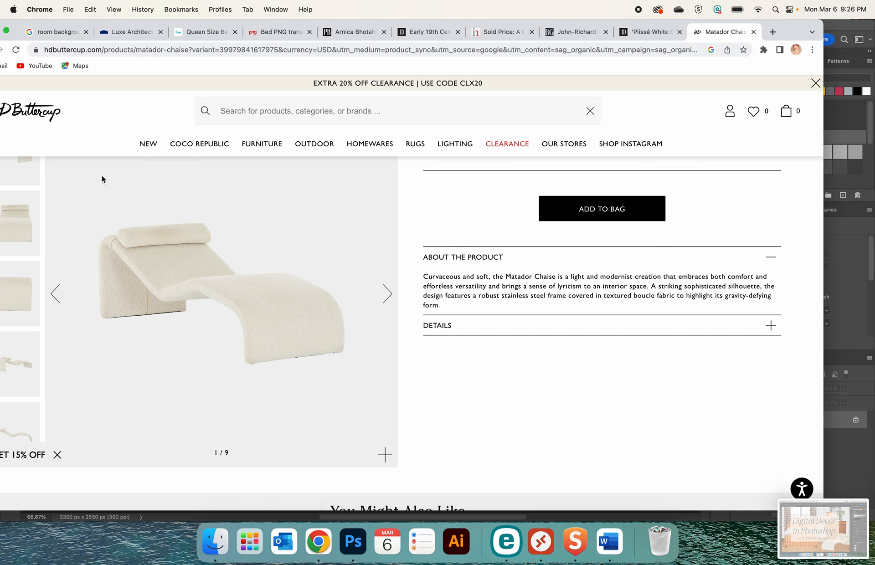
left_click(54, 33)
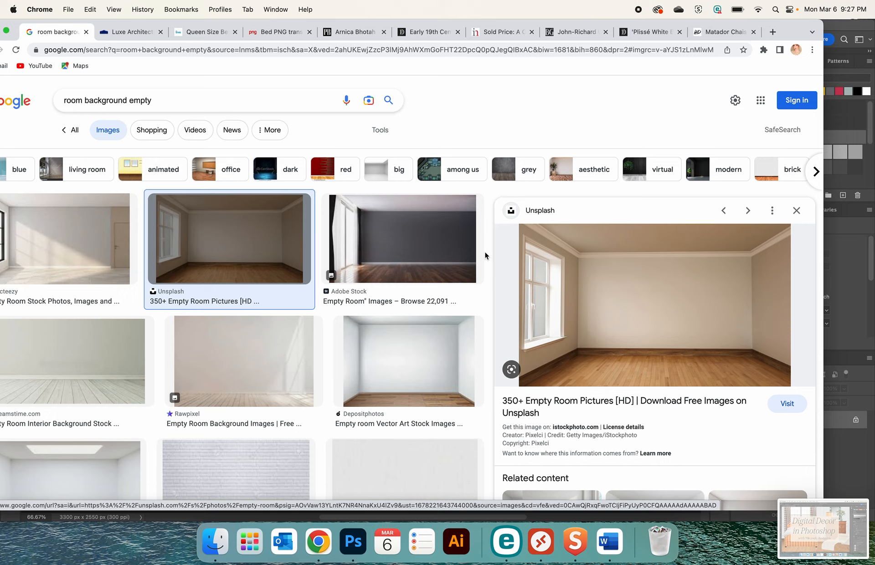
right_click(586, 280)
left_click(595, 392)
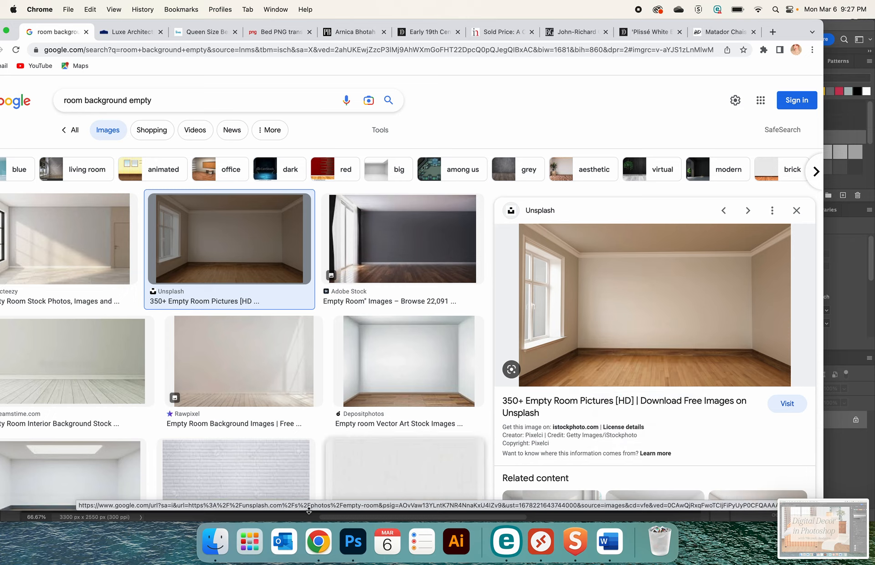
left_click(353, 542)
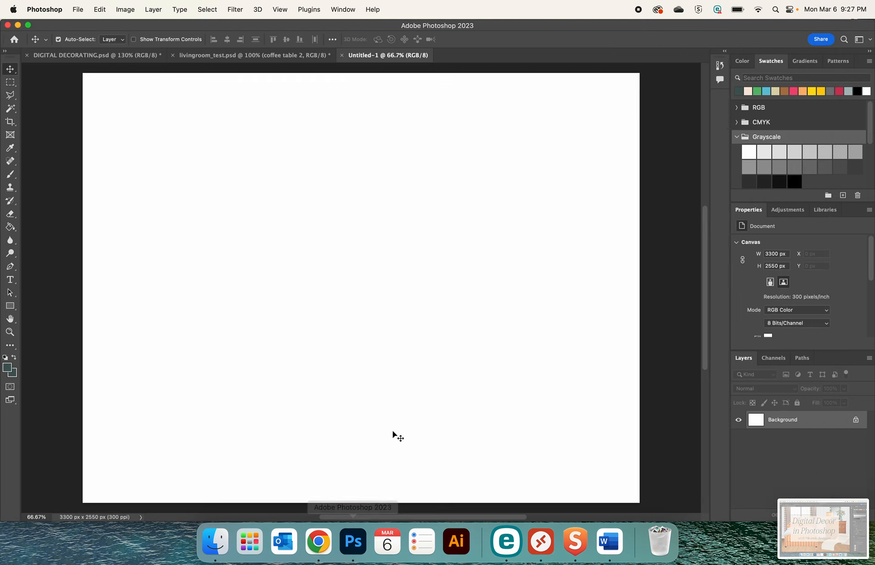
key("super+v")
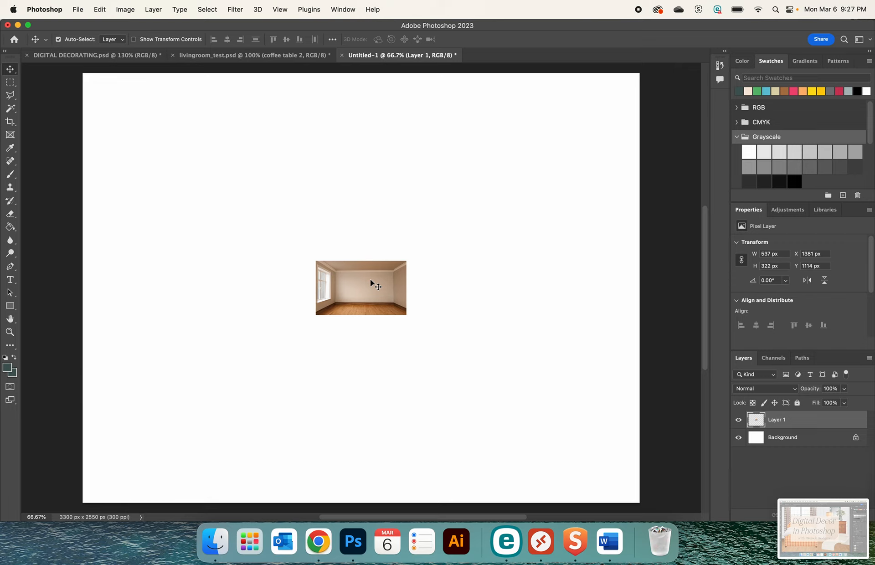
Scale the pasted room image to about 4986 × 2991 px and position it so the back wall and floor fill the whole canvas
key("super+t")
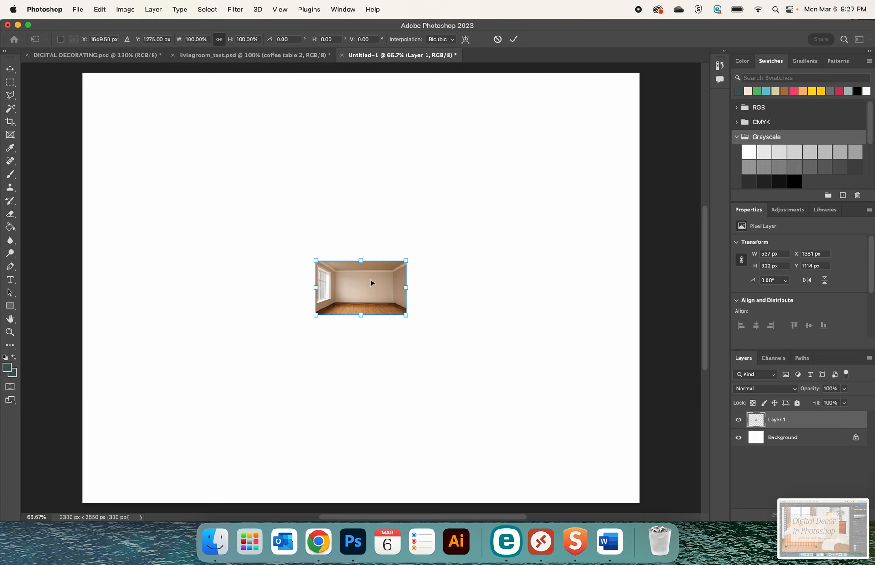
left_click_drag(406, 260, 628, 128)
left_click_drag(314, 314, 99, 467)
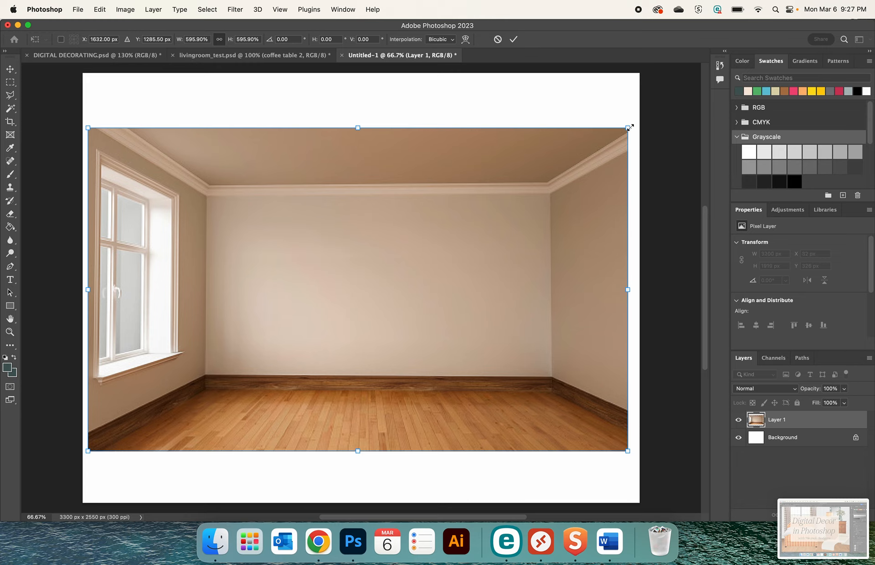
left_click_drag(629, 128, 693, 64)
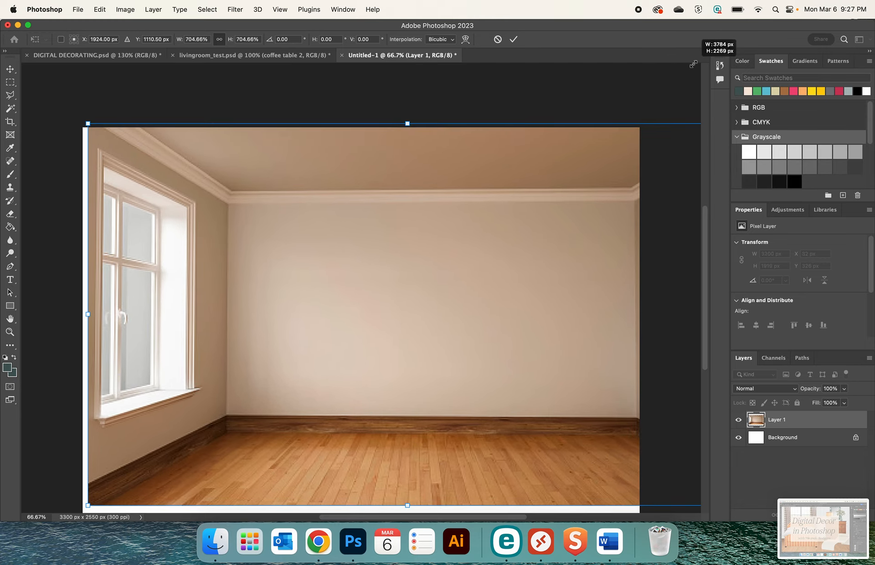
left_click_drag(264, 253, 128, 264)
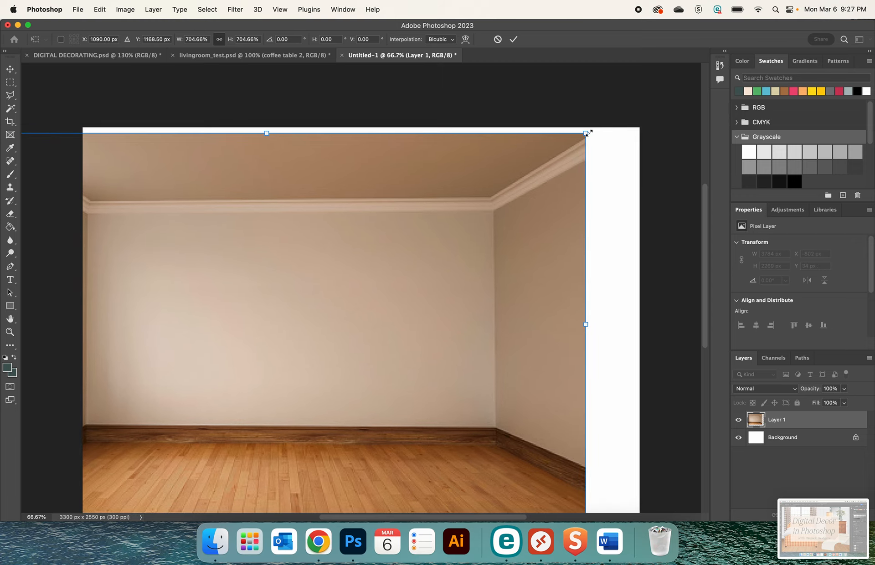
left_click_drag(588, 133, 633, 129)
key("super+minus")
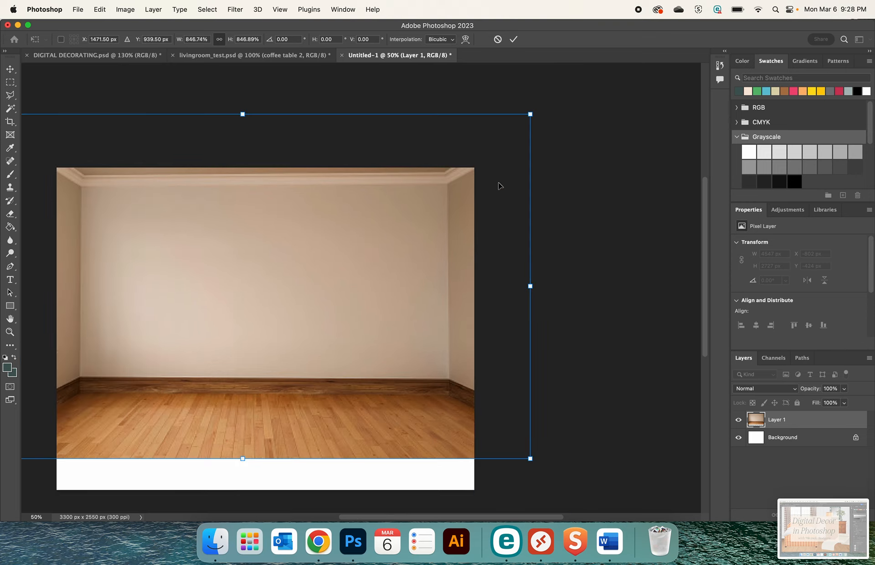
left_click_drag(529, 458, 555, 471)
scroll(344, 364, "left", 5)
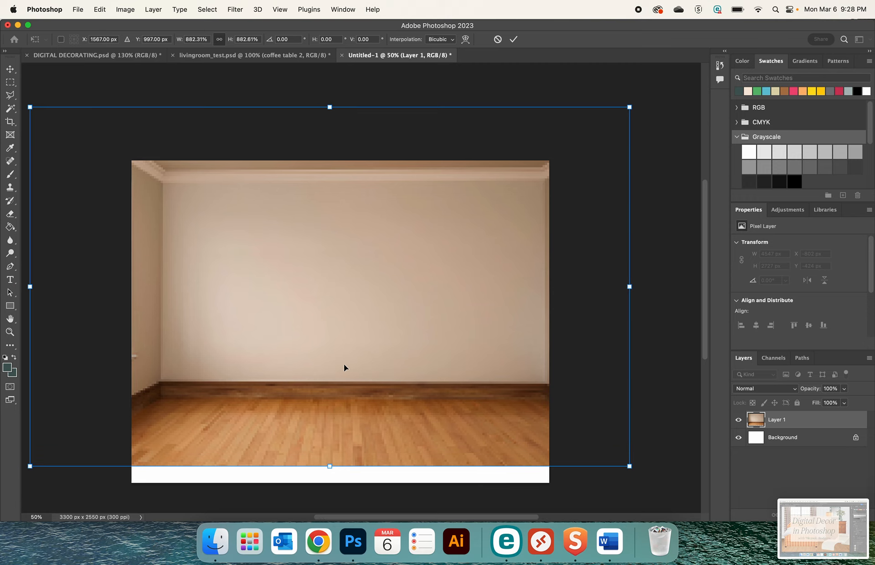
scroll(343, 365, "left", 3)
left_click_drag(81, 459, 49, 475)
key("Return")
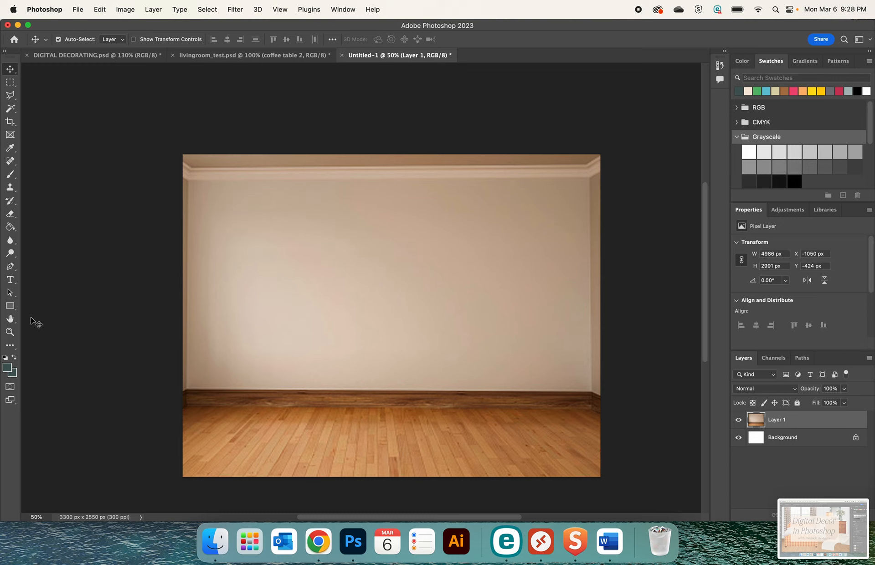
Crop the canvas to about 3169 × 2448 px, trimming off the side wall edges and the strip of ceiling above the moulding
left_click(10, 82)
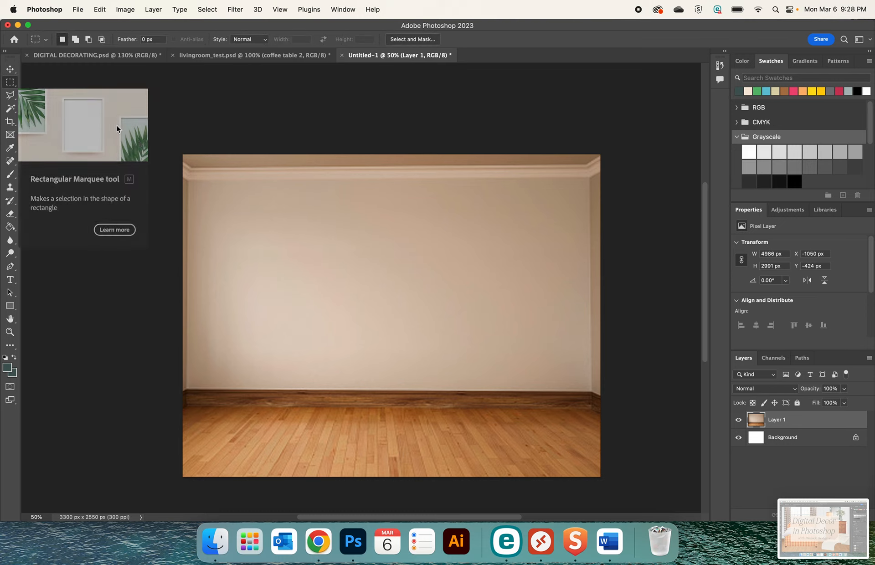
left_click(11, 122)
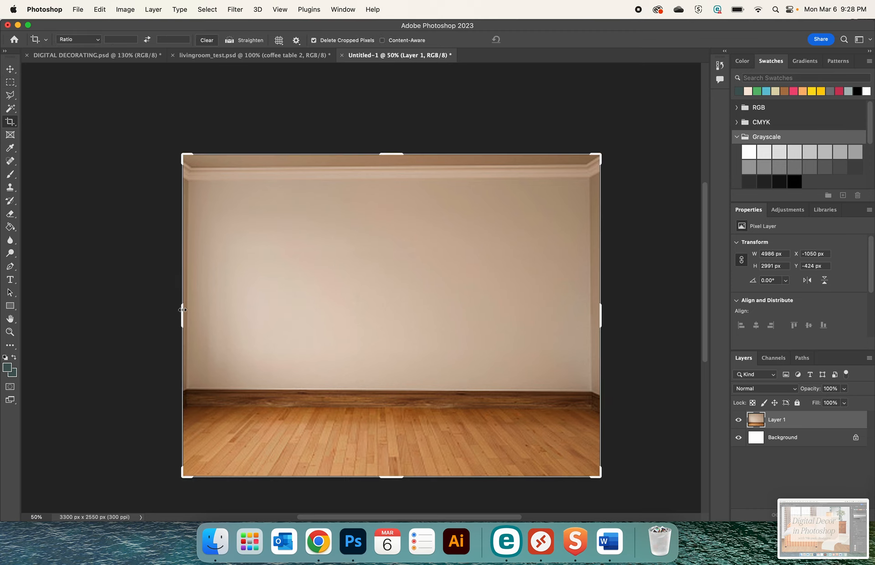
left_click_drag(182, 310, 186, 310)
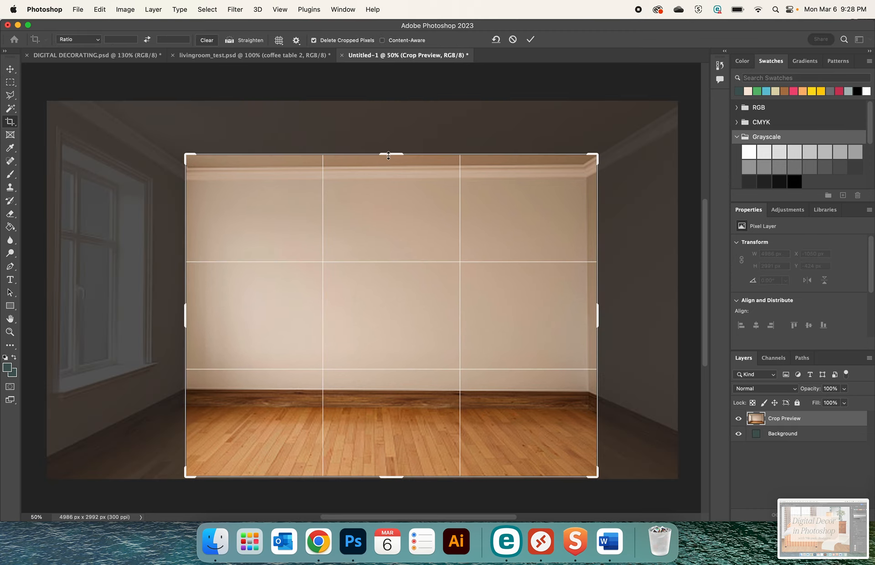
left_click_drag(388, 155, 388, 167)
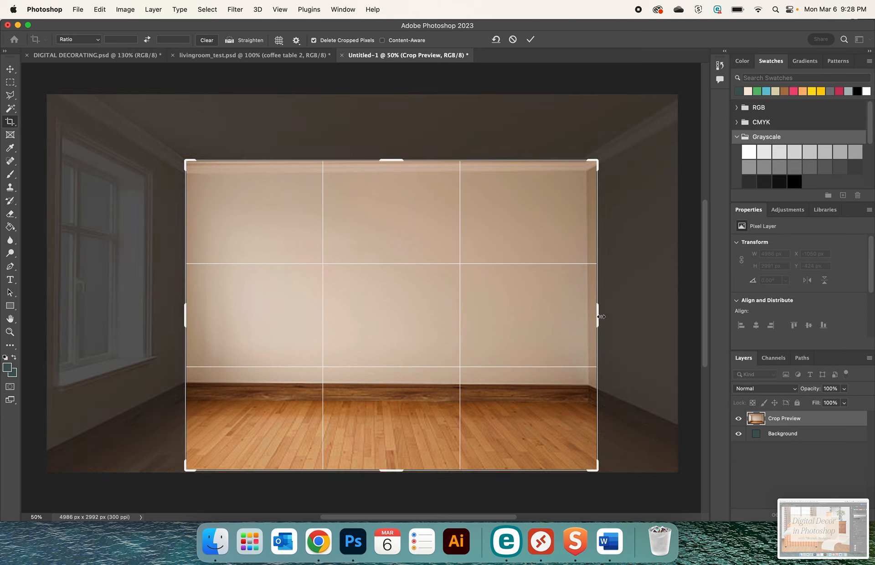
left_click_drag(600, 317, 592, 317)
key("Return")
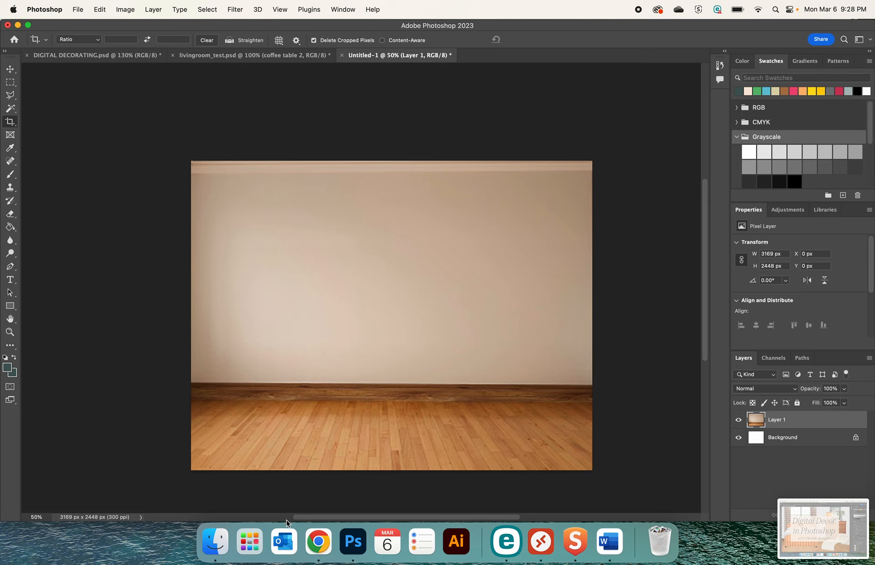
Copy the white wall moulding kit picture from the Lowe's gallery in Chrome and paste it into the Photoshop room document
left_click(308, 538)
left_click(131, 32)
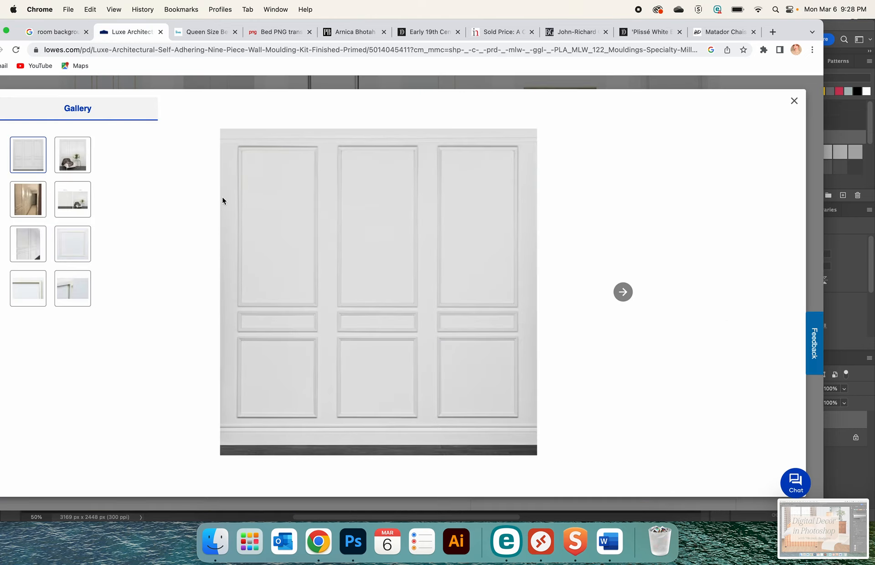
left_click(262, 226)
right_click(262, 226)
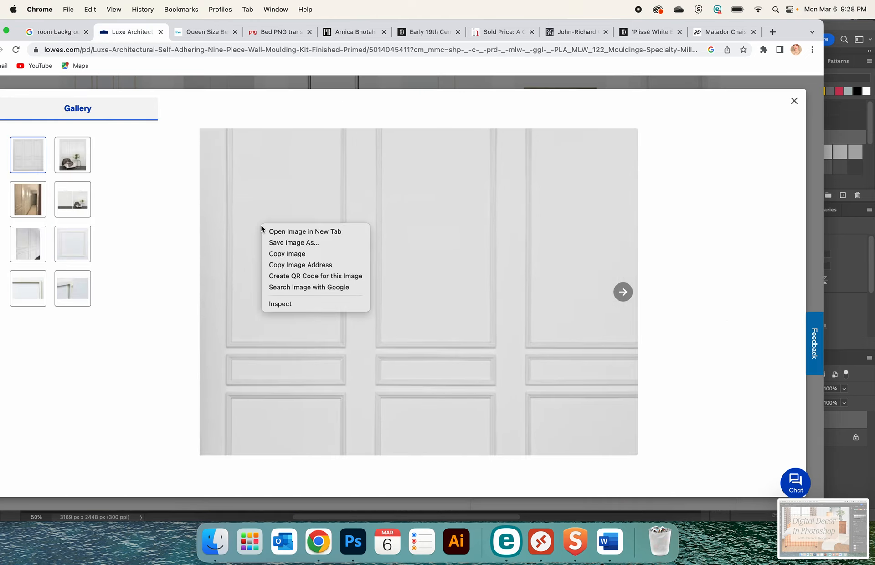
left_click(279, 254)
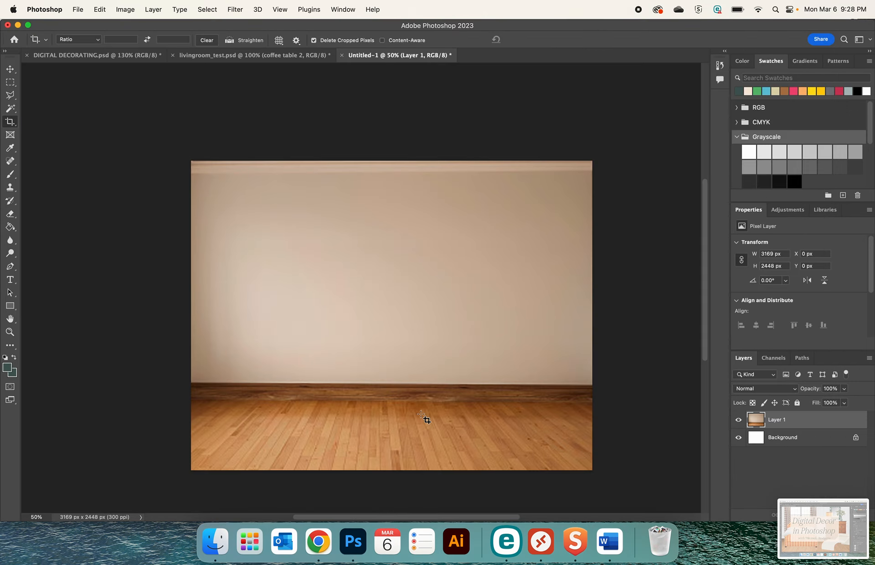
left_click_drag(420, 413, 421, 413)
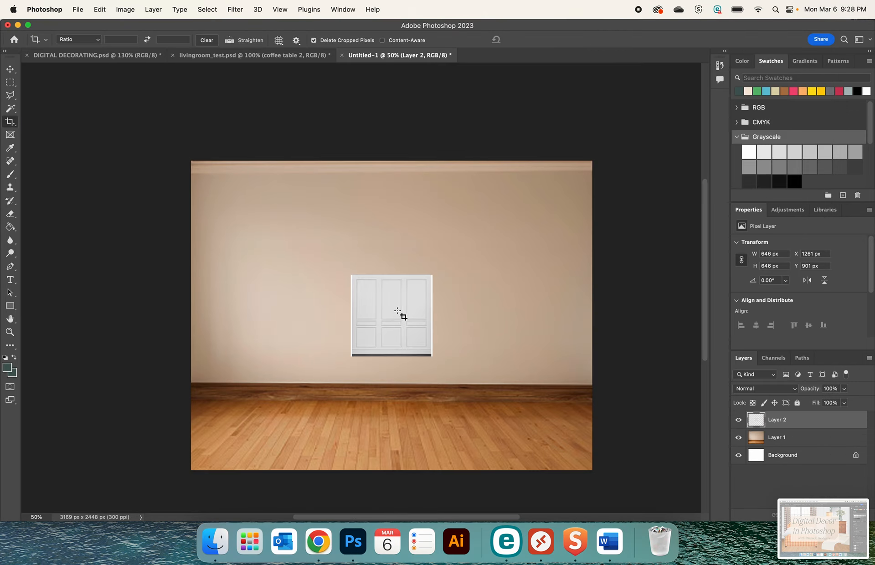
Scale the pasted wall moulding image proportionally to about 1979 × 1979 px so it spans from the crown moulding to the floor
key("super+t")
left_click_drag(444, 269, 554, 160)
left_click_drag(351, 356, 292, 415)
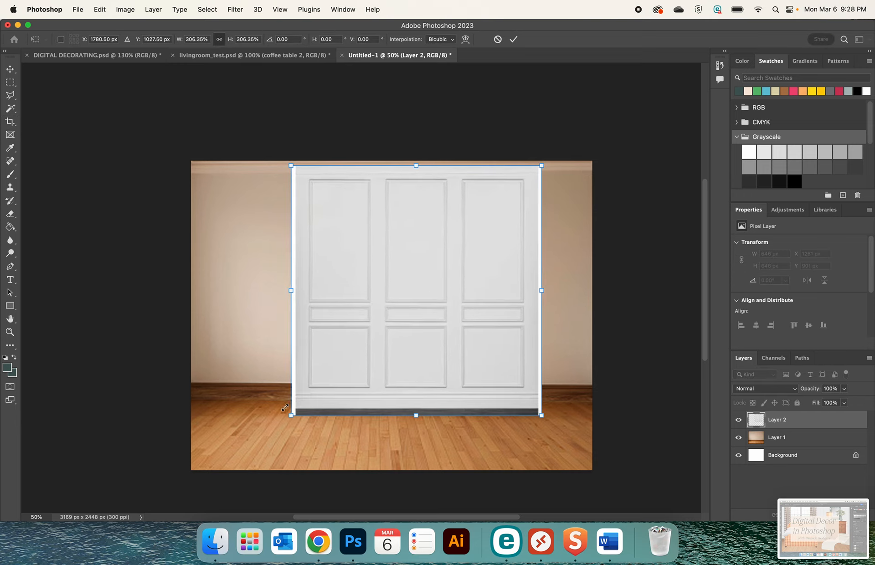
key("Return")
key("c")
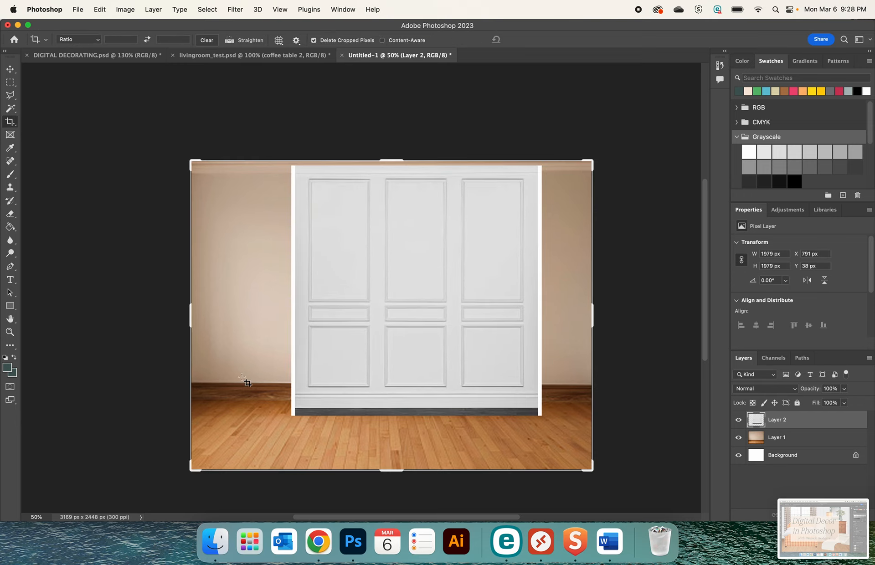
Delete the white strips along both sides and the dark floor strip along the bottom of the wall moulding image
left_click(9, 83)
left_click_drag(277, 162, 296, 439)
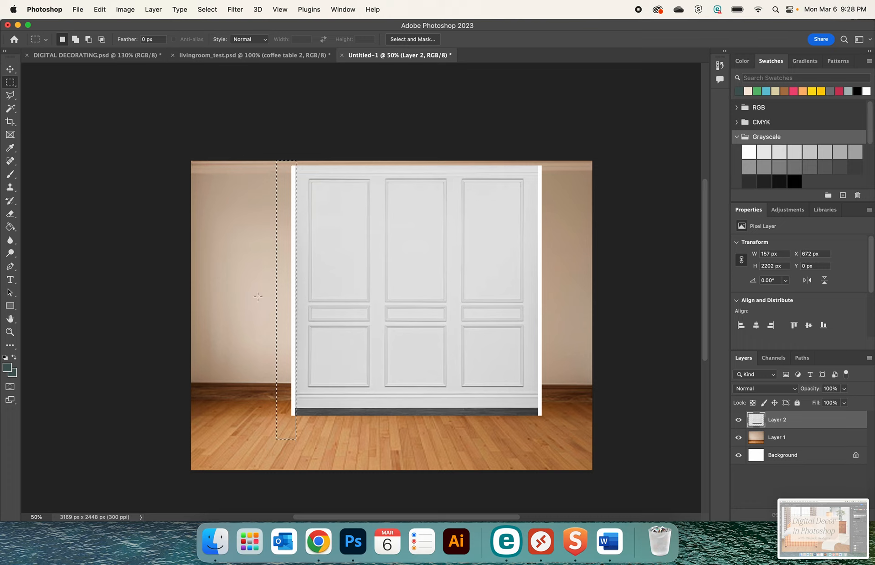
key("Delete")
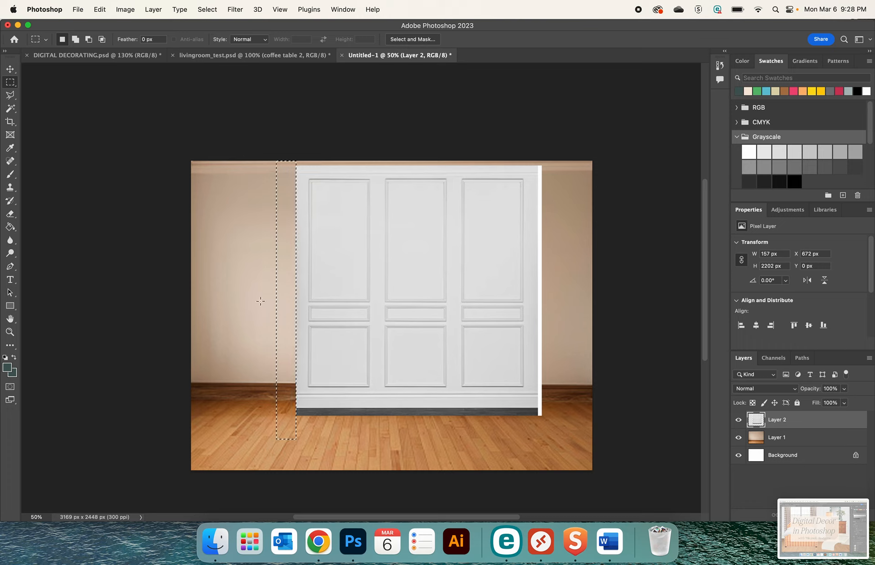
key("super+d")
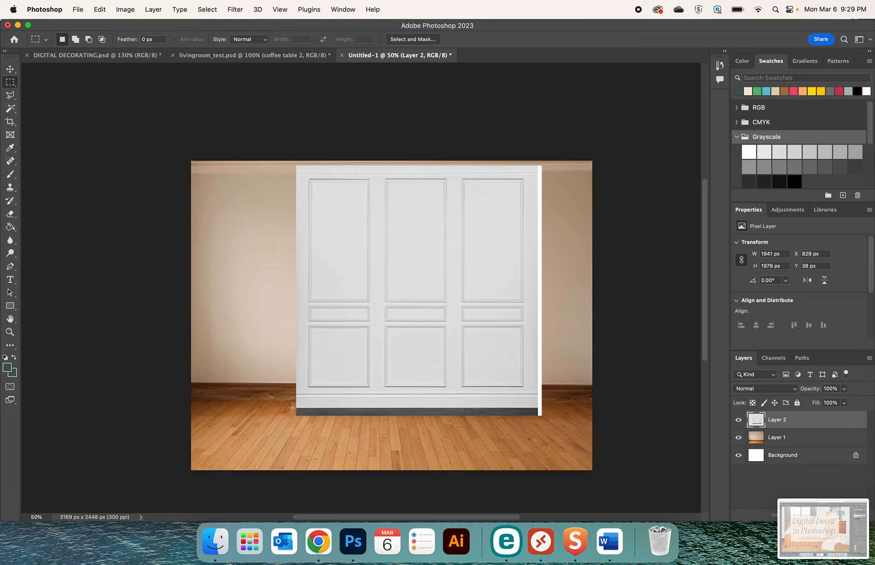
left_click_drag(292, 406, 550, 426)
key("Delete")
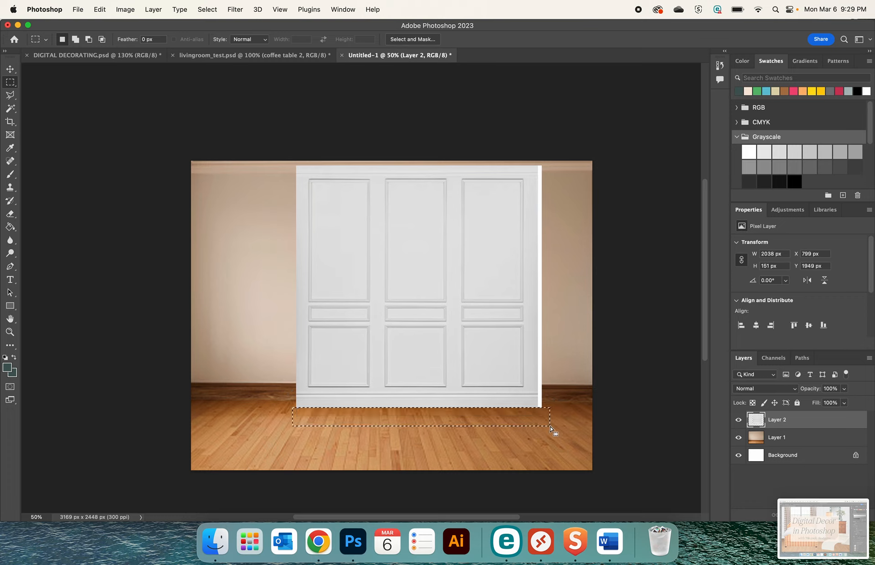
key("super+d")
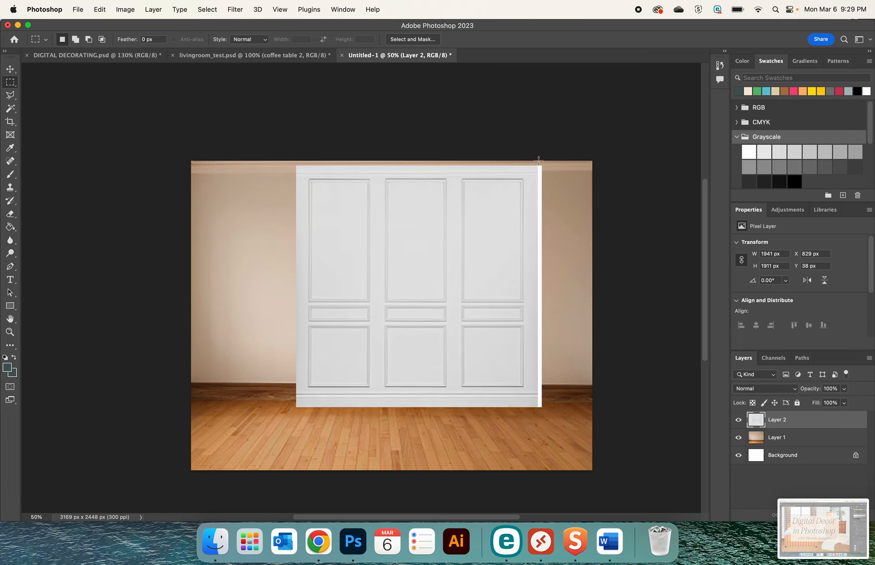
left_click_drag(538, 160, 555, 433)
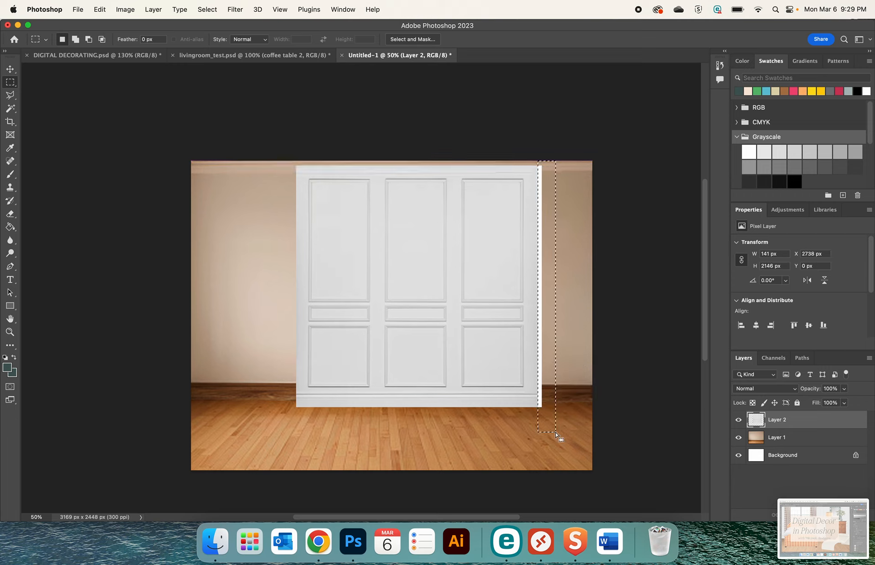
key("Delete")
key("super+d")
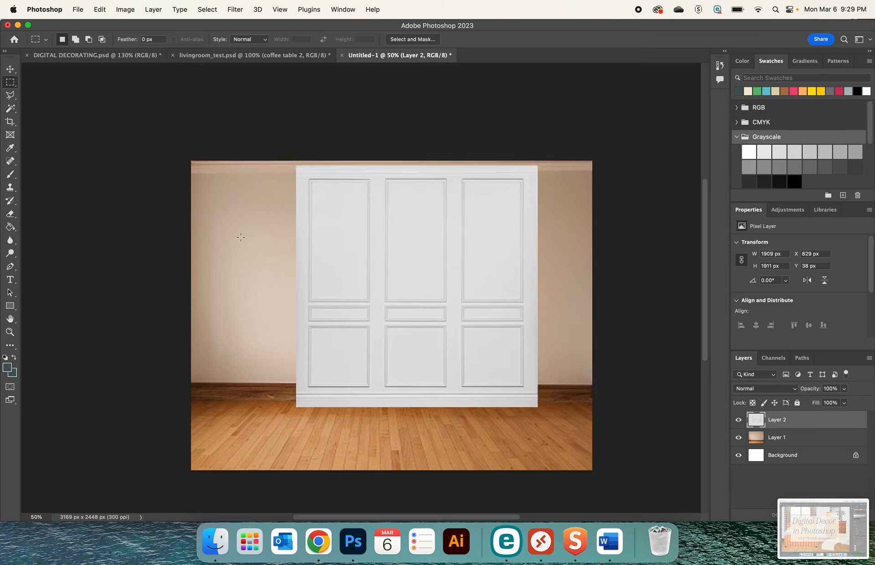
Move the trimmed wall moulding panel to the room's upper-left corner, at about X -32 px, Y 0 px
left_click(10, 70)
left_click_drag(381, 288, 332, 279)
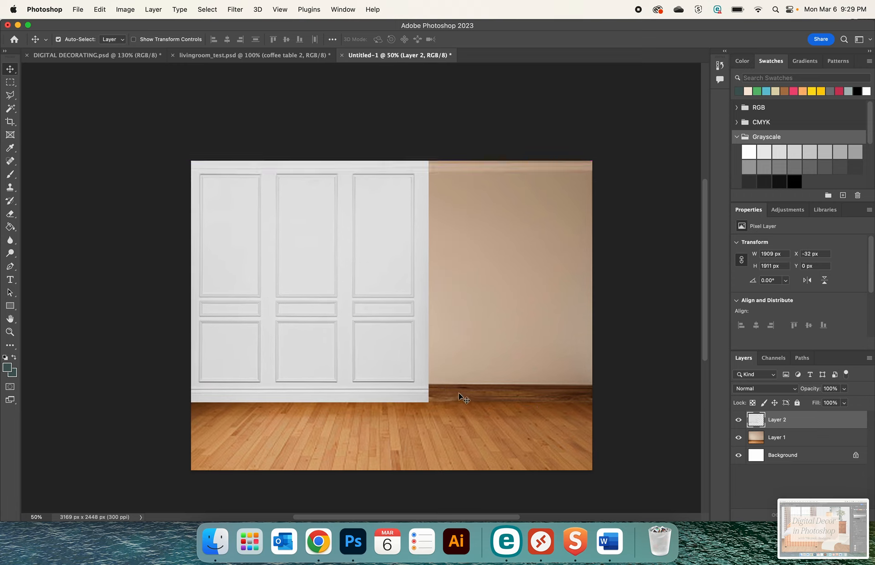
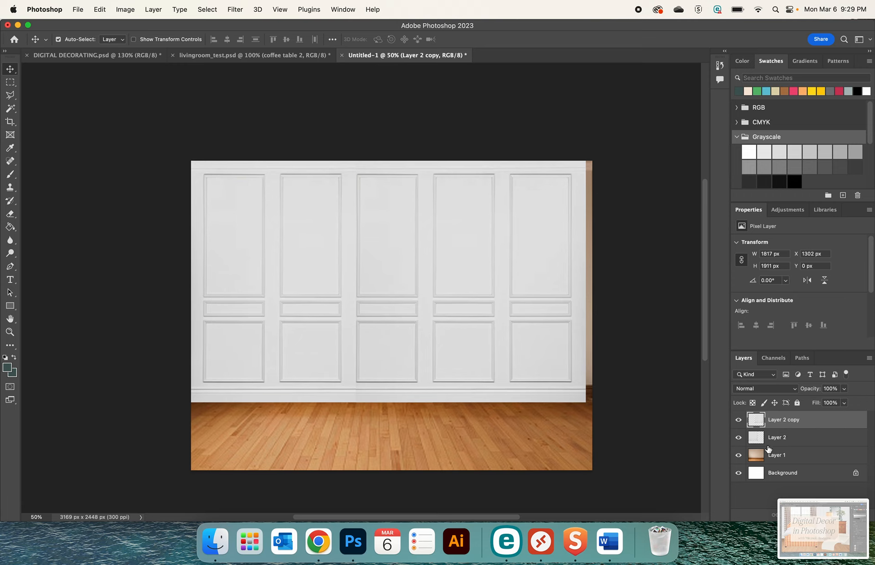
Merge the two wall panel layers, Layer 2 copy and Layer 2, into a single layer
left_click(774, 438, "shift")
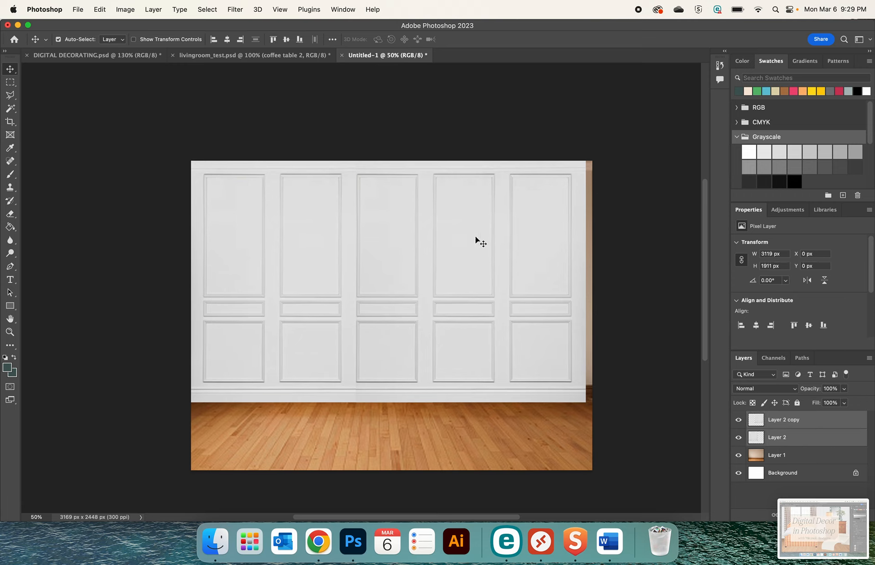
left_click(153, 9)
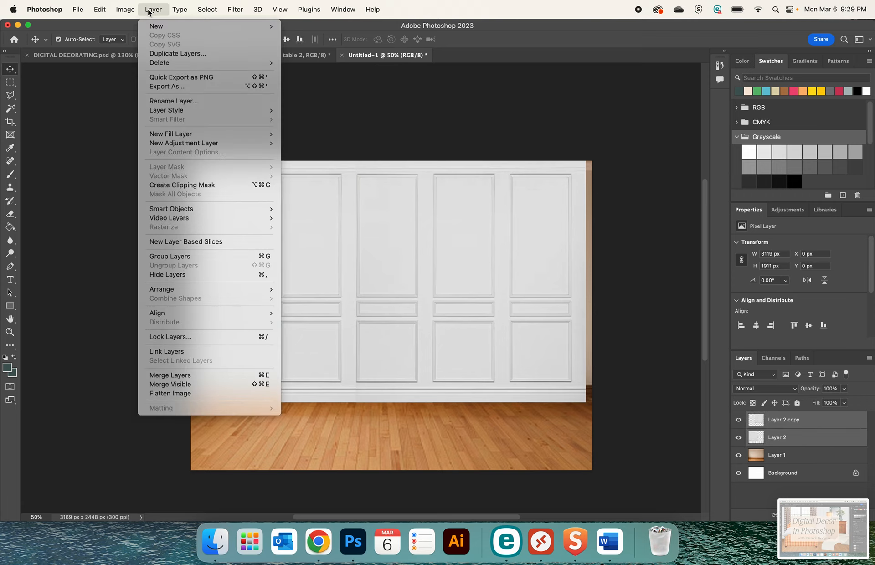
left_click(166, 375)
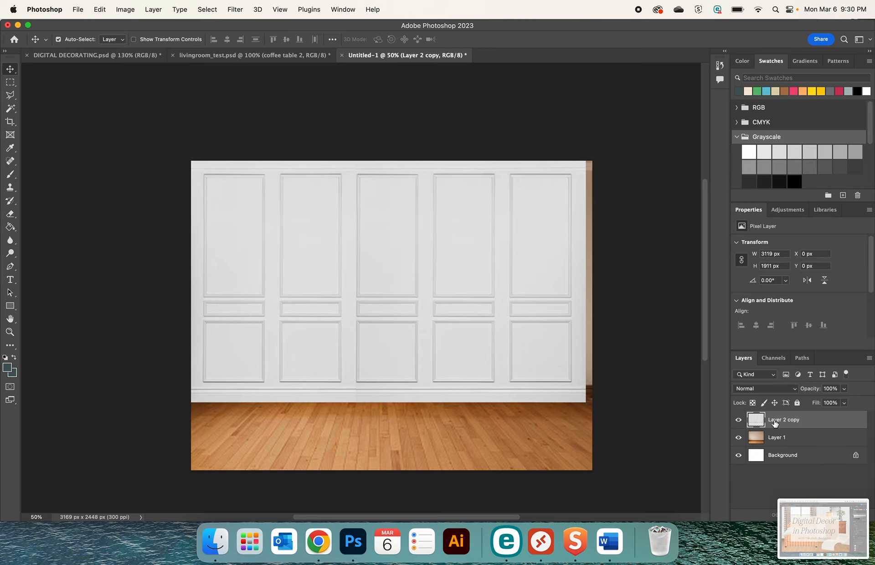
Rename the merged wall panel layer as wall and the room photo layer beneath it as floor
left_click(784, 438)
left_click(786, 422)
double_click(786, 420)
type("wall")
key("Return")
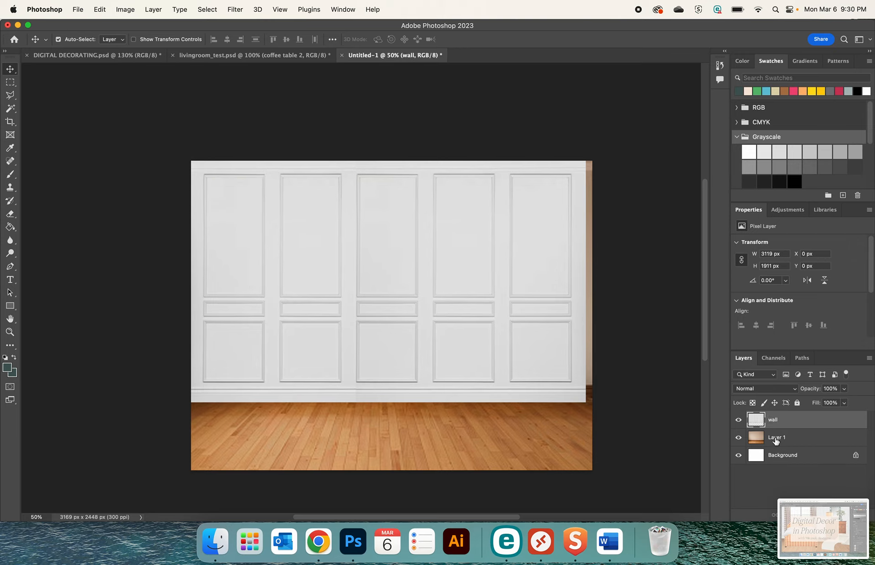
double_click(776, 437)
type("floor")
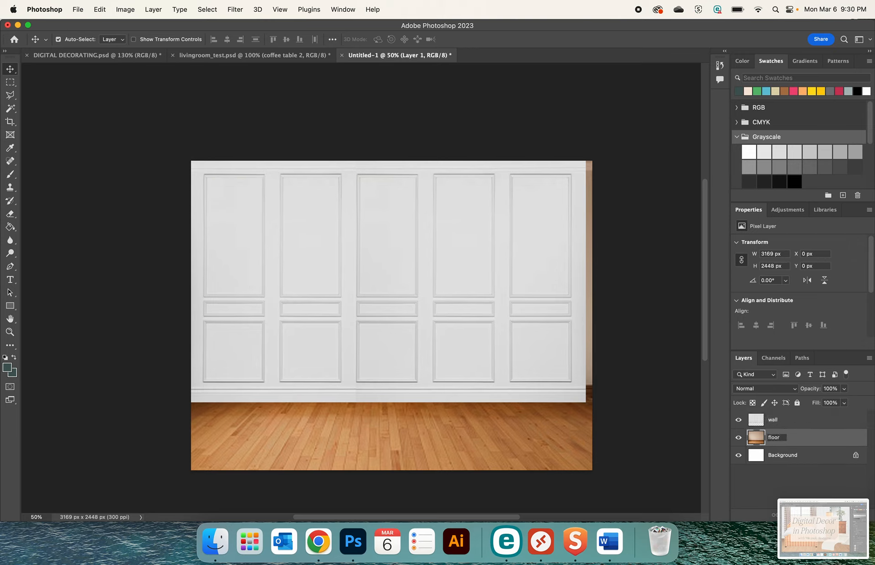
key("Return")
left_click(655, 390)
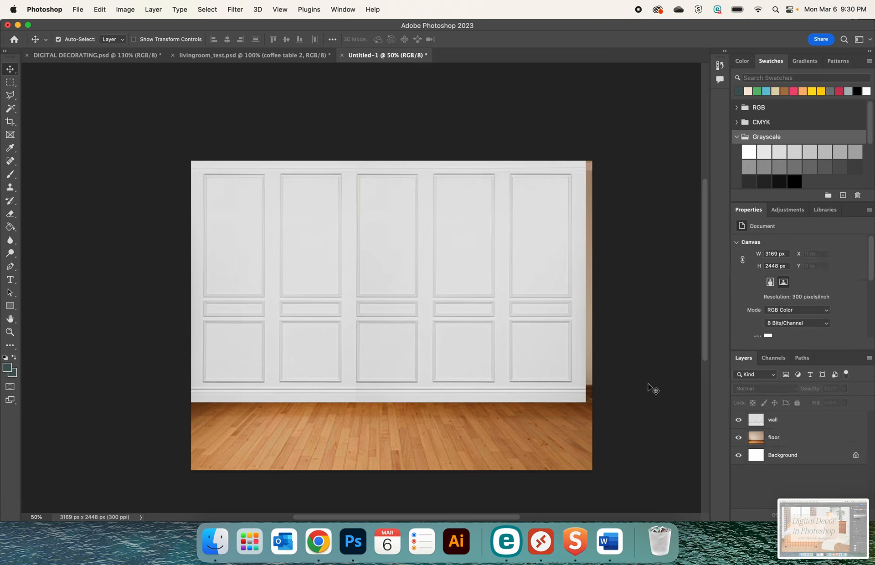
Enlarge the wall layer proportionally to about 3172 × 1944 px so it covers the uncovered strip at the room's right edge
left_click(537, 297)
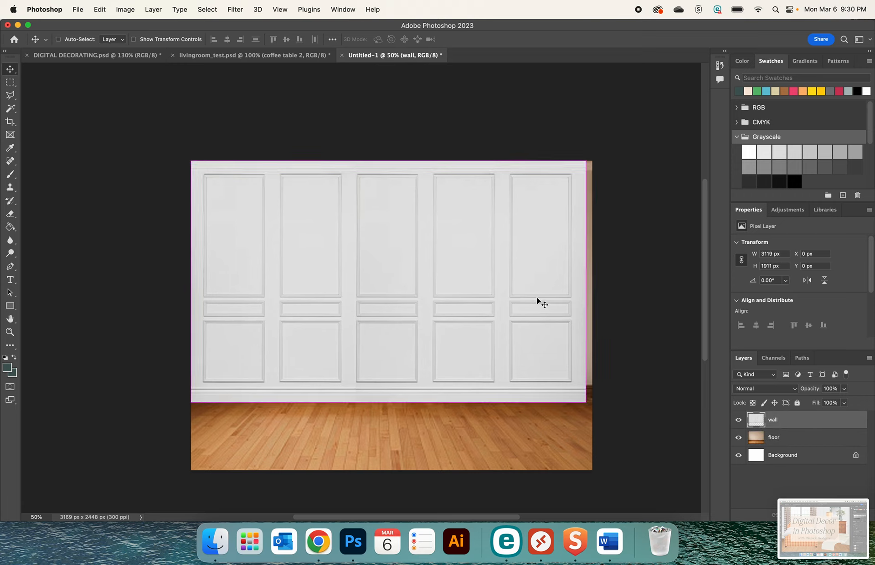
key("super+t")
left_click_drag(584, 161, 591, 157)
key("Return")
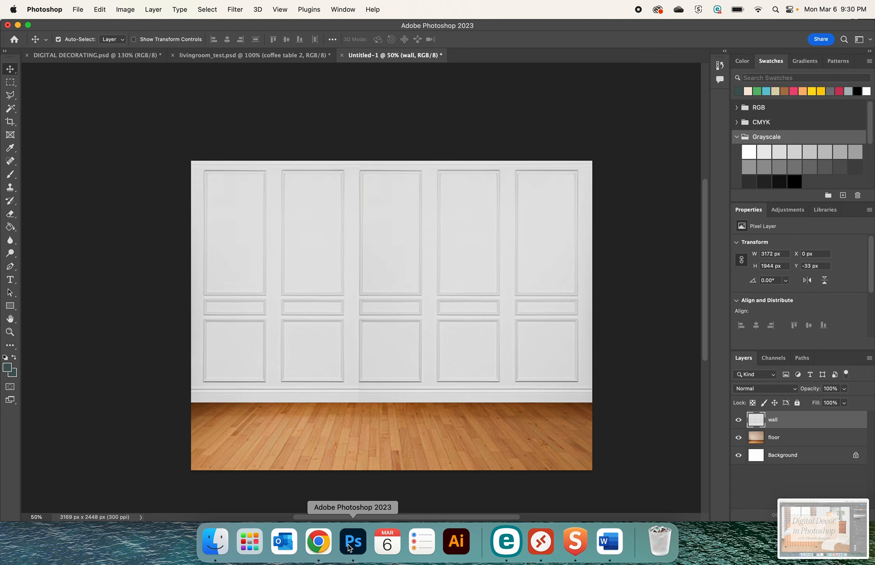
Copy the plaid upholstered headboard picture from the LiveAuctioneers page in Chrome and paste it into the Photoshop room document
left_click(318, 542)
left_click(191, 32)
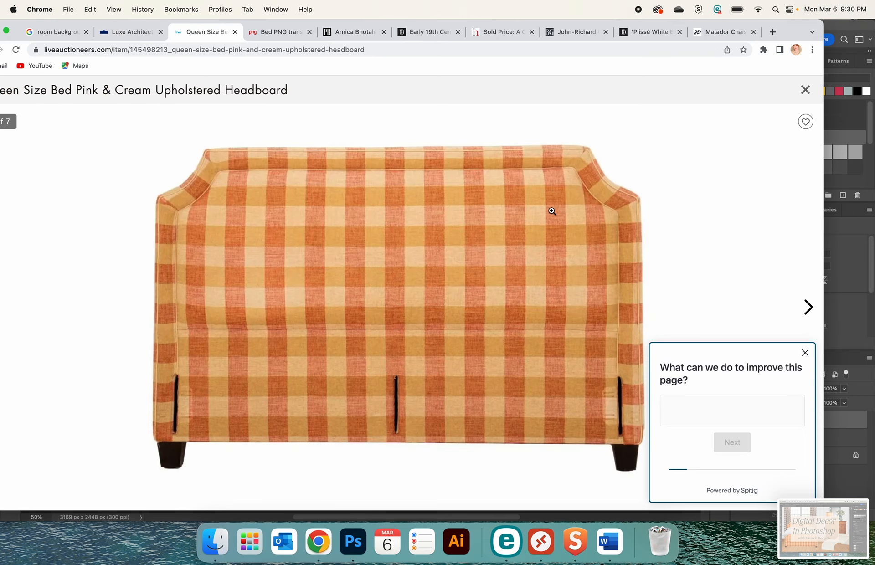
right_click(552, 211)
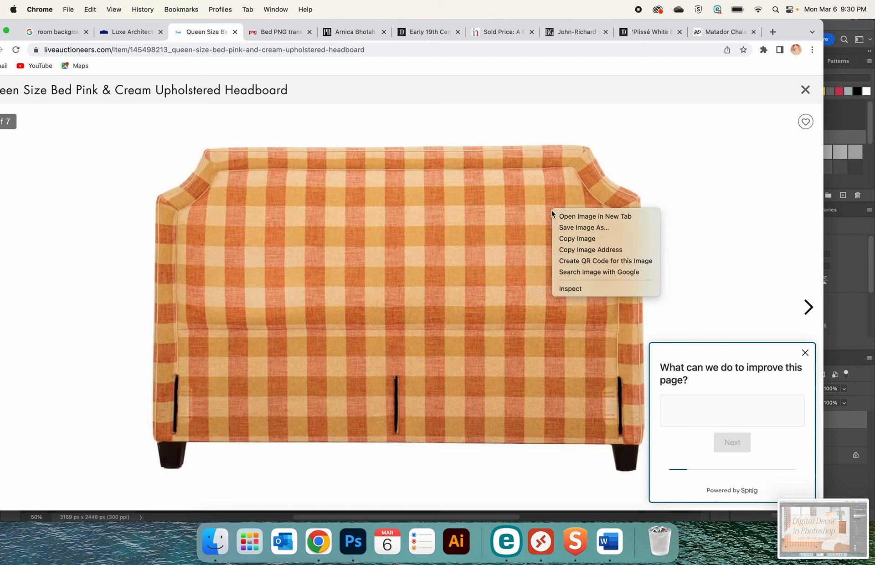
left_click(579, 239)
left_click(355, 546)
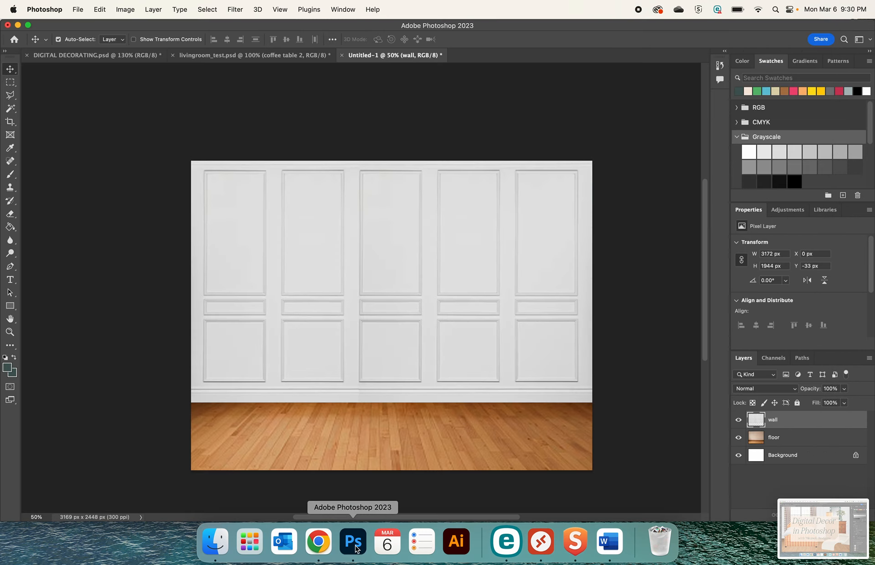
key("super+v")
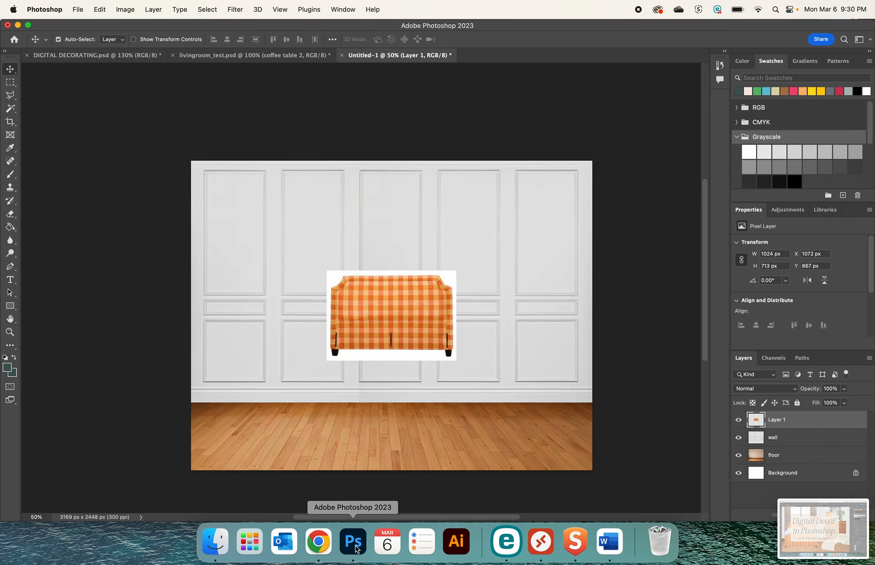
left_click(10, 109)
left_click(388, 319)
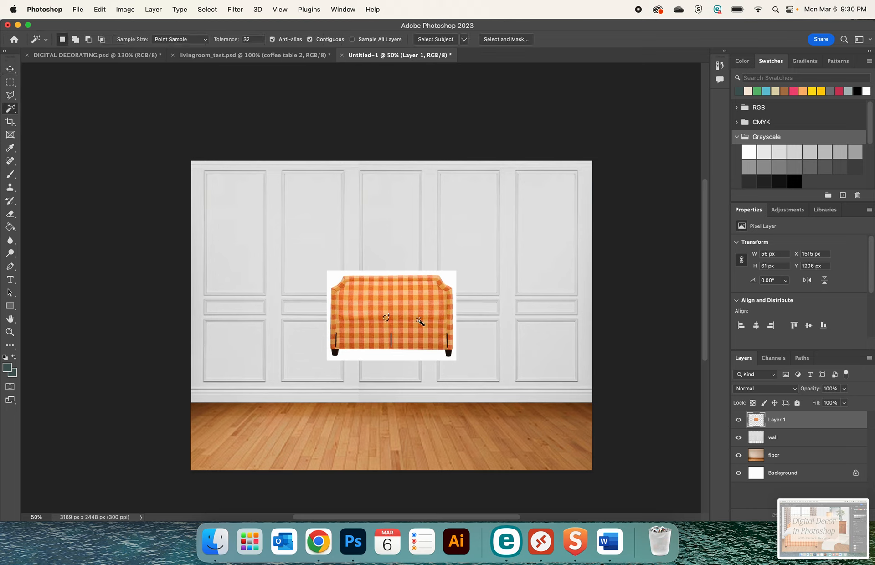
key("super+d")
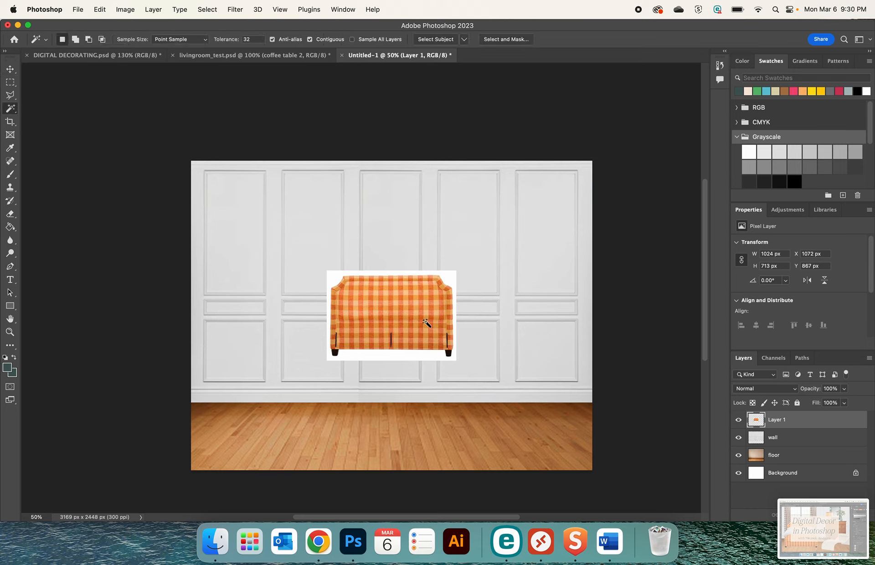
Isolate the plaid headboard from its white background with the Object Selection tool, keeping only the cutout on its own layer
left_click(4, 111)
left_click(28, 108)
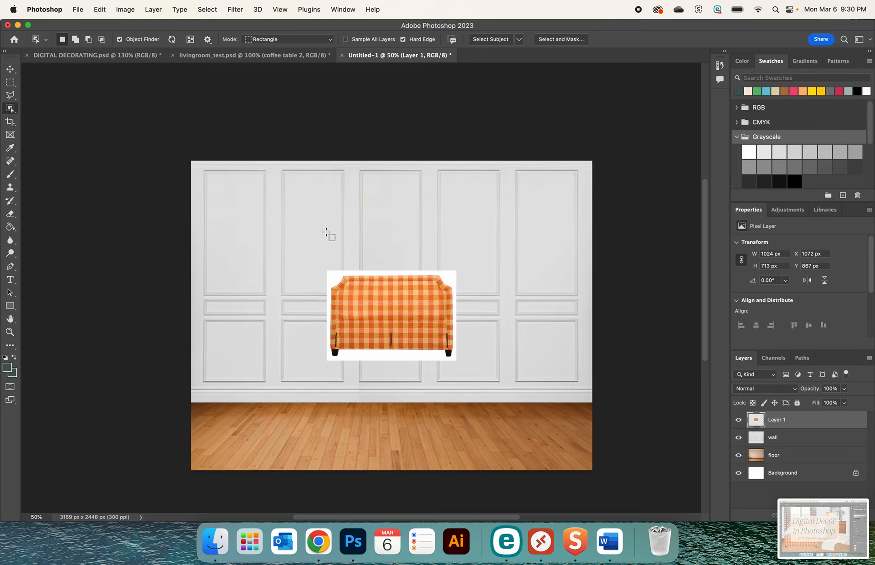
left_click(364, 294)
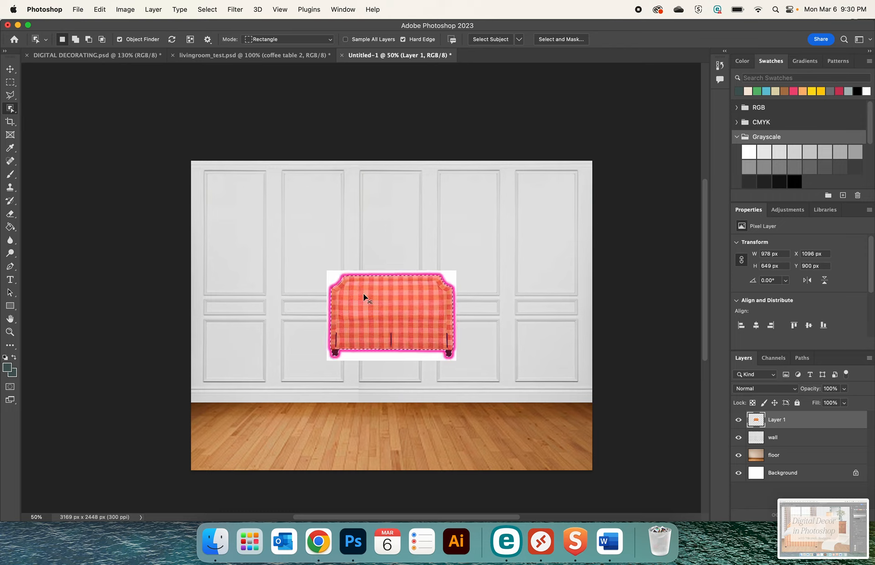
key("Delete")
key("Delete")
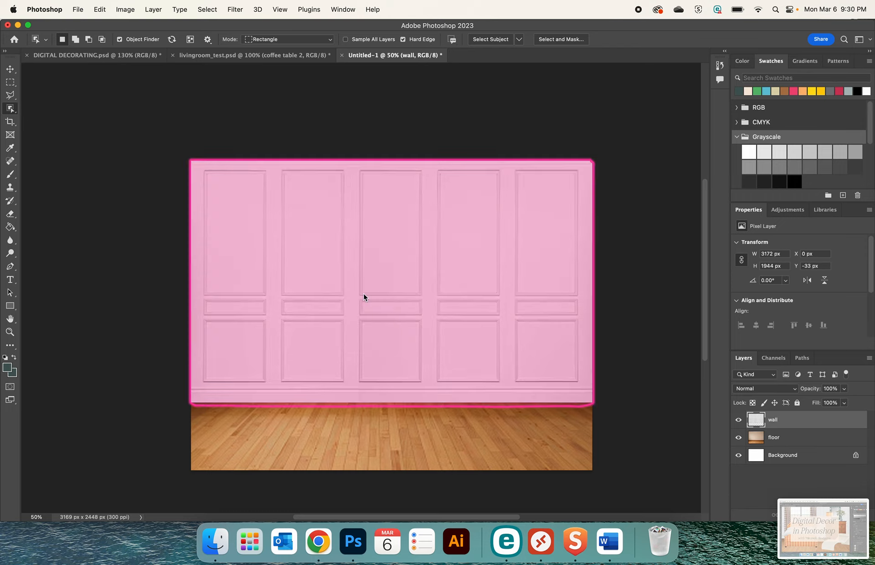
key("ctrl+z")
key("v")
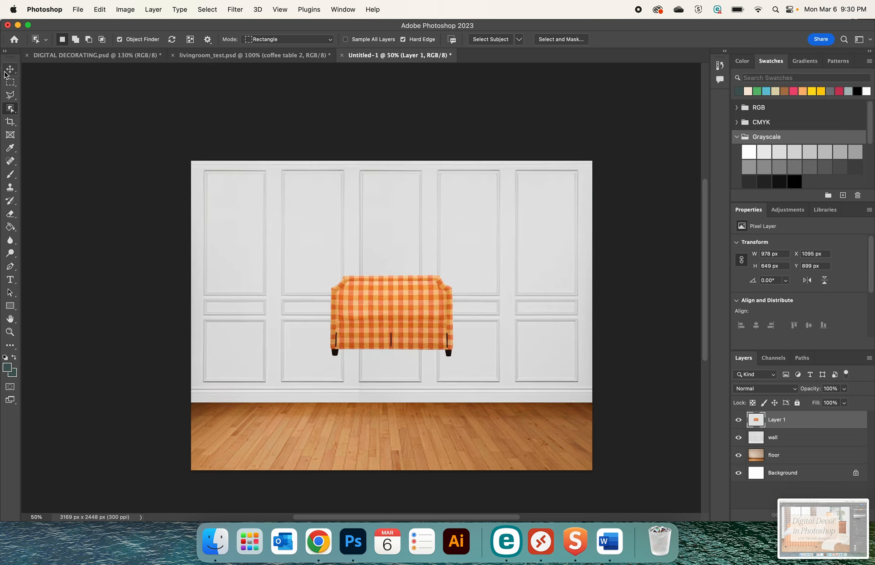
Scale the headboard to about 140% and place it against the wall's left half at about X 283 px, Y 1033 px, feet on the floor
key("ctrl+t")
left_click_drag(331, 274, 285, 236)
left_click_drag(373, 282, 320, 330)
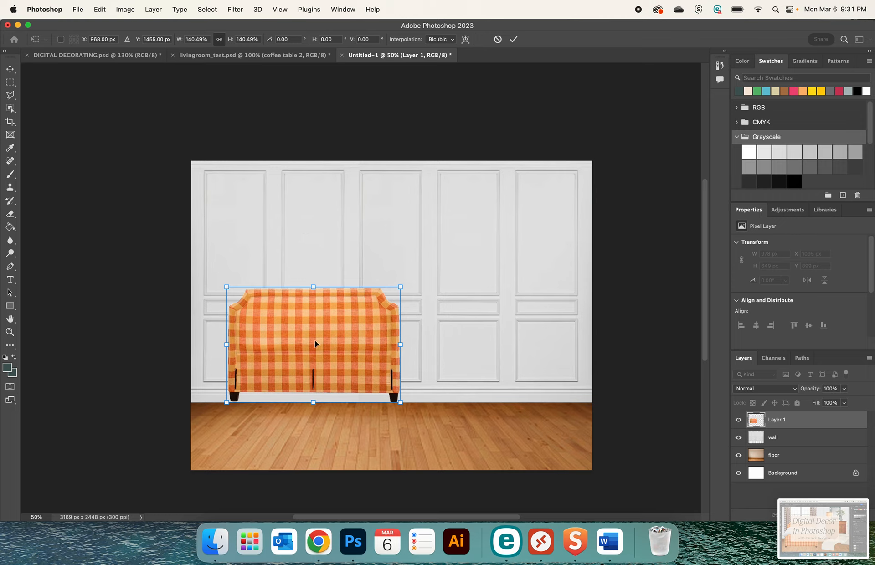
key("Right")
key("Down")
key("Down")
key("Down")
key("Down")
key("Down")
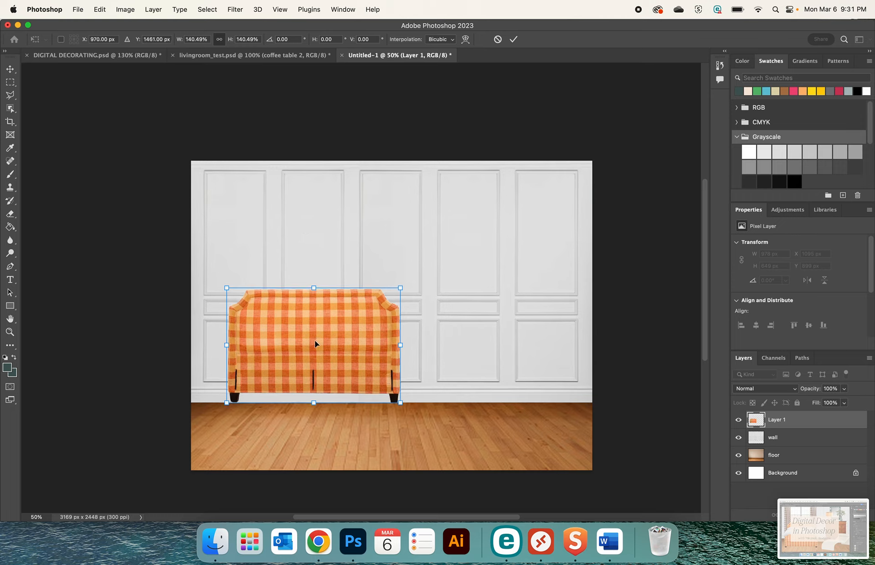
key("Down")
key("Down")
key("Down")
key("Down")
key("Down")
key("Down")
key("Down")
key("Down")
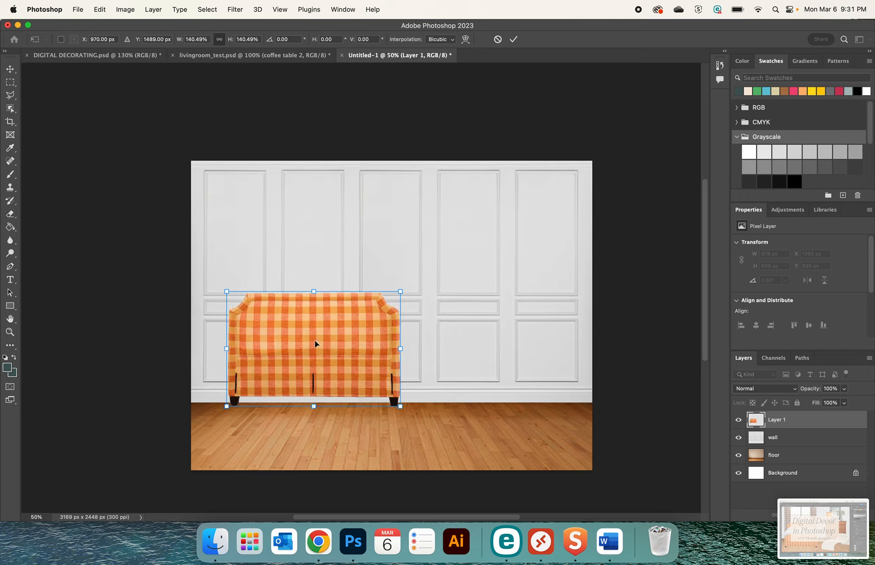
key("Return")
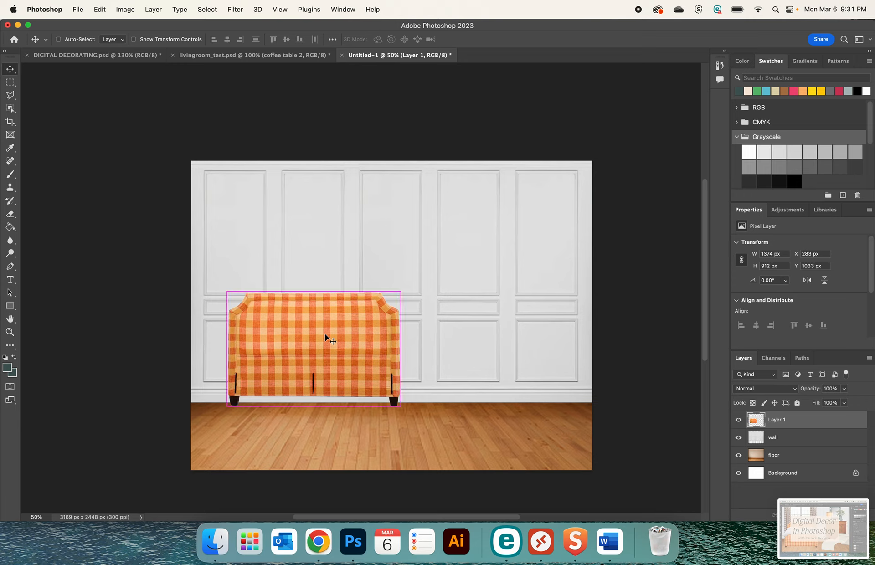
key("super+t")
key("super+v")
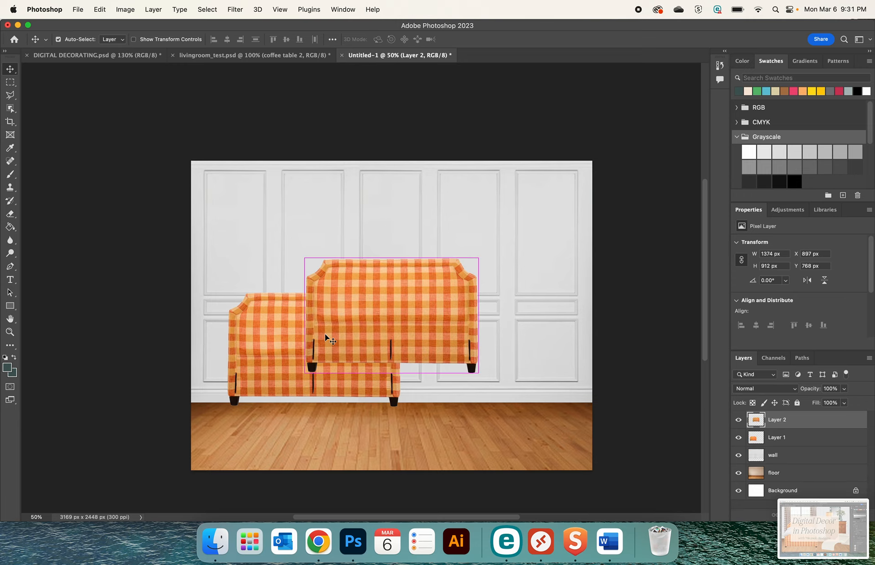
key("super+z")
Duplicate the headboard cutout layer in place and rename the original layer as headboard
key("super+j")
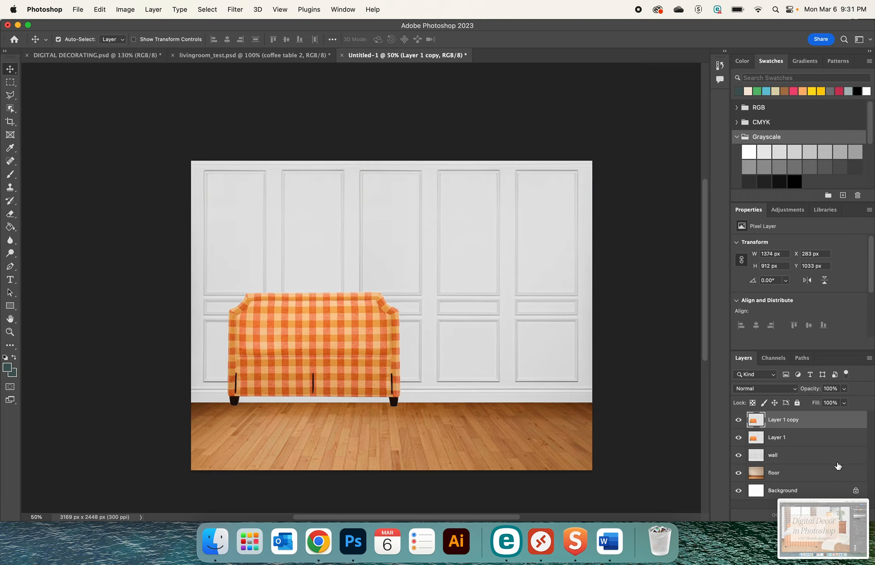
double_click(778, 437)
type("headboard")
key("Return")
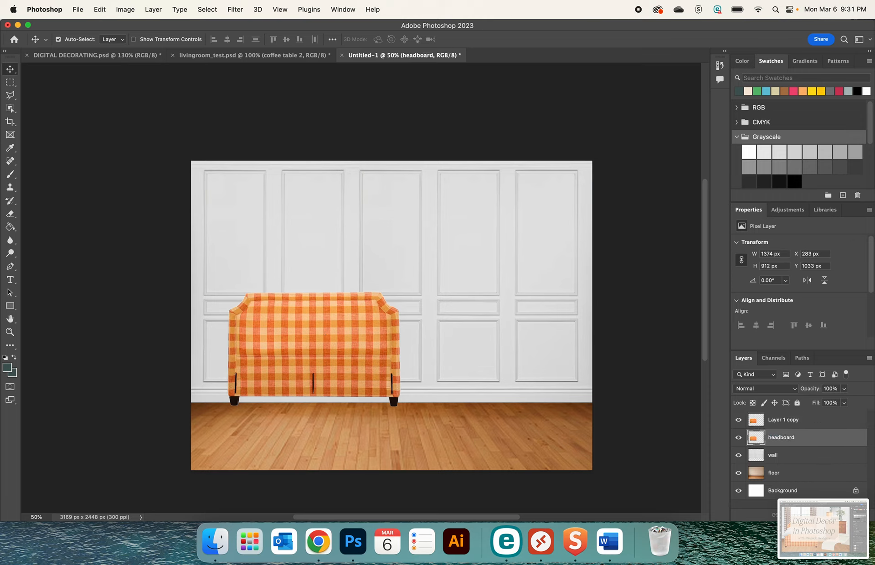
Rename the duplicated layer as footboard and move it to the room's upper-right area, at about X 1715 px, Y 27 px
left_click(794, 421)
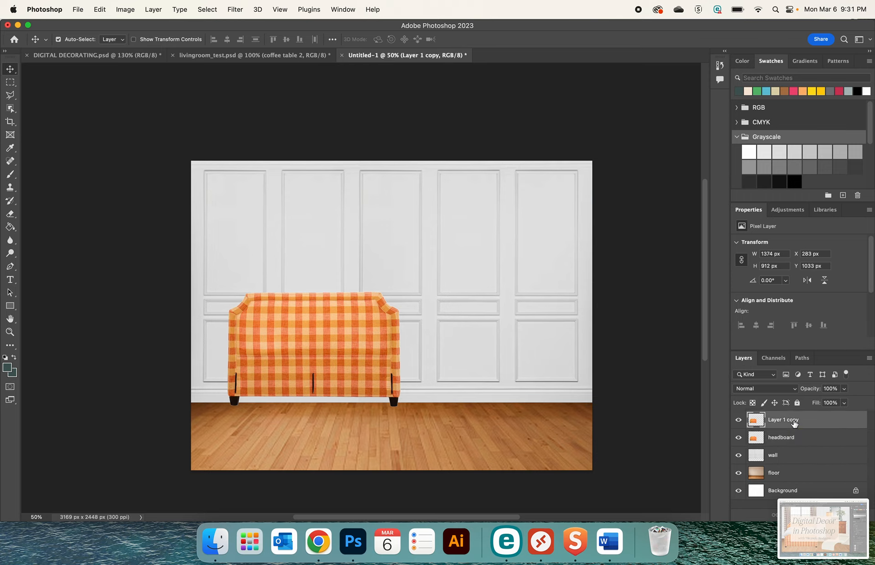
left_click(785, 438)
double_click(782, 422)
type("footboard")
key("Return")
left_click_drag(326, 346, 508, 217)
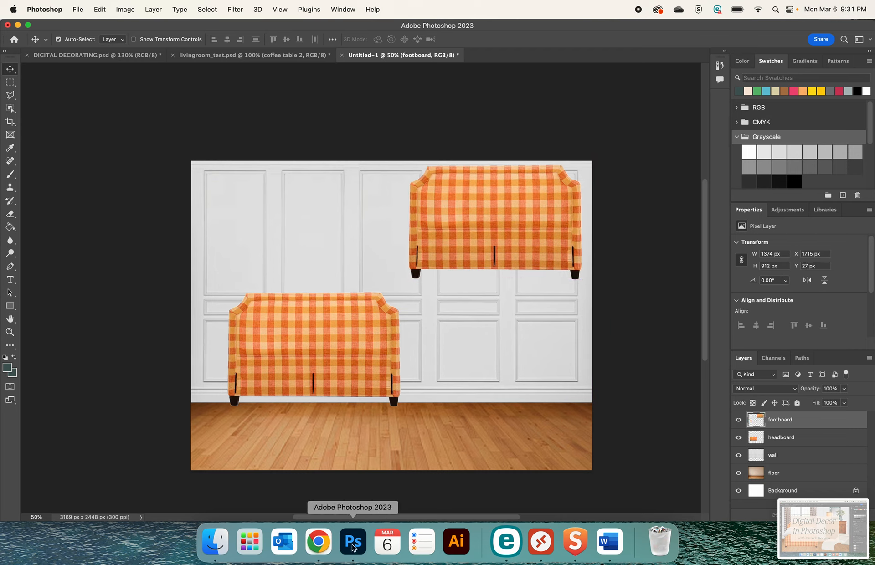
Switch to Chrome, take a screenshot of the black bed with white bedding on the pngimg.com page, and preview the capture
left_click(319, 542)
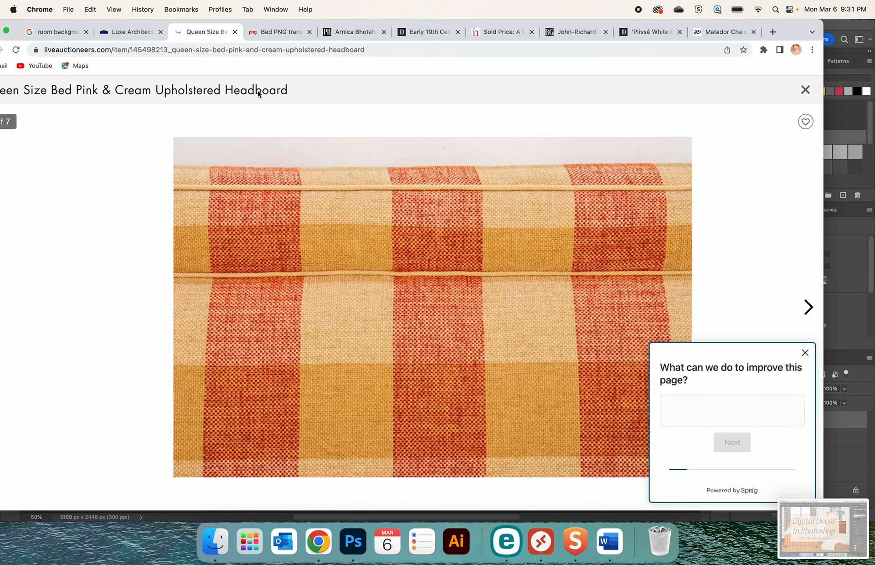
left_click(278, 33)
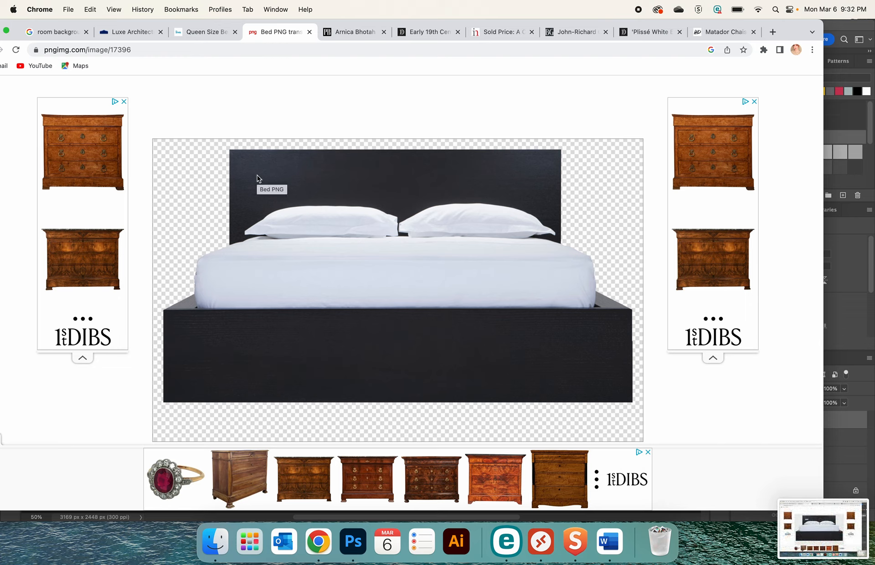
left_click(809, 523)
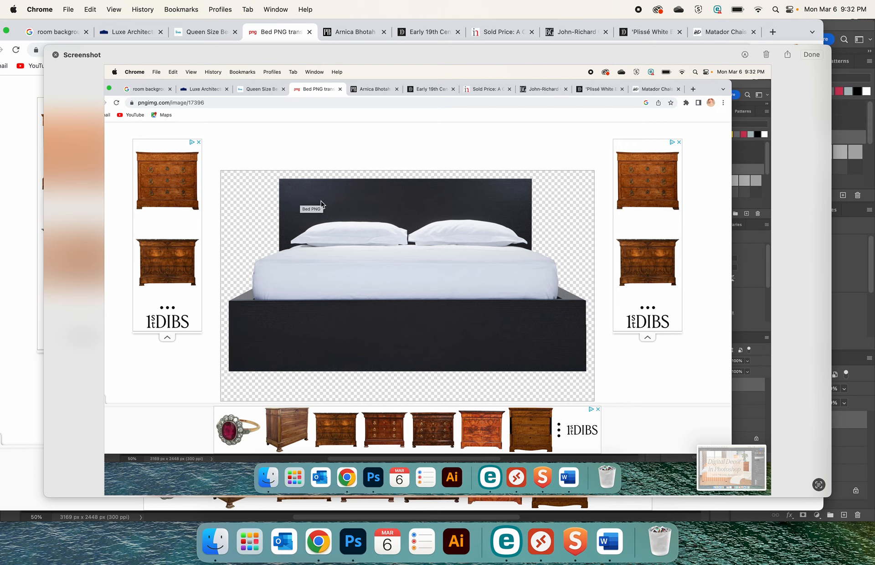
left_click(55, 55)
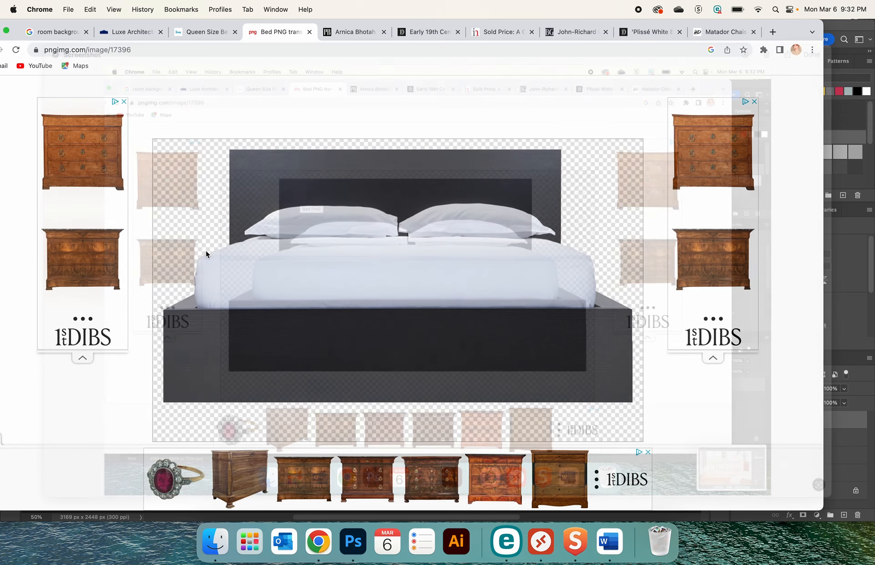
Switch to Photoshop and open the bed capture Screenshot 2023-03-06 at 9.32.10 PM from the Desktop
left_click(362, 547)
left_click(78, 9)
mouse_move(98, 65)
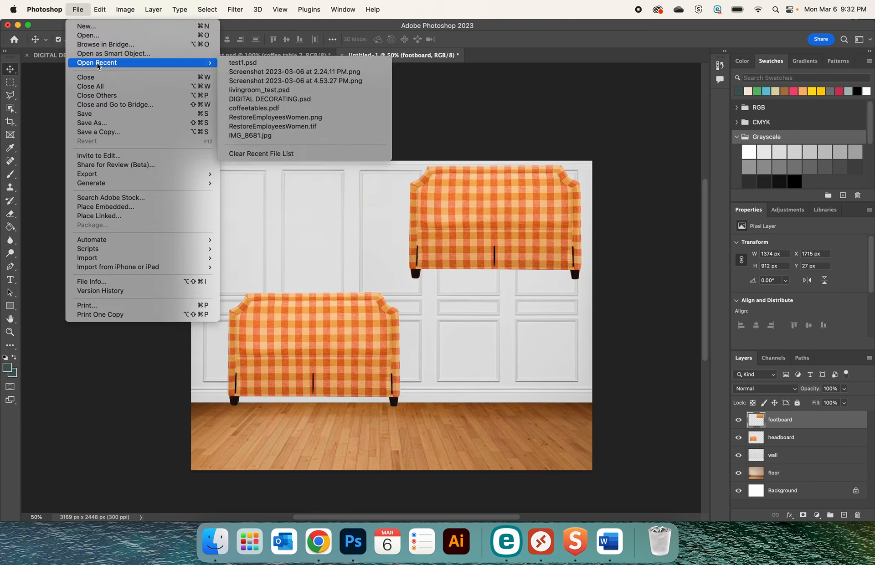
left_click(93, 35)
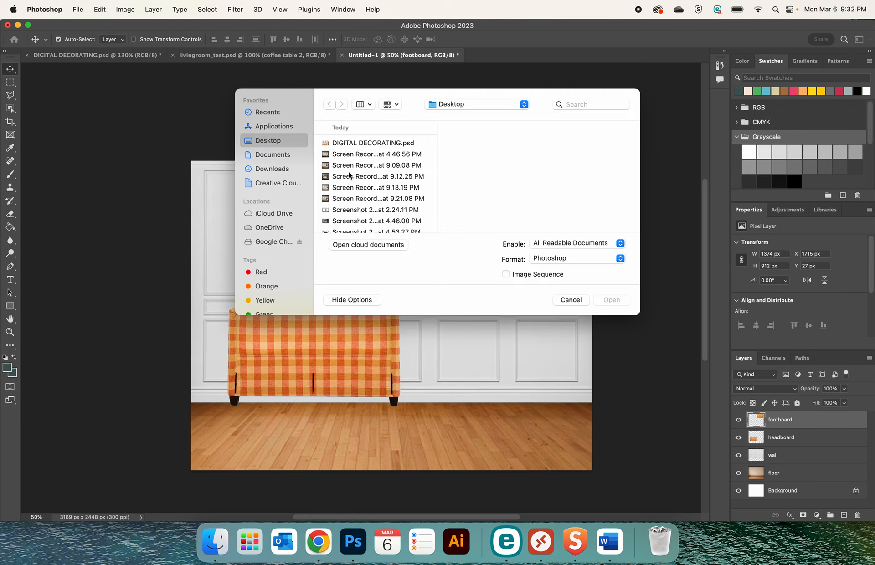
scroll(357, 210, "down", 5)
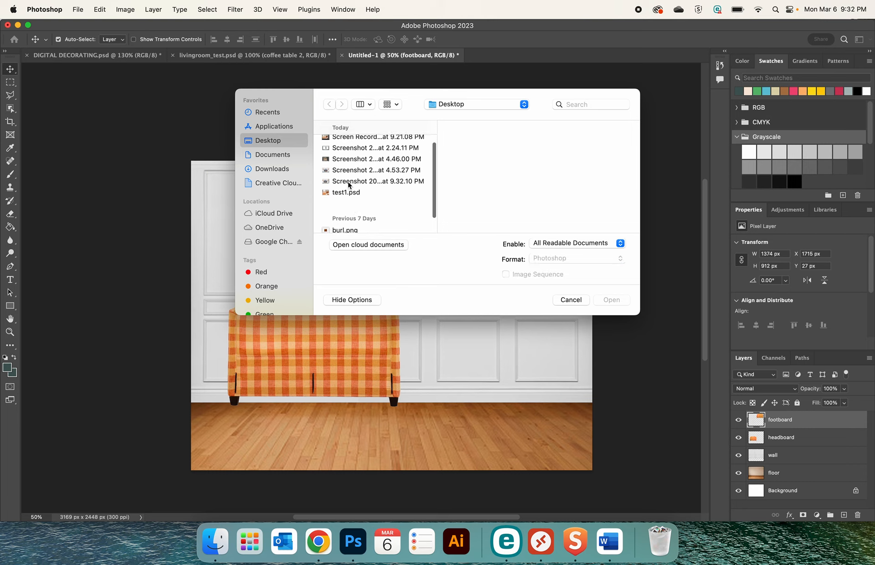
left_click(349, 184)
left_click(359, 171)
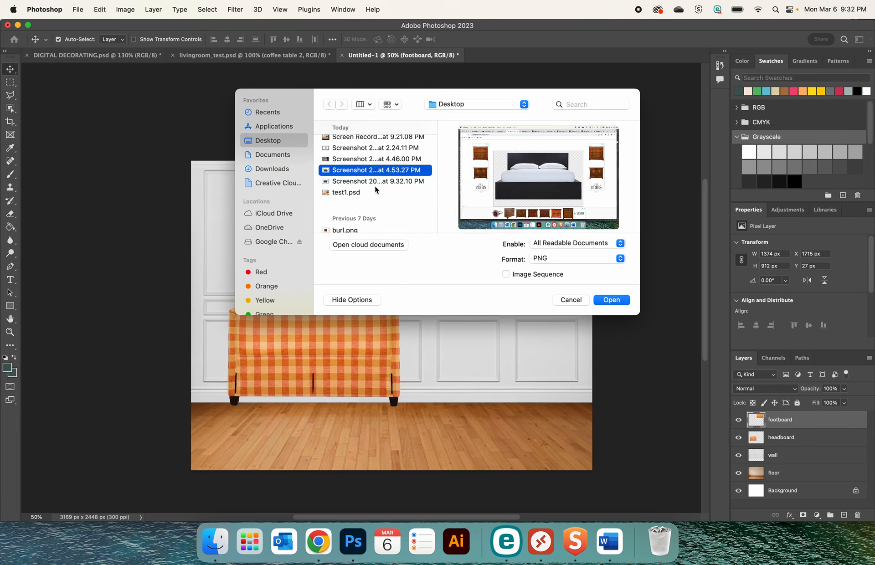
left_click(379, 182)
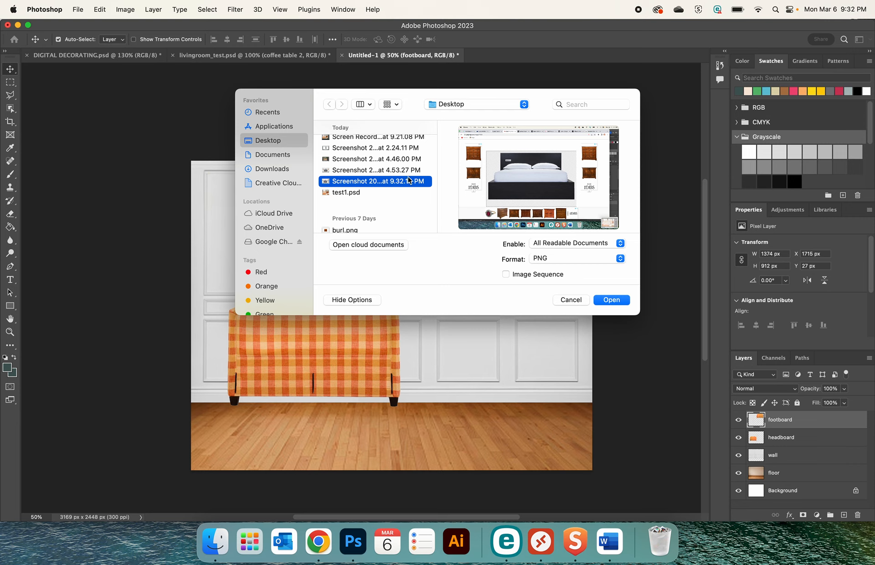
left_click(599, 298)
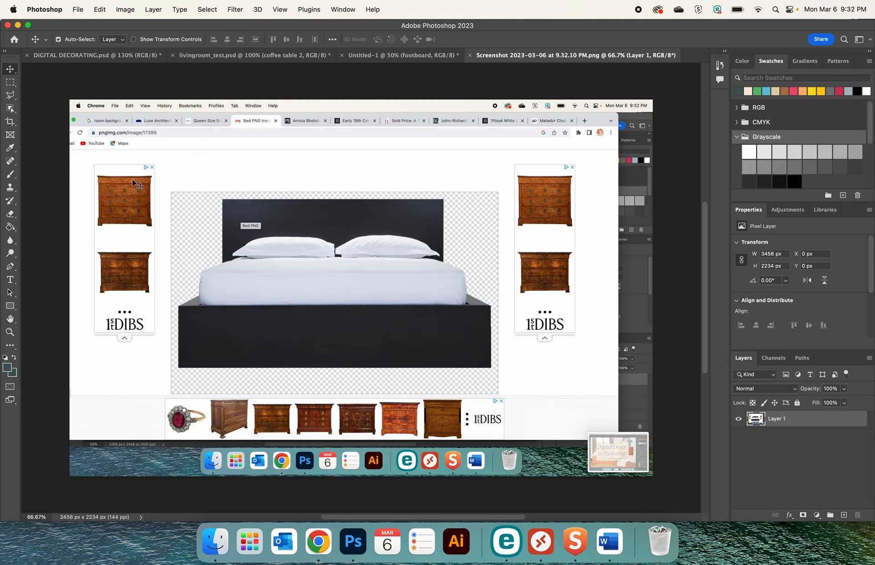
Crop the capture tightly around the black bed, to about 1896 x 1055 px
left_click(10, 122)
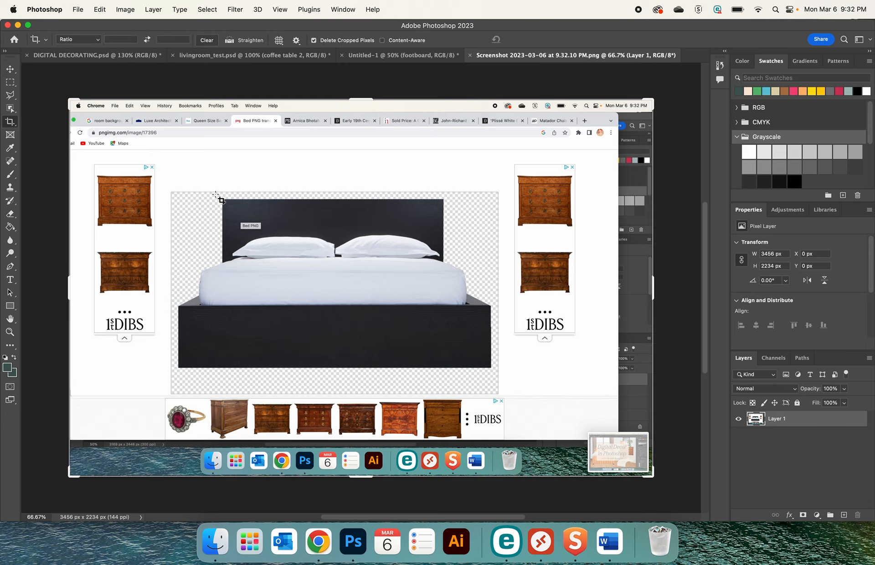
left_click_drag(174, 197, 495, 377)
key("Return")
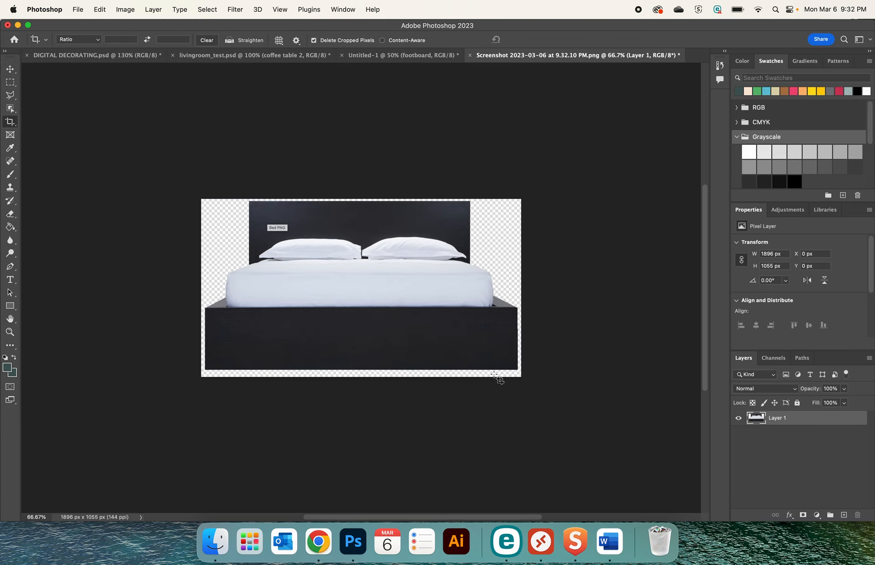
left_click(10, 108)
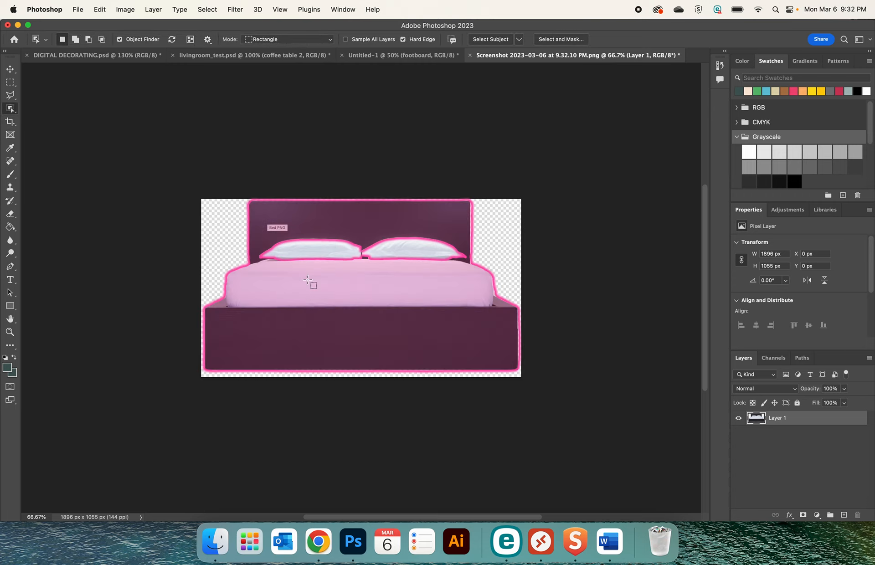
left_click(308, 248)
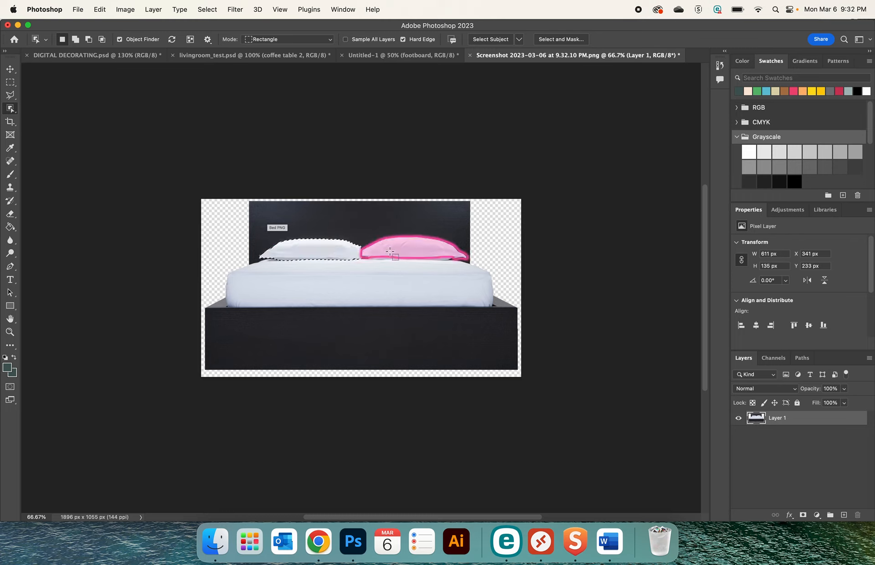
left_click(396, 250, "shift")
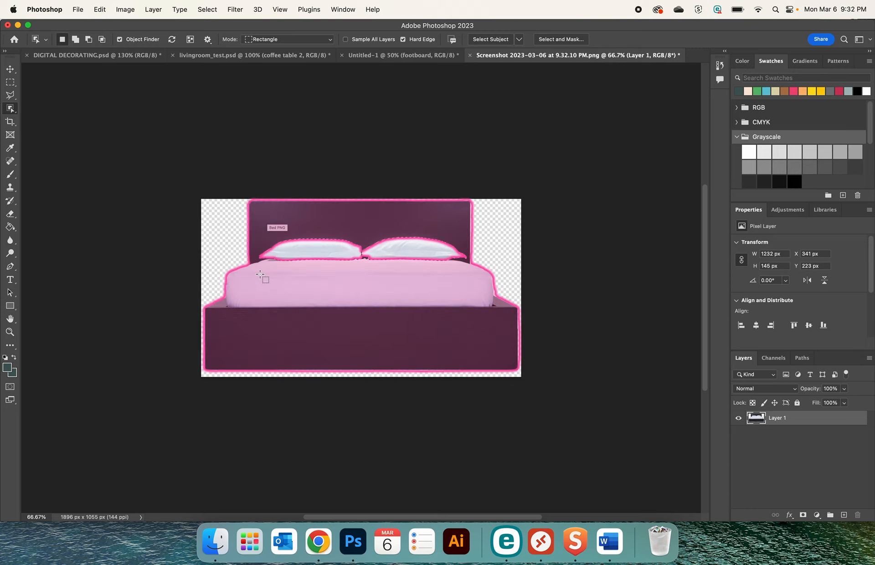
left_click(242, 279)
left_click(218, 240)
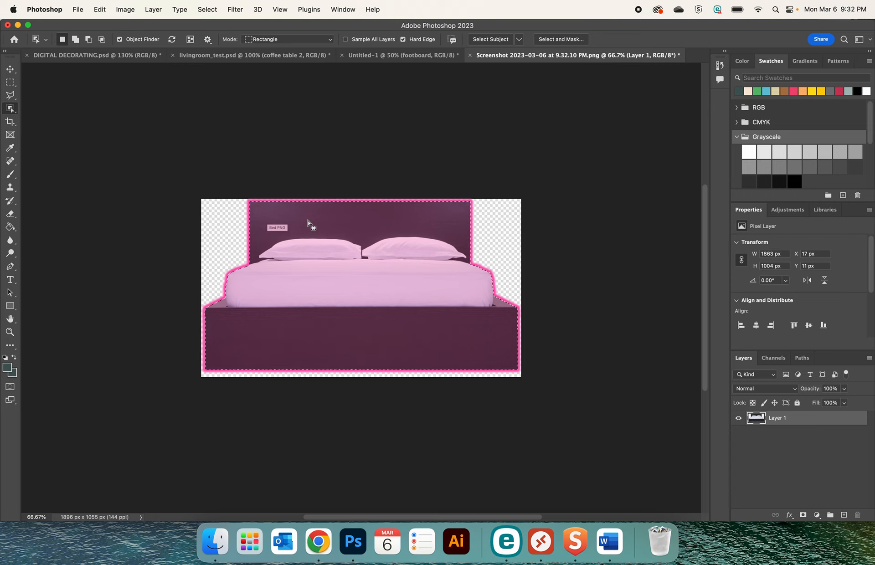
left_click(307, 221)
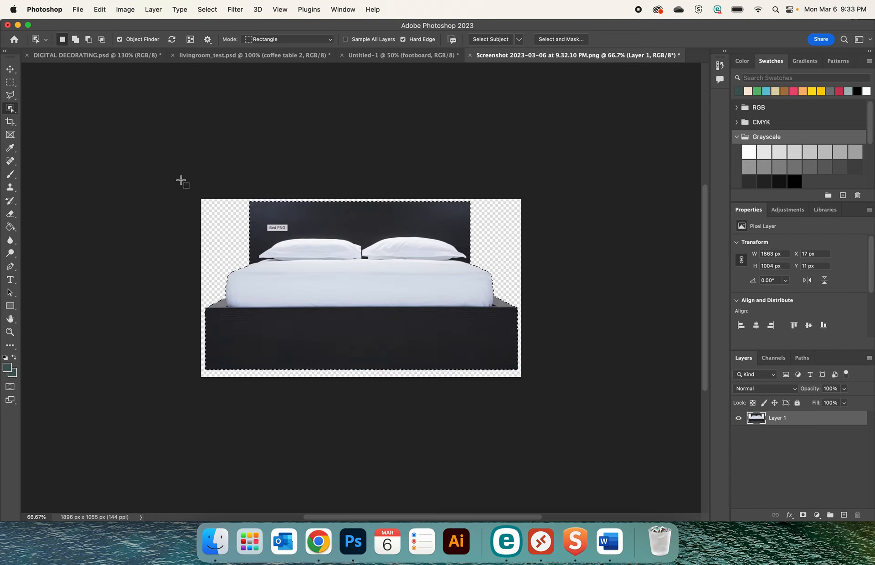
left_click(198, 185)
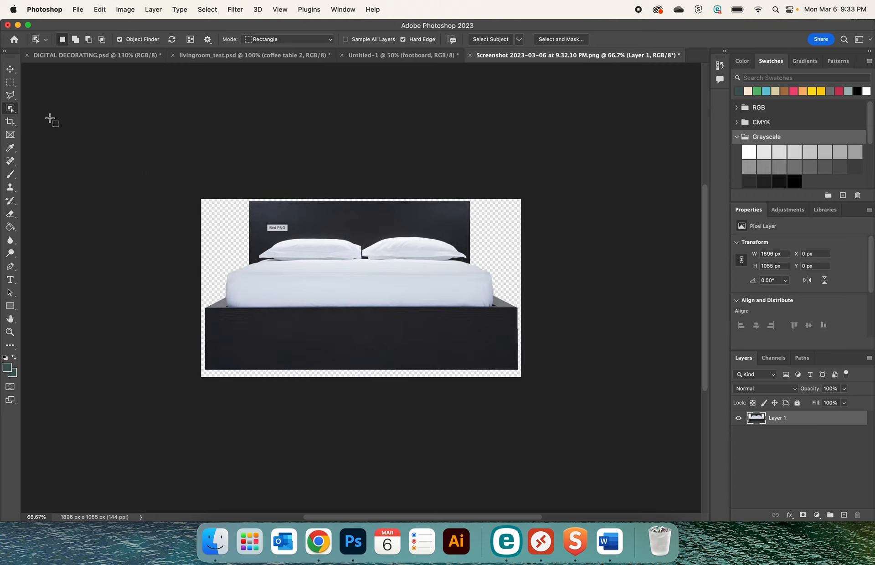
Outline the black bed frame along the mattress's sides and lower edge with the Polygonal Lasso and delete the frame and surrounding background
left_click(10, 94)
key("super+equal")
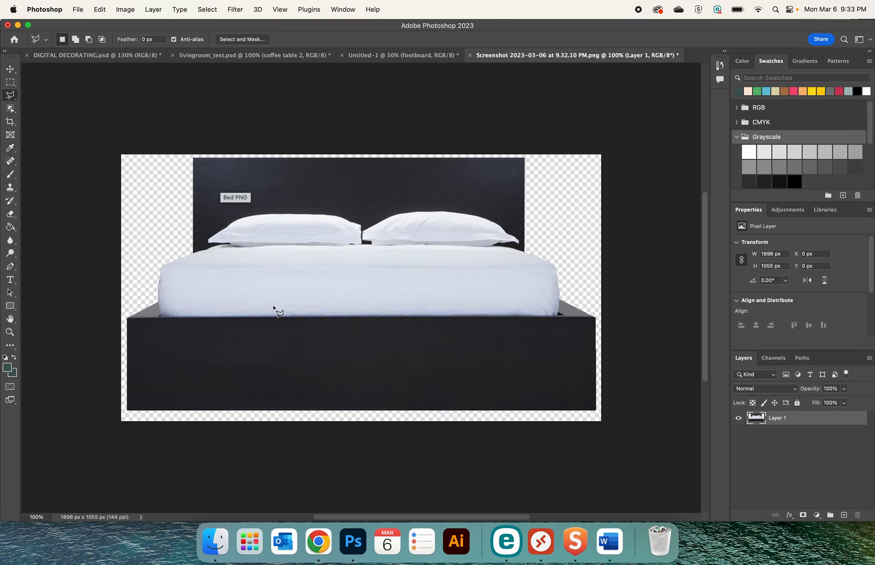
mouse_move(170, 264)
left_mouse_down()
mouse_move(161, 314)
mouse_move(161, 304)
mouse_move(164, 314)
mouse_move(558, 315)
mouse_move(557, 302)
left_mouse_up()
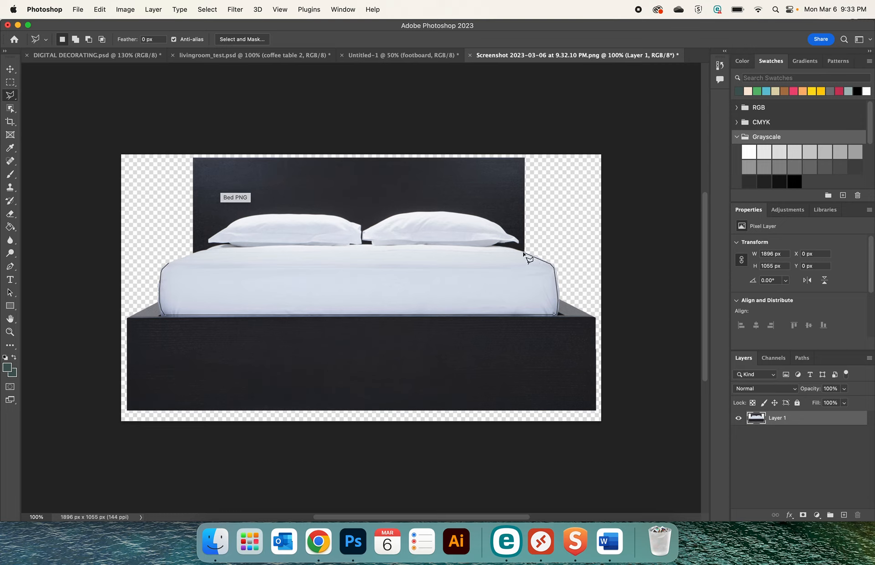
left_click(600, 224)
left_click(635, 436)
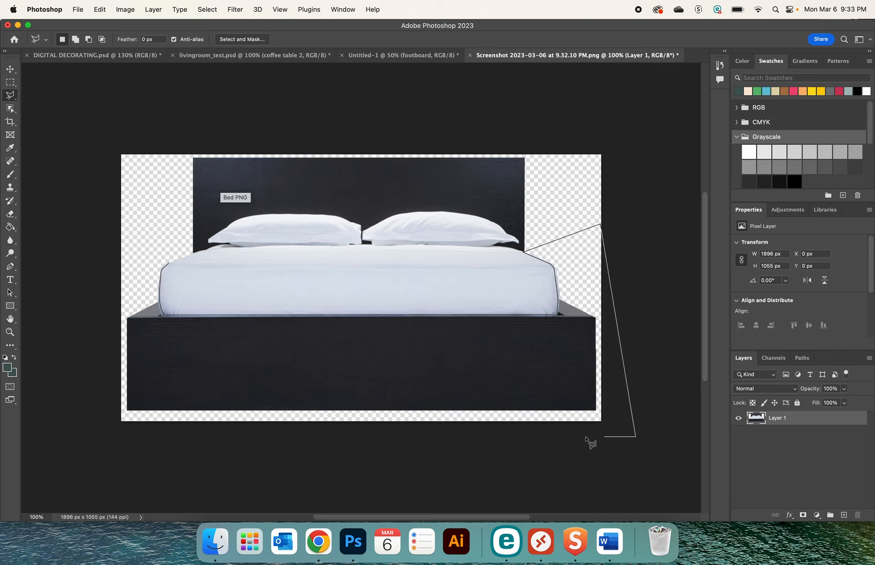
left_click(87, 429)
left_click(88, 262)
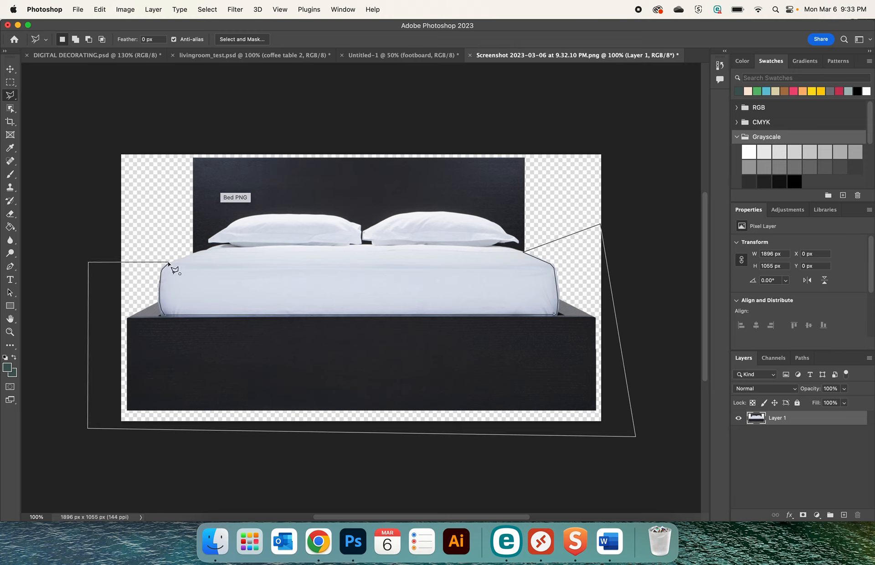
left_click(168, 263)
key("BackSpace")
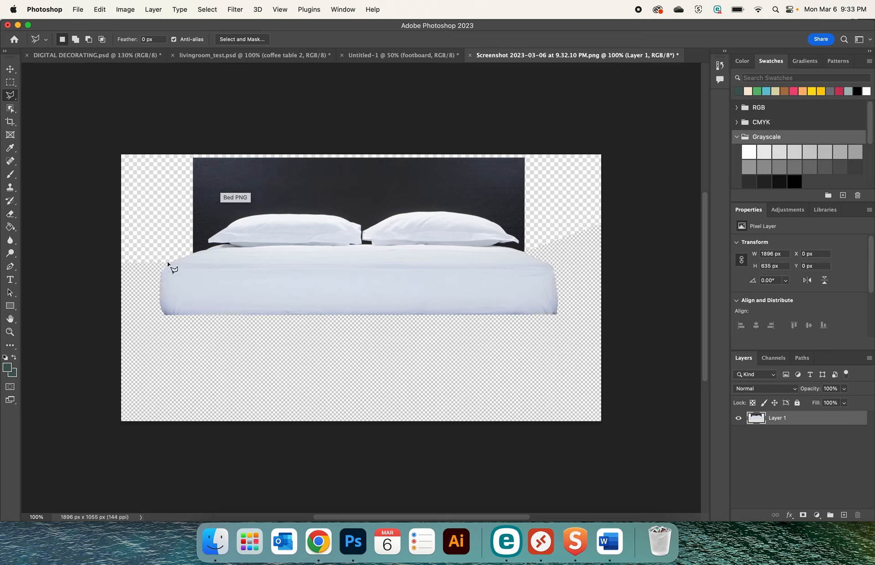
left_click(10, 108)
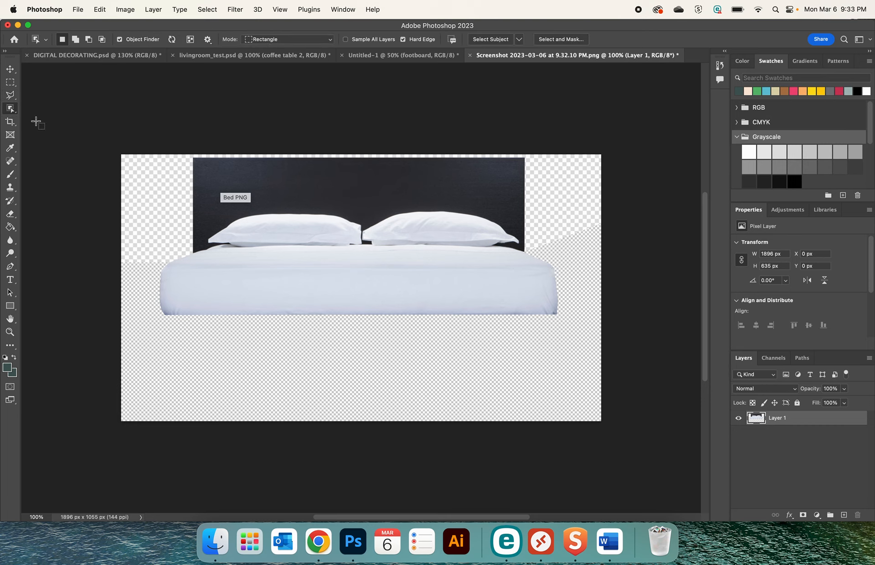
left_click(276, 177)
key("super+shift+i")
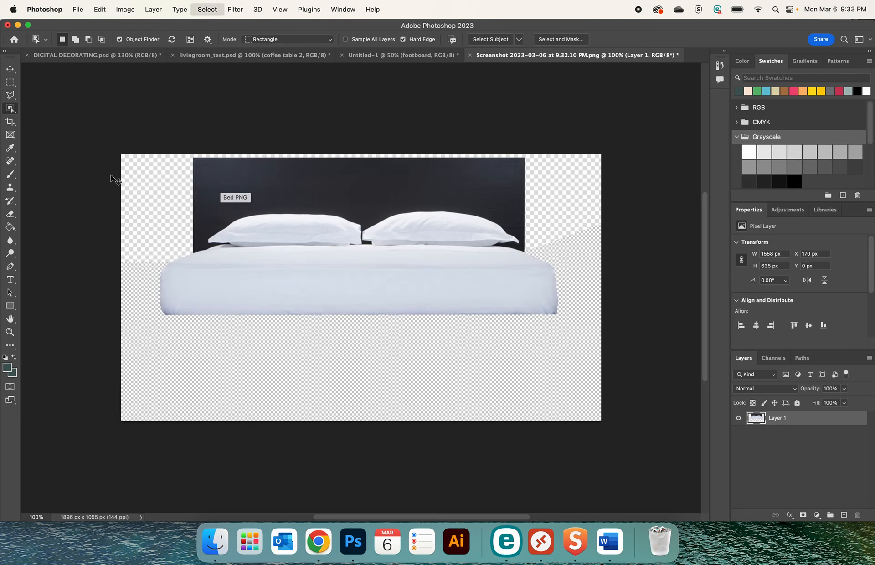
Select the black headboard behind the pillows with the Quick Selection tool and delete it
right_click(13, 111)
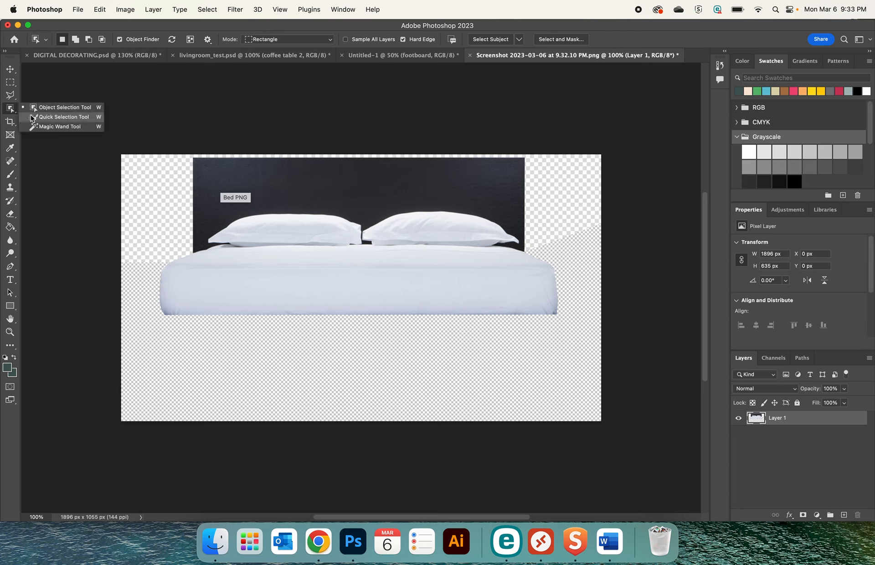
left_click(46, 118)
left_click(297, 188)
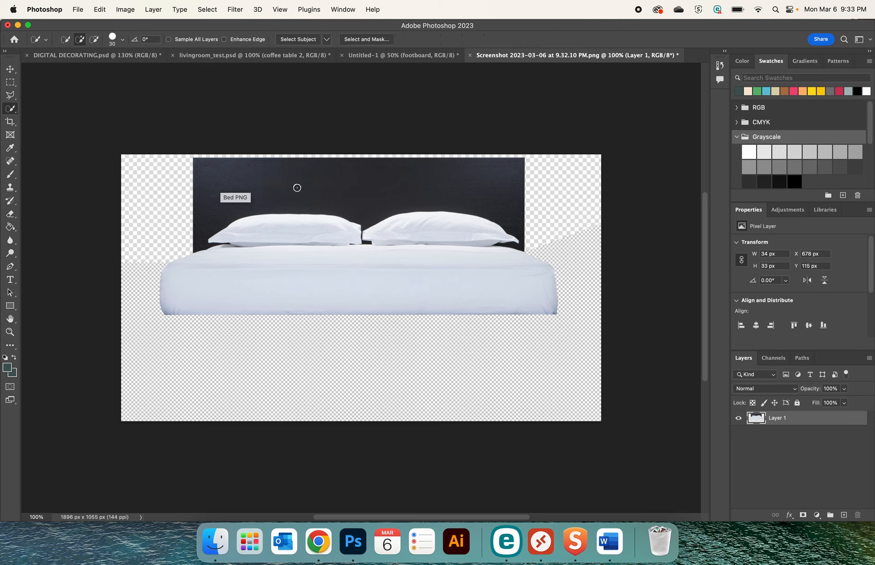
left_click(275, 172)
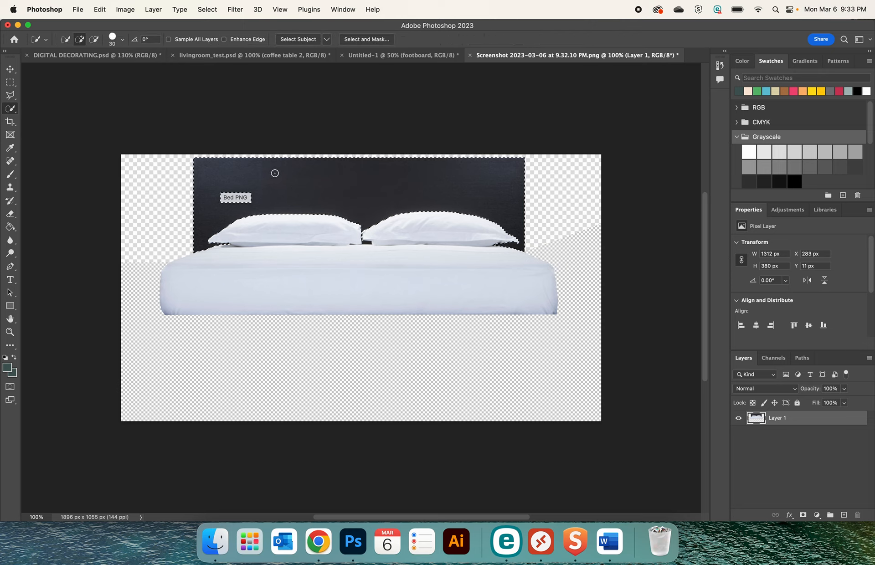
key("Delete")
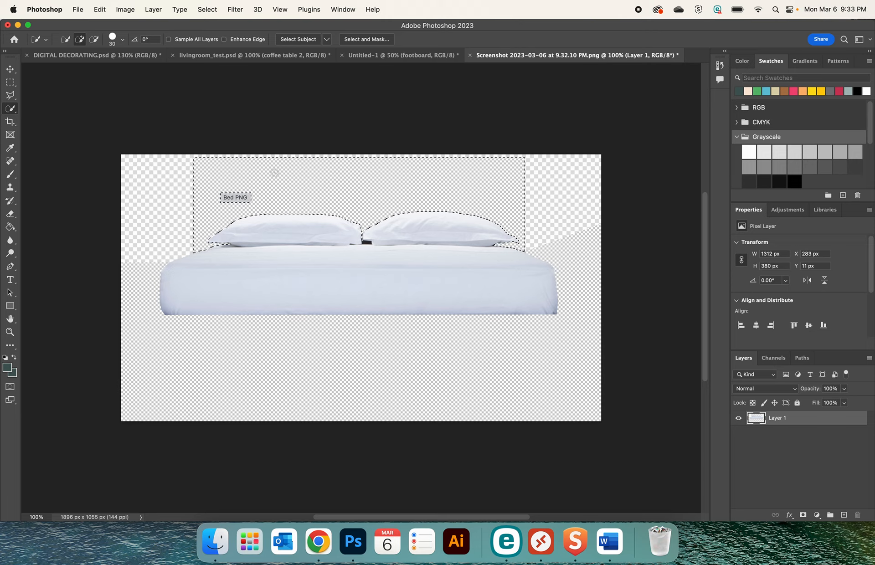
Clear the selection, then use the Polygonal Lasso to delete the leftover headboard outline and background strips around and above the pillows
right_click(10, 108)
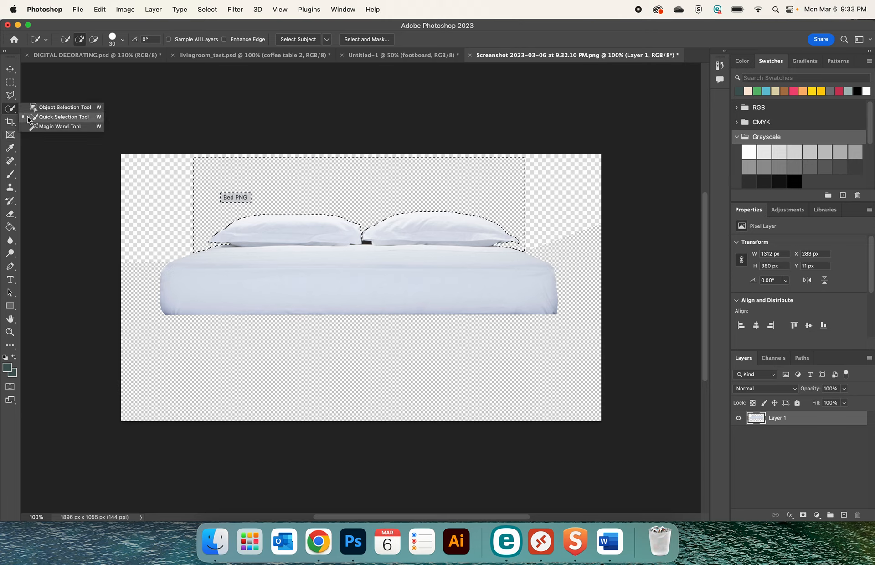
left_click(29, 119)
left_click(11, 97)
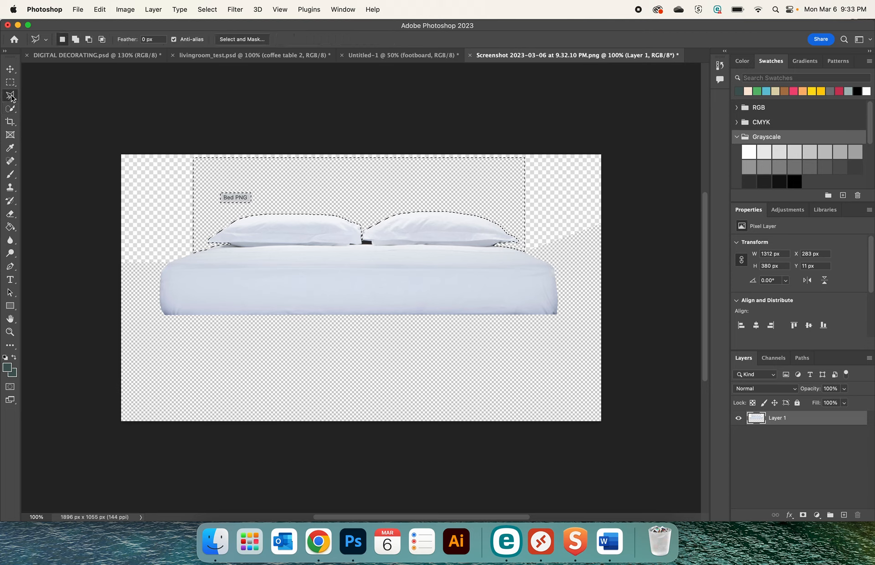
right_click(13, 98)
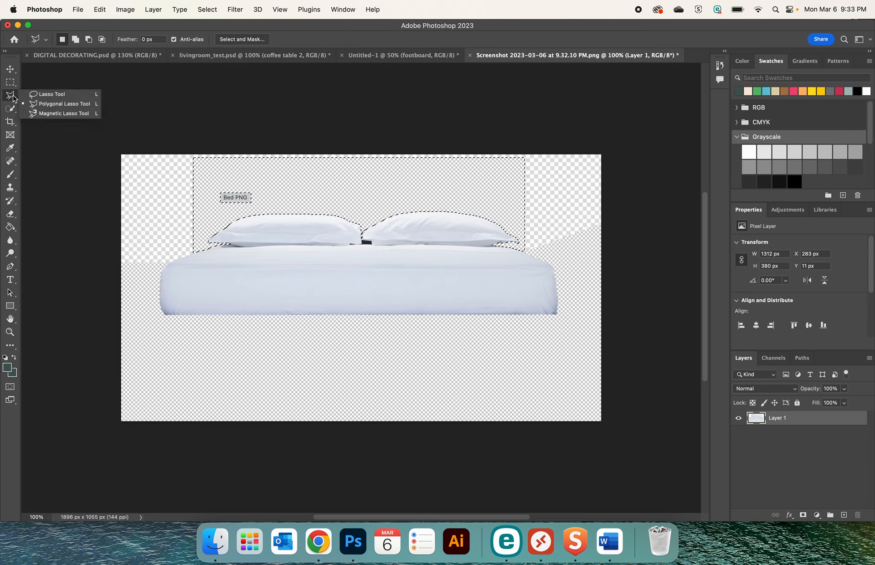
left_click(64, 104)
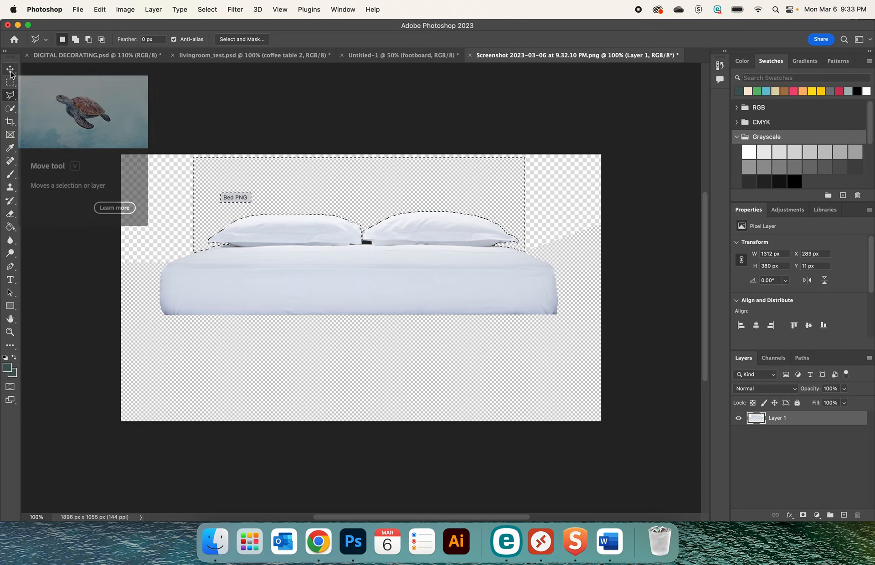
key("super+d")
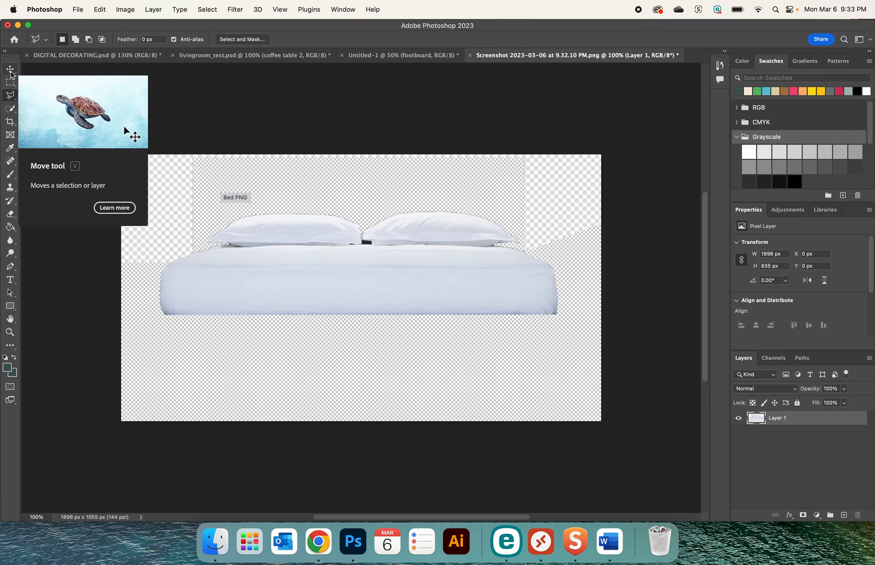
left_click(192, 254)
left_click(212, 247)
left_click(199, 241)
left_click(211, 182)
left_click(506, 177)
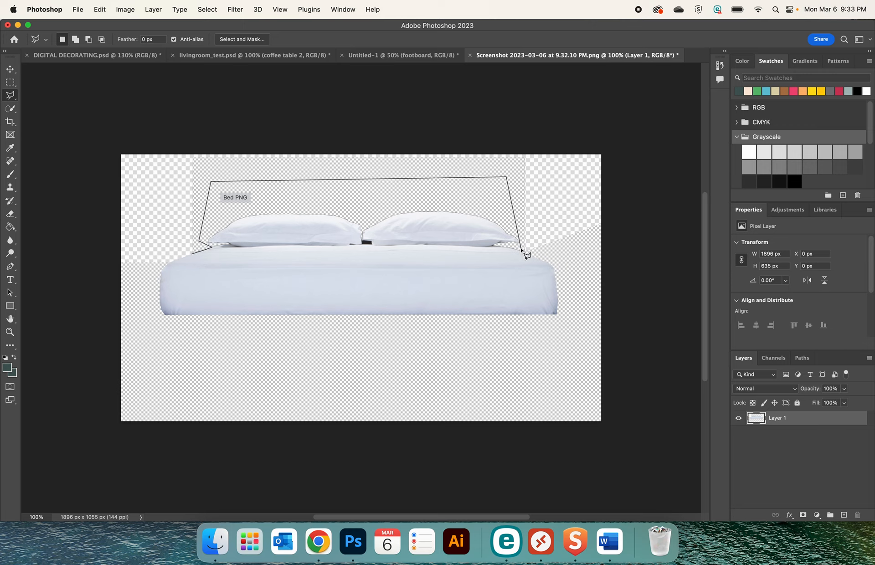
left_click(524, 252)
left_click(571, 140)
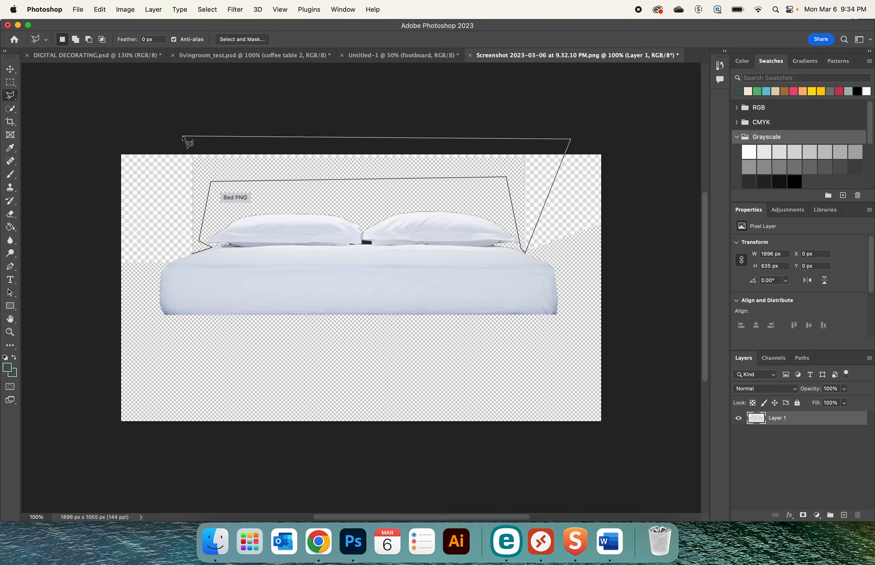
left_click(182, 135)
left_click(161, 253)
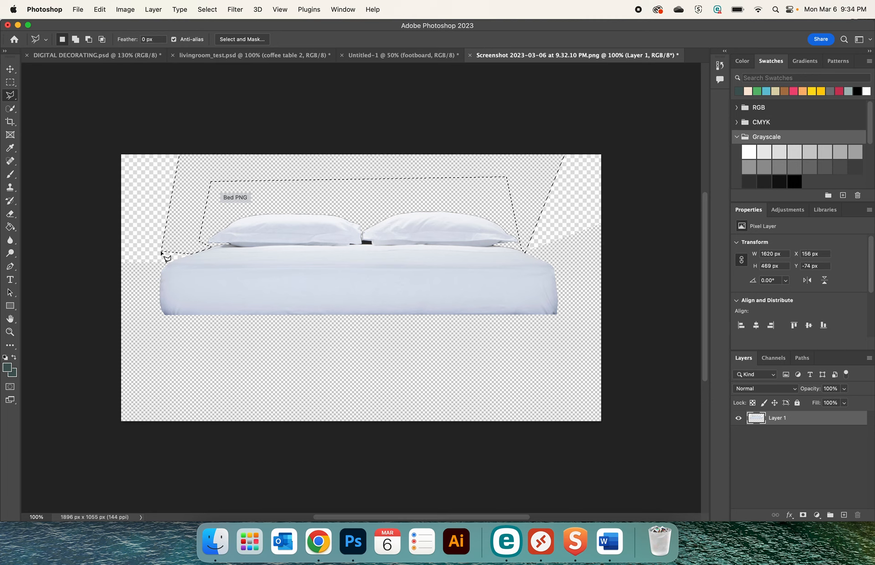
key("super+d")
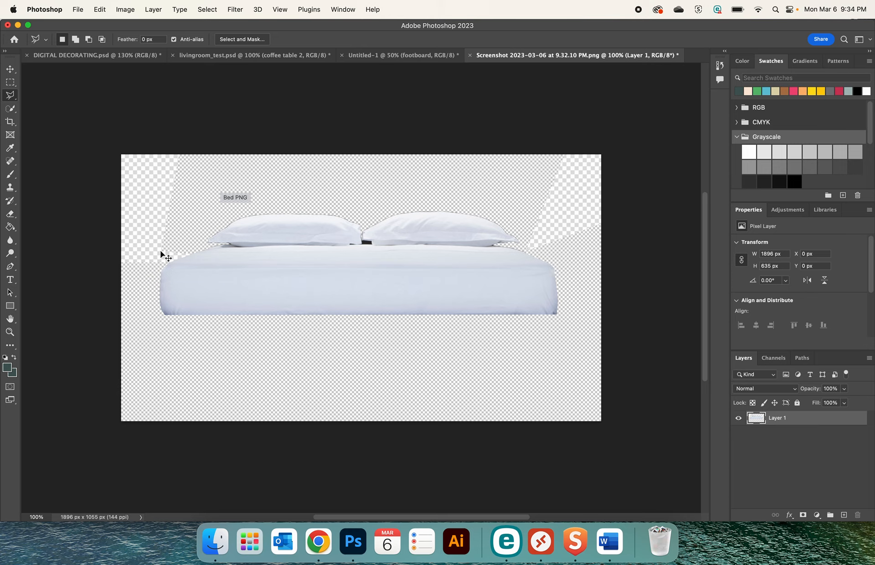
Outline the "Bed PNG" label above the left pillow with the Polygonal Lasso, delete it and clear the selection
left_click(219, 174)
left_click(208, 208)
left_click(277, 195)
left_click(250, 175)
left_click(219, 175)
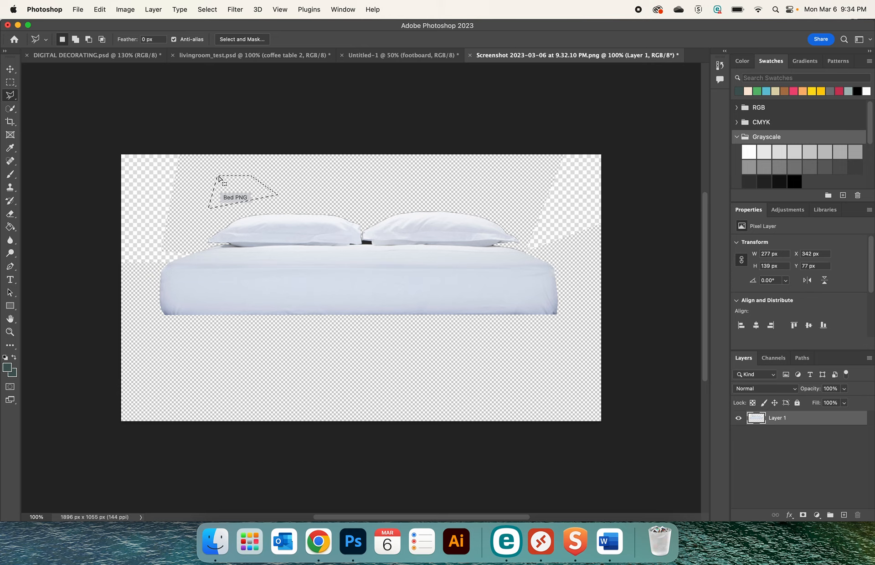
key("Delete")
key("super+d")
Delete the leftover traces of the label with a small four-sided lasso selection, and clear the selection
left_click(221, 188)
left_click(230, 206)
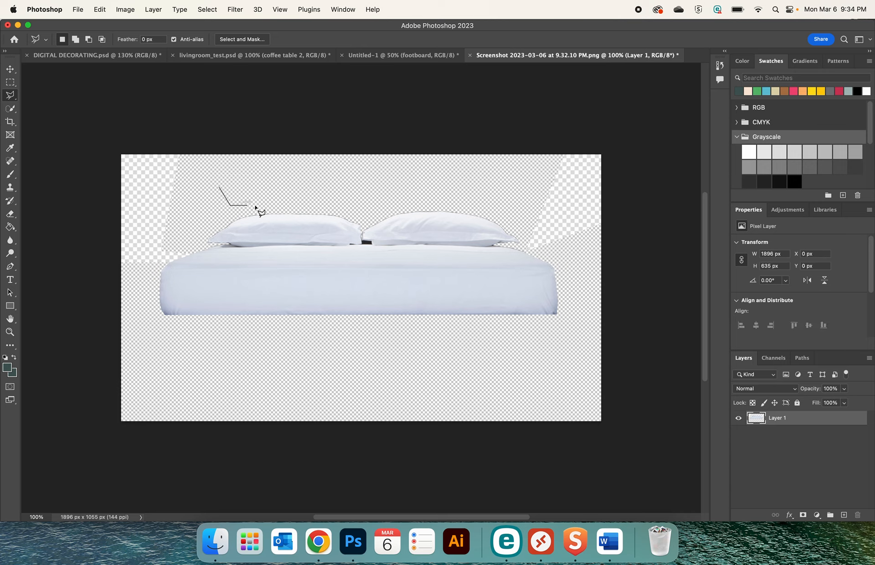
left_click(264, 205)
left_click(264, 189)
left_click(220, 189)
key("Delete")
key("super+d")
Copy the whole cut-out bedding image and paste it into the Untitled-1 room document
key("super+a")
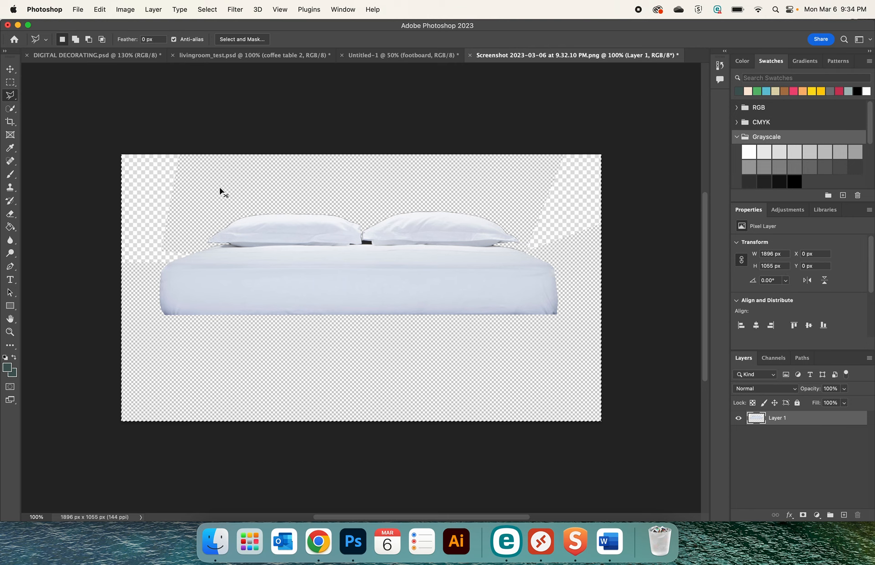
left_click(97, 55)
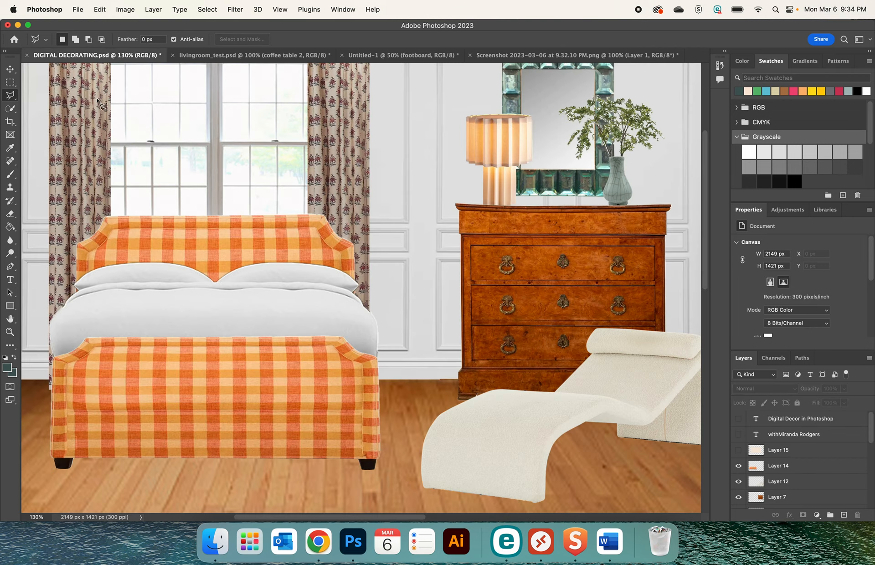
left_click(215, 57)
left_click(382, 56)
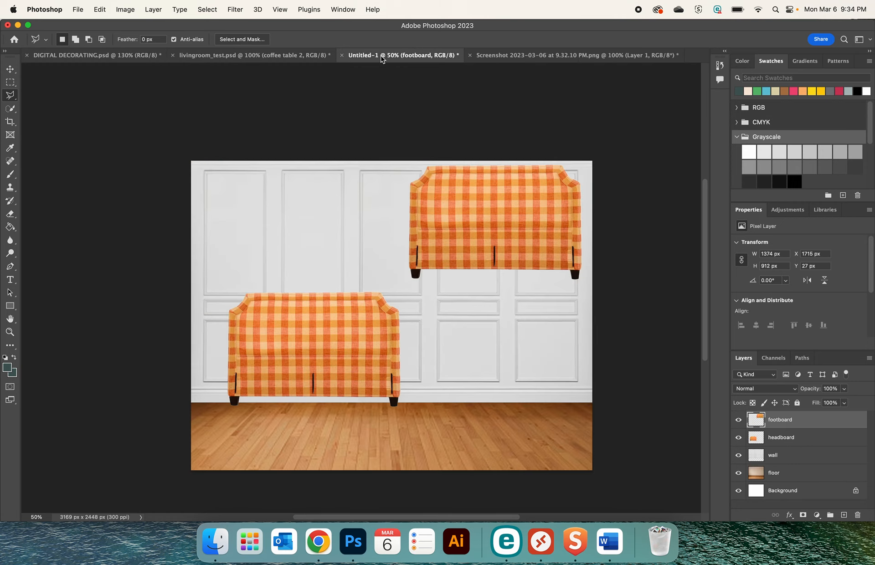
key("super+v")
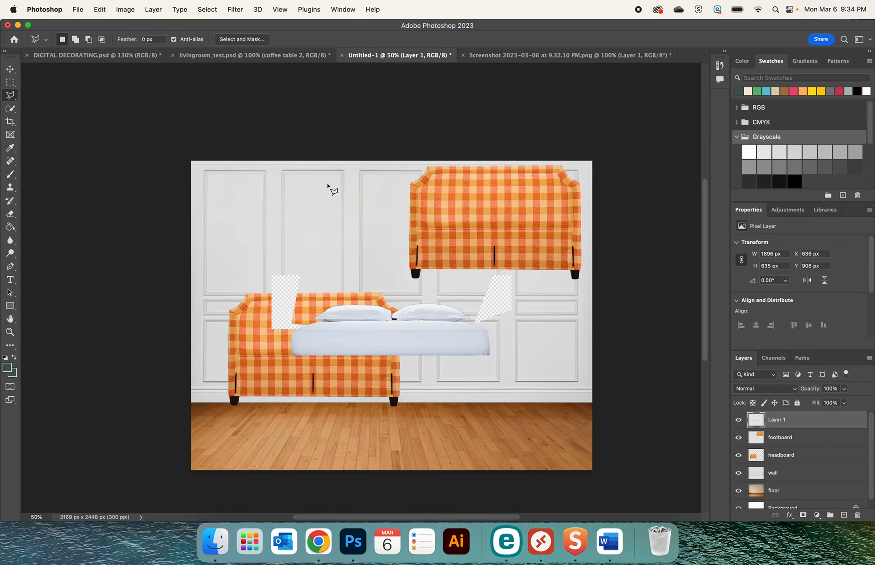
Outline the checkered background remnant beside the left pillow with the Polygonal Lasso and delete it
key("super+equal")
key("super+equal")
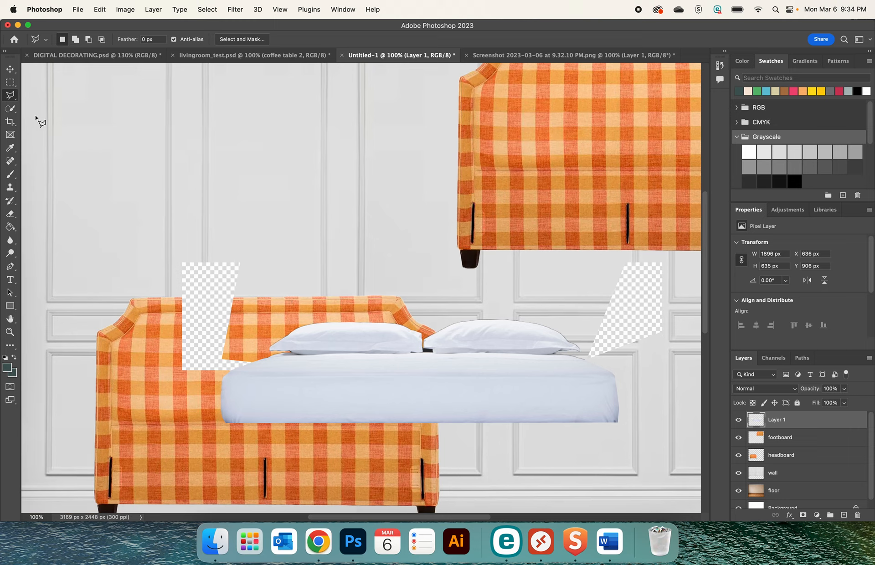
left_click(255, 362)
left_click(185, 380)
left_click(159, 237)
left_click(275, 237)
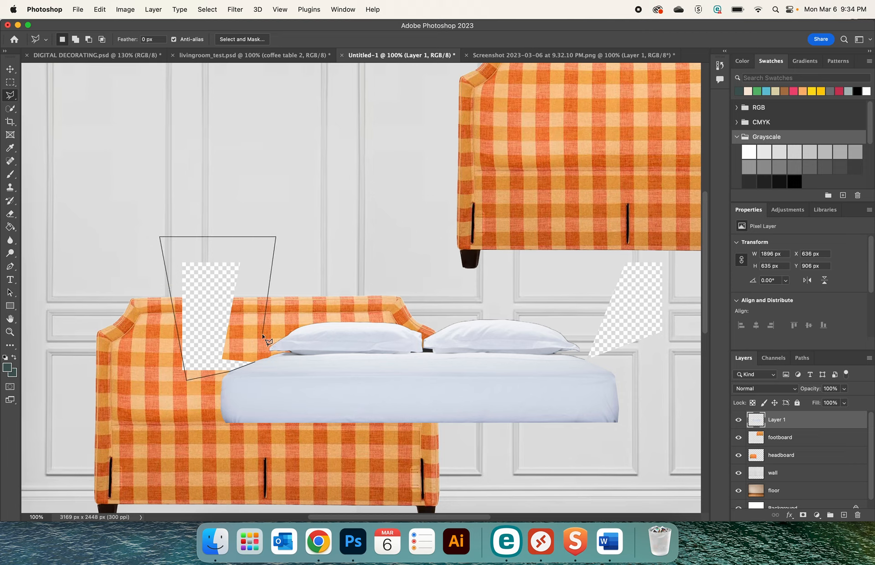
left_click(256, 362)
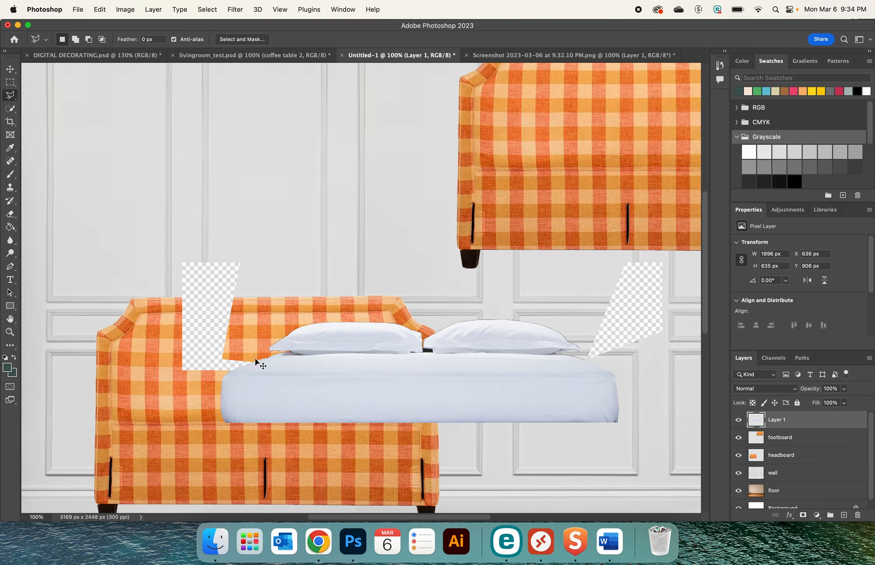
key("super+z")
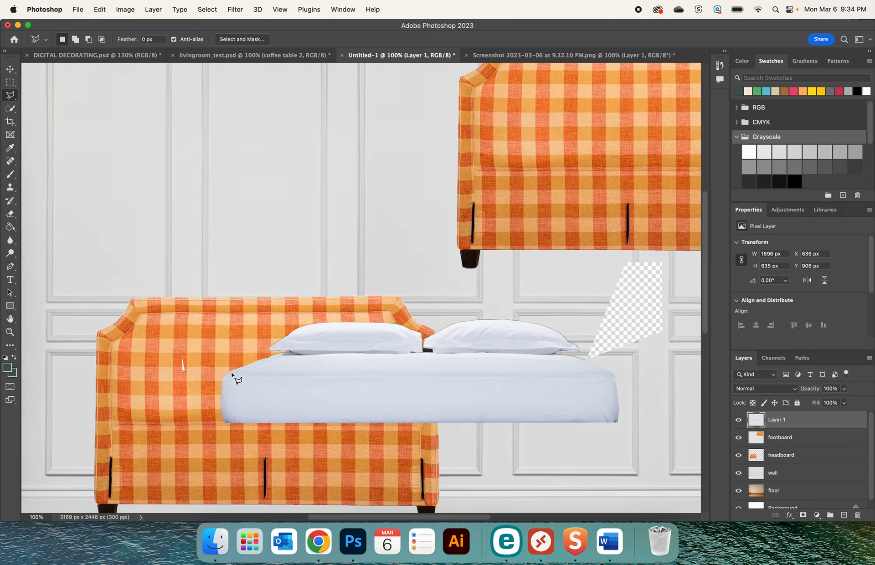
Lasso the small white sliver left over the headboard, delete it and clear the selection
left_click(202, 360)
left_click(192, 393)
left_click(158, 377)
left_click(162, 349)
left_click(203, 362)
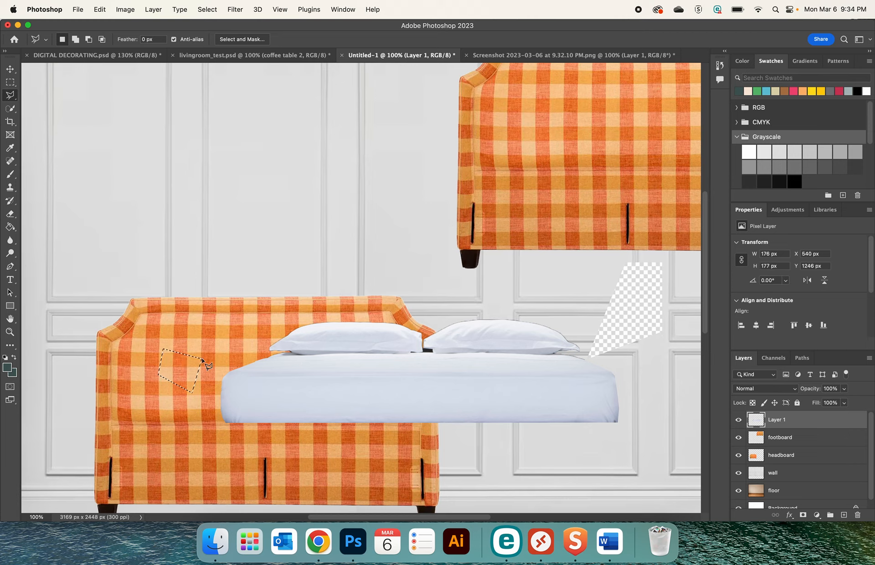
key("super+d")
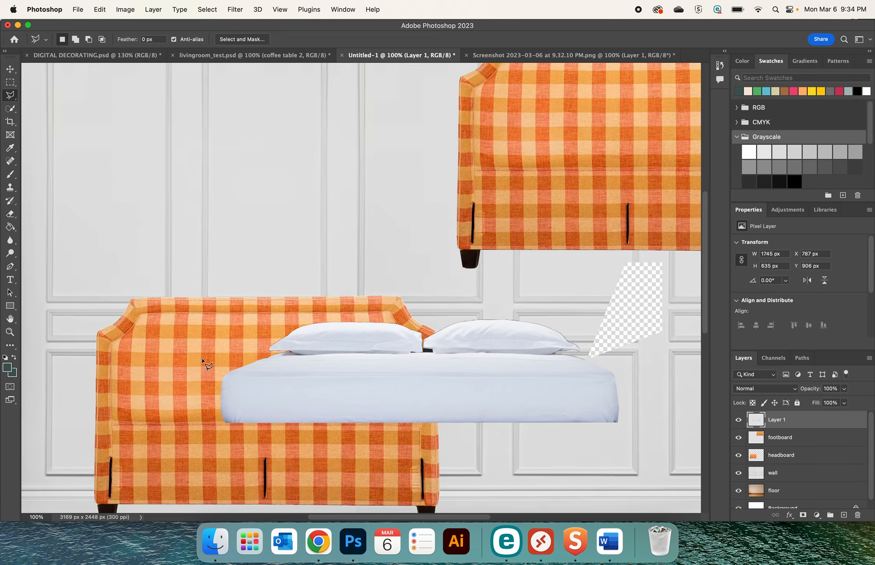
Outline the checkered remnant beside the right pillow with the Polygonal Lasso, delete it and clear the selection
left_click(603, 365)
left_click(584, 356)
left_click(611, 258)
left_click(679, 259)
left_click(679, 353)
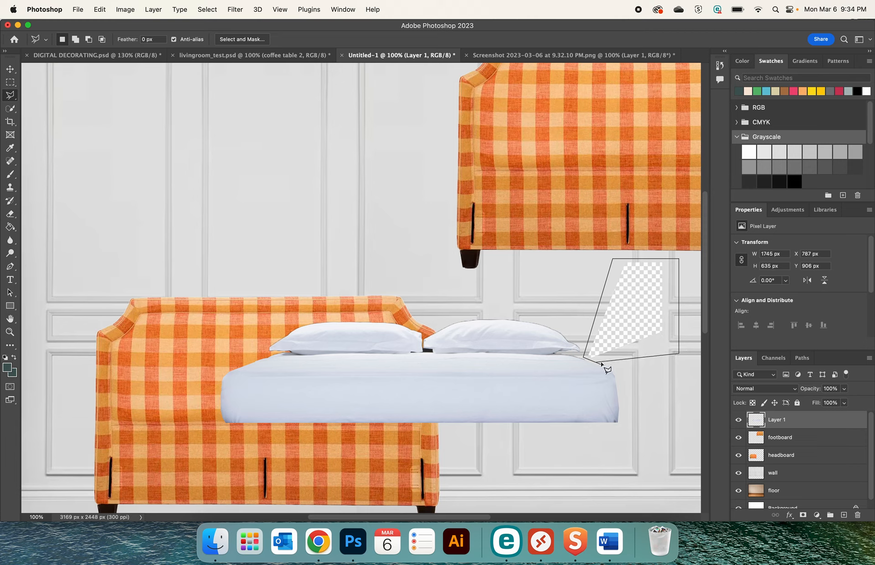
left_click(602, 365)
key("Delete")
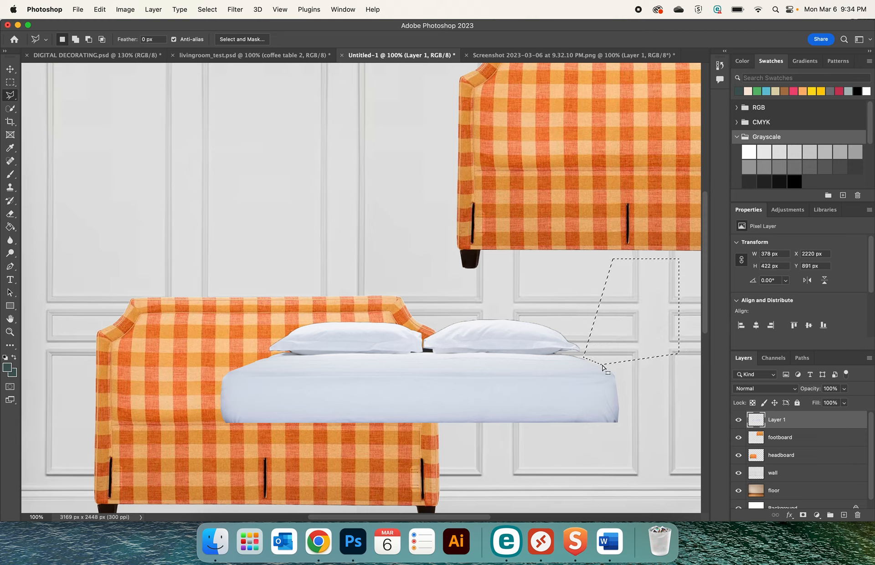
key("super+d")
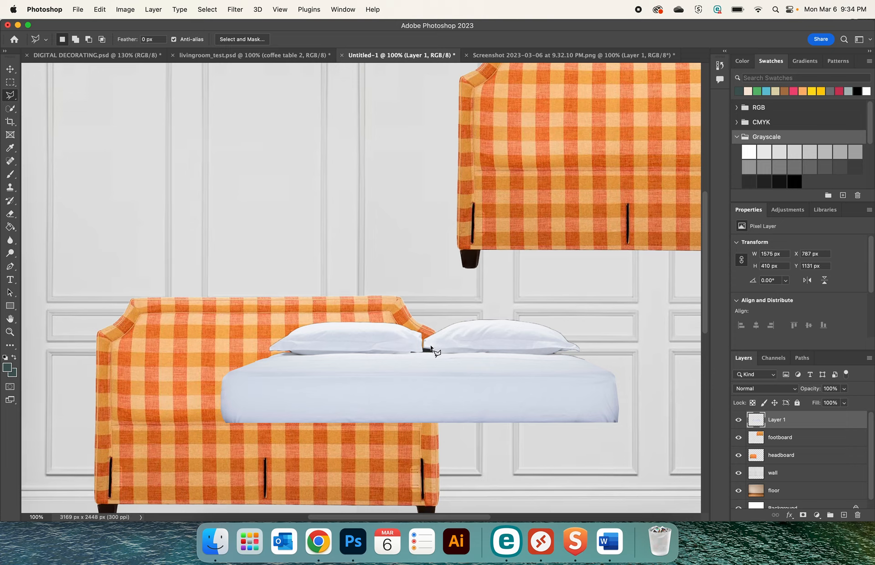
Lasso the dark headboard scrap in the gap between the two pillows, delete it and clear the selection
left_click(409, 352)
left_click(410, 352)
key("super+d")
Move the bedding over the lower plaid headboard, to about X 110 px, Y 1321 px
left_click(14, 69)
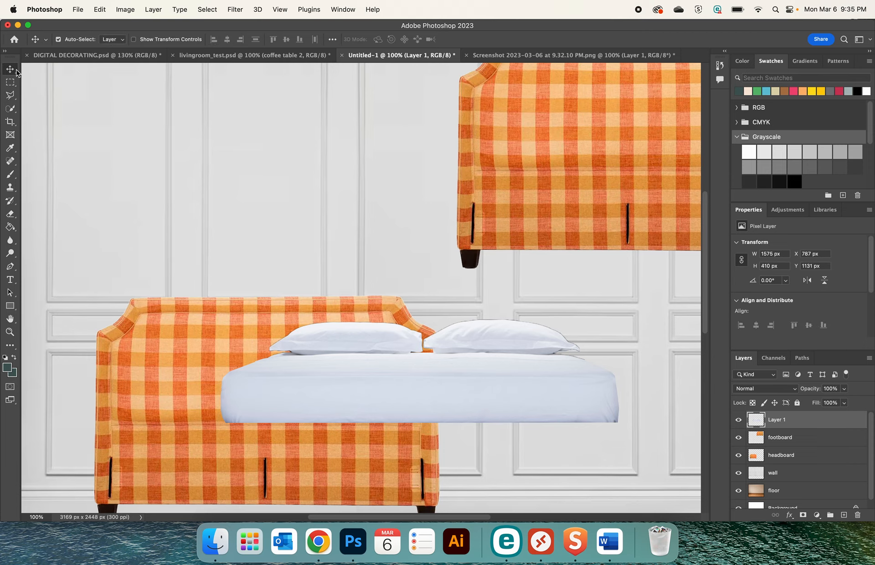
key("super+minus")
left_click_drag(349, 346, 282, 375)
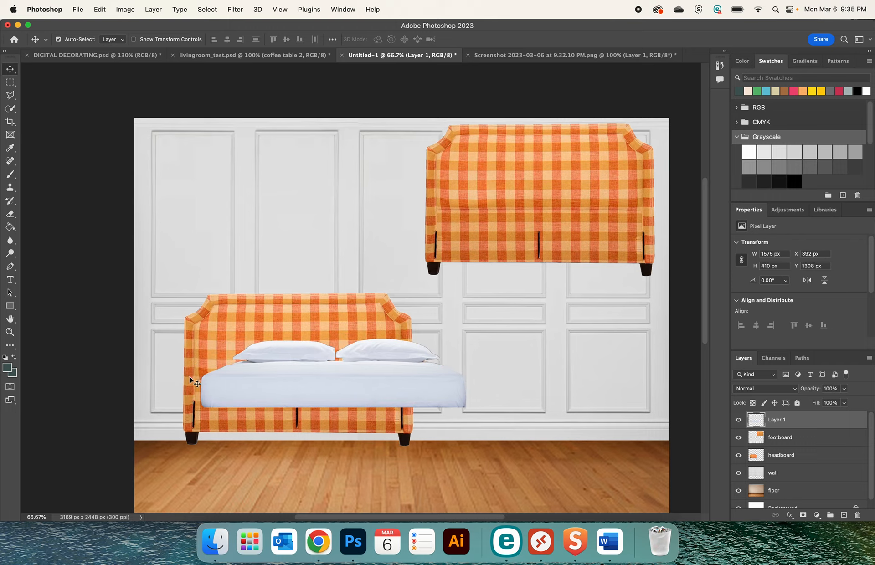
left_click_drag(348, 369, 323, 379)
key("Left")
key("Left")
key("Left")
key("Left")
key("Left")
key("Left")
key("Left")
key("Left")
key("Left")
key("Left")
key("Left")
key("Left")
key("Left")
key("Left")
key("Left")
key("Left")
key("Left")
key("Left")
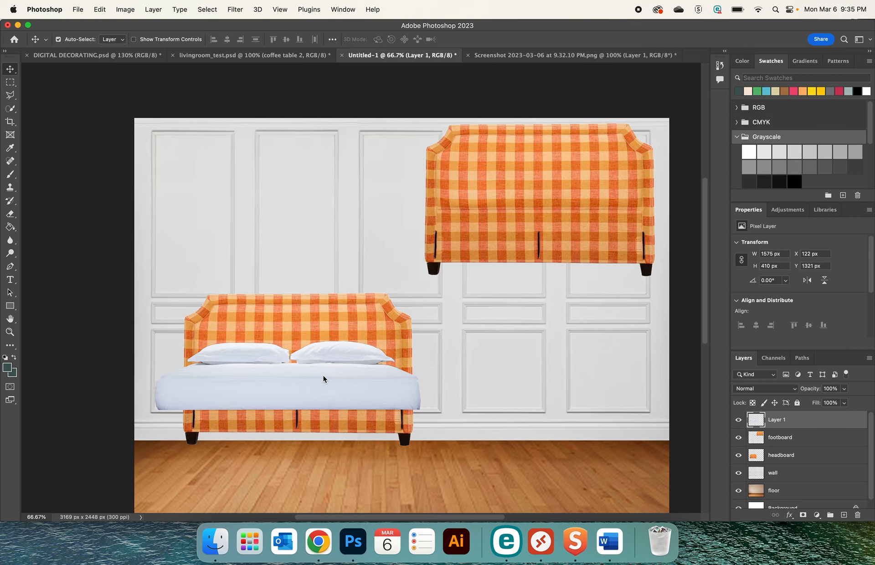
key("Left")
key("Left")
key("Left")
key("Left")
key("Left")
key("Left")
key("Left")
key("Left")
key("Left")
key("Left")
key("Left")
key("Left")
Scale the bedding up to about 1709 x 445 px, and lower both the headboard and the bedding slightly
key("super+t")
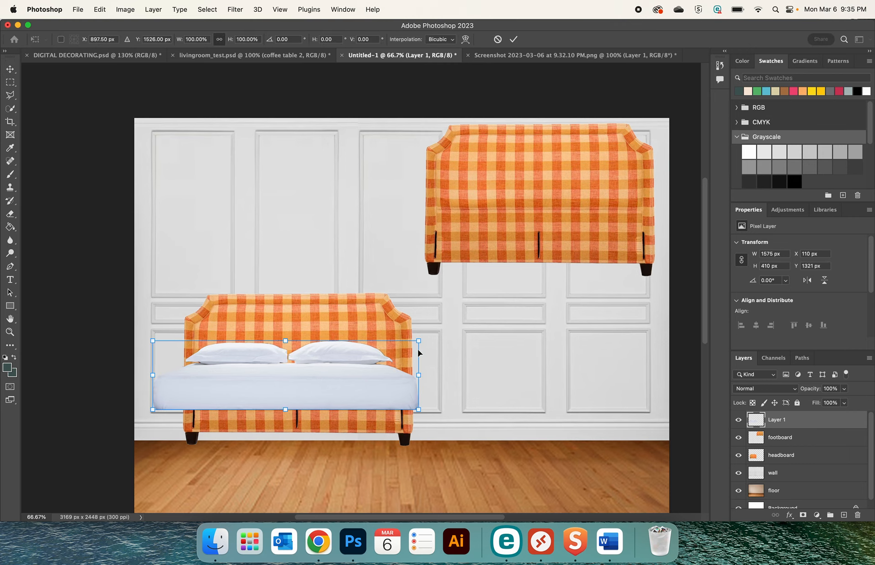
left_click_drag(418, 341, 444, 336)
key("Return")
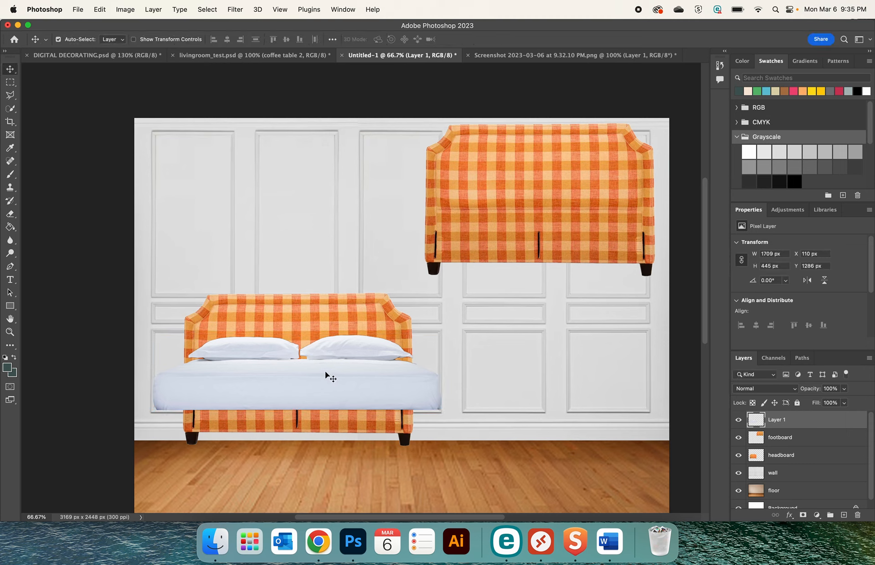
mouse_move(310, 323)
left_mouse_down()
mouse_move(311, 279)
mouse_move(300, 320)
mouse_move(312, 324)
left_mouse_up()
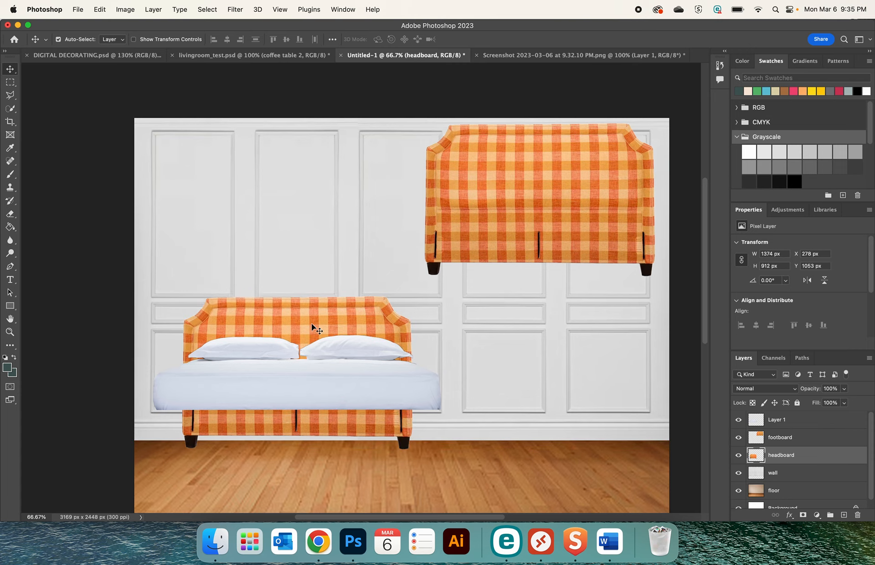
left_click_drag(332, 365, 334, 385)
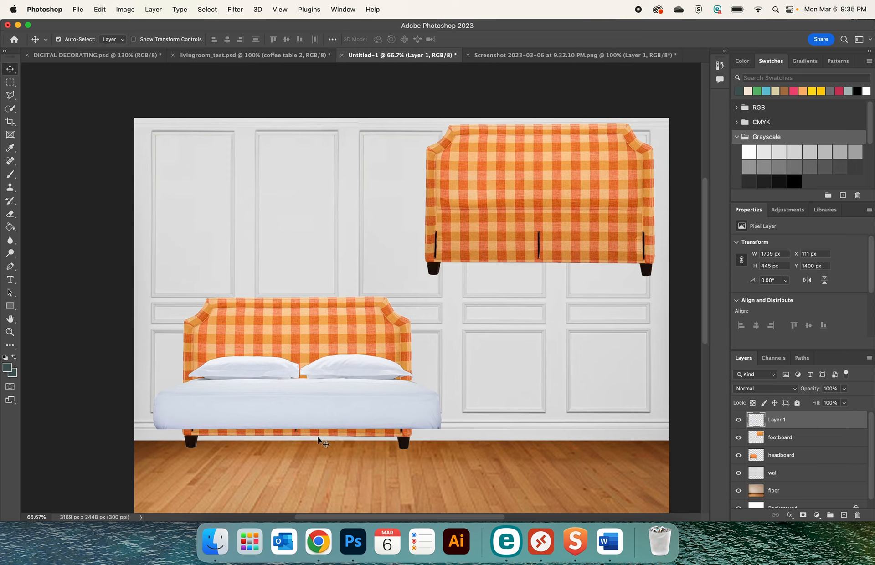
Move the footboard in front of the headboard and bedding, and place its layer above the bedding layer
left_click(511, 193)
left_click_drag(558, 176, 321, 376)
left_click_drag(758, 437, 759, 416)
left_click_drag(321, 388, 314, 390)
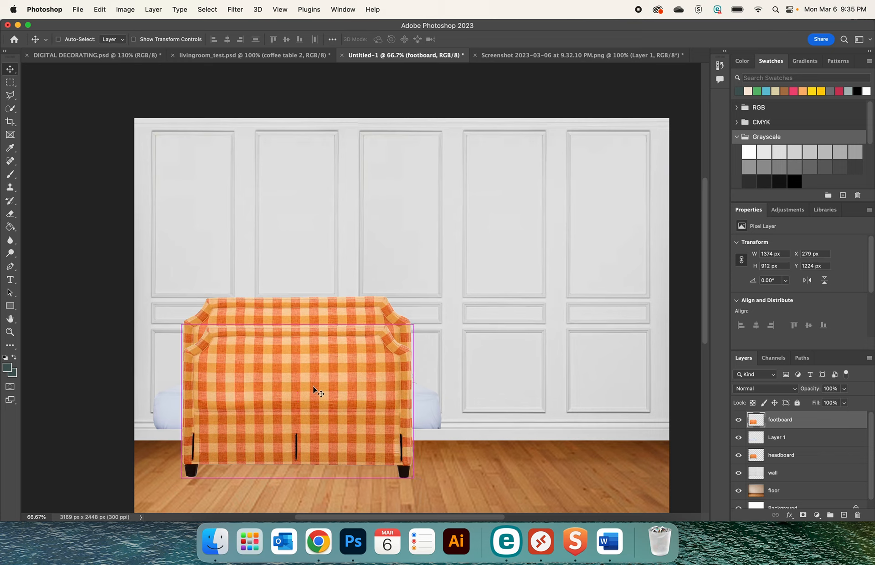
Shorten and widen the footboard to about 1729 x 679 px and seat it over the mattress's front
key("super+t")
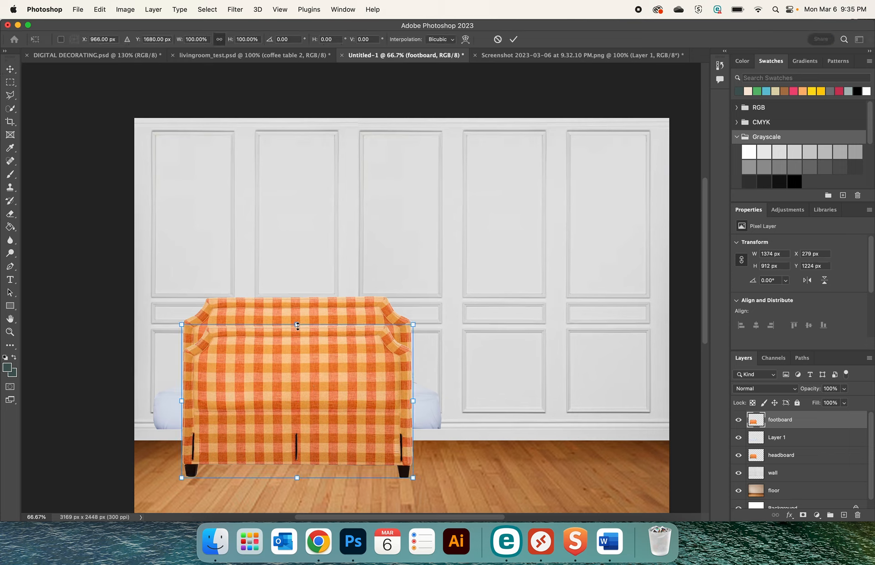
left_click_drag(297, 325, 297, 388)
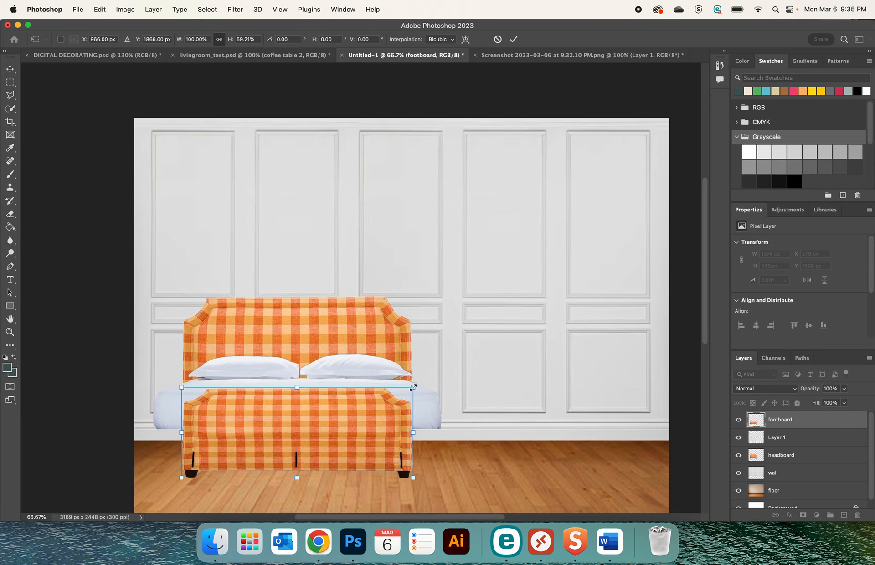
left_click_drag(413, 387, 440, 380)
mouse_move(260, 431)
left_mouse_down()
mouse_move(290, 426)
mouse_move(268, 438)
left_mouse_up()
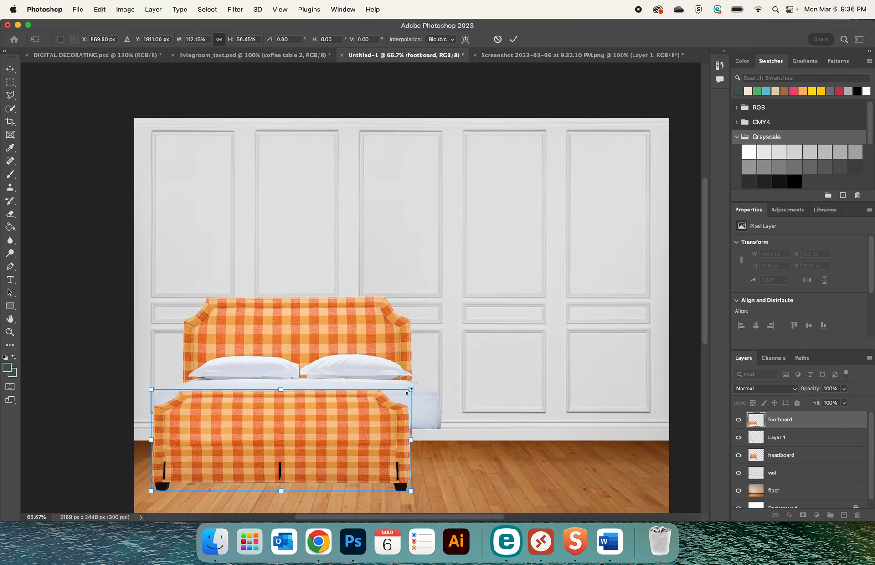
left_click_drag(409, 390, 441, 378)
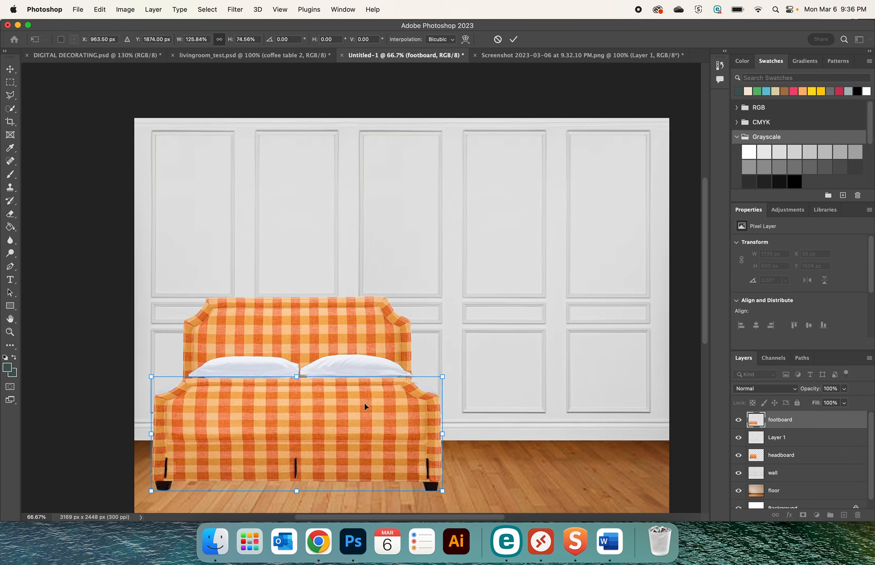
left_click_drag(365, 406, 365, 411)
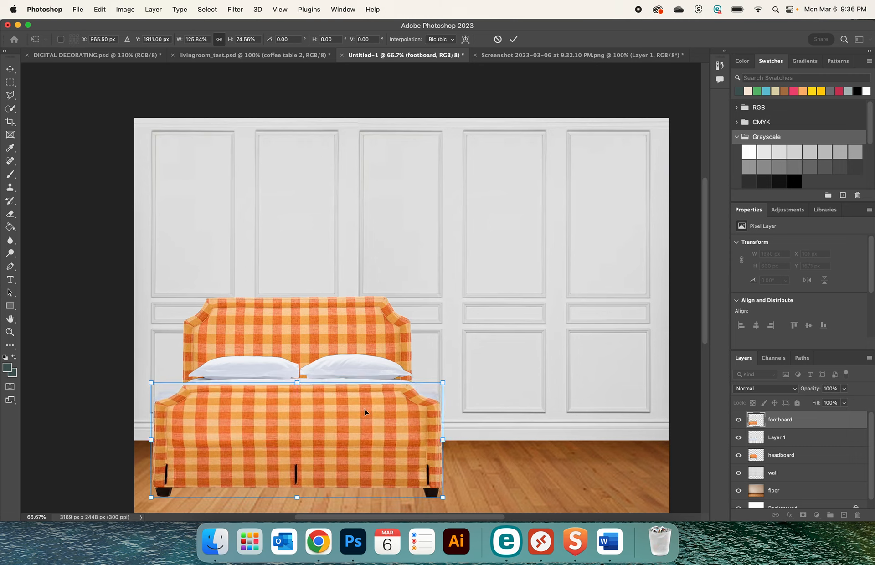
key("Return")
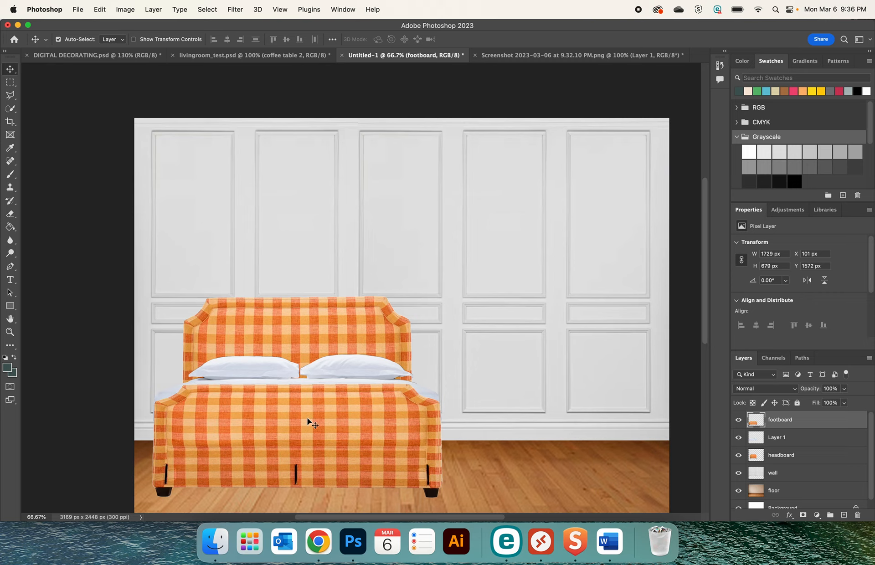
With the footboard moved aside, trim off the mattress's left end using the Polygonal Lasso and rename its layer as mattress
left_click_drag(242, 420, 504, 247)
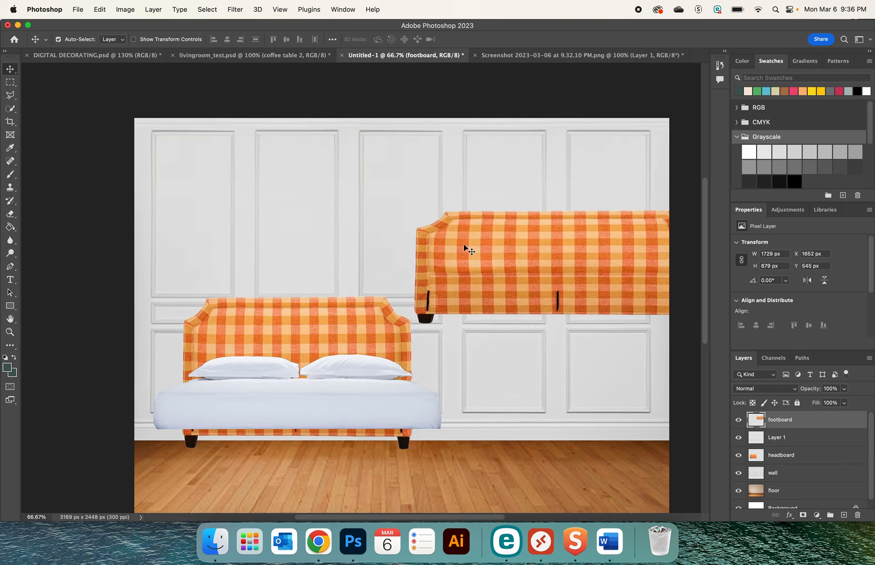
left_click(10, 95)
left_click(175, 387)
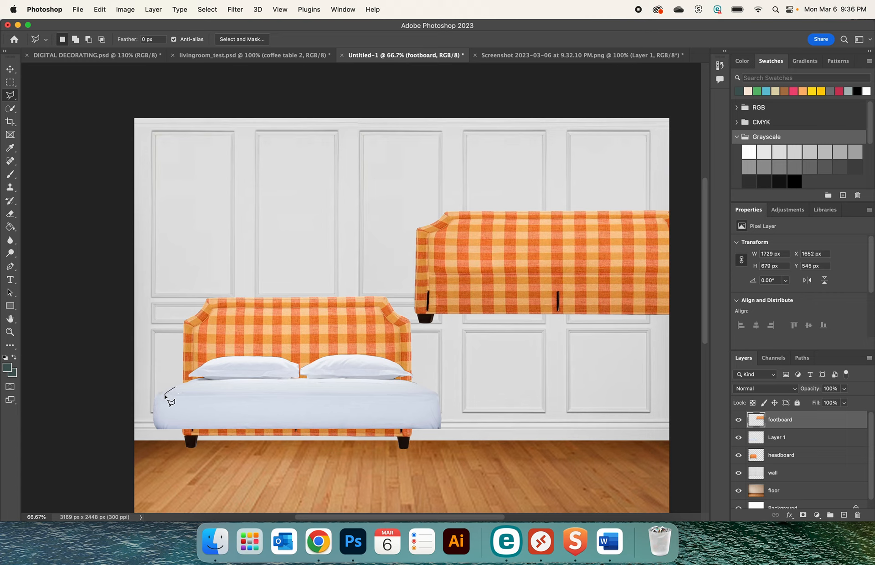
left_click(164, 396)
left_click(163, 441)
left_click(149, 438)
left_click(149, 388)
left_click(179, 383)
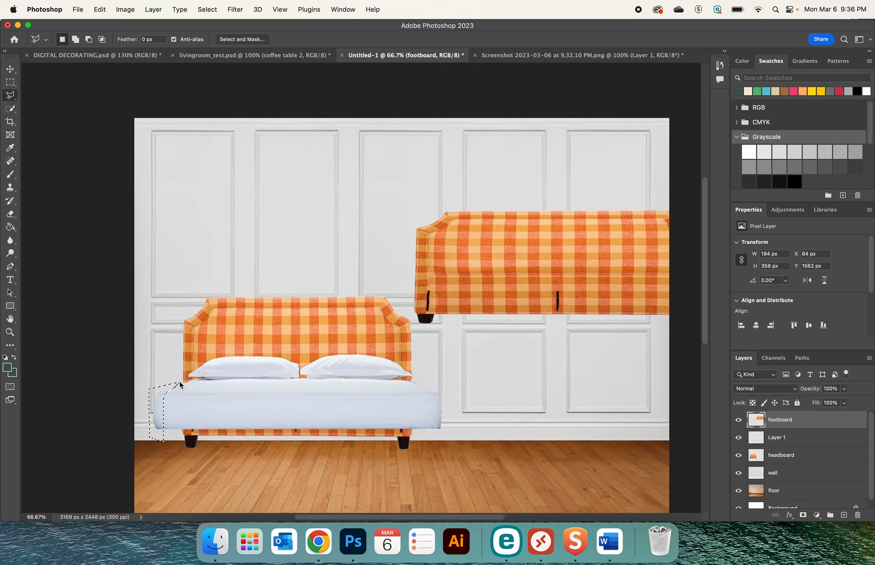
double_click(775, 437)
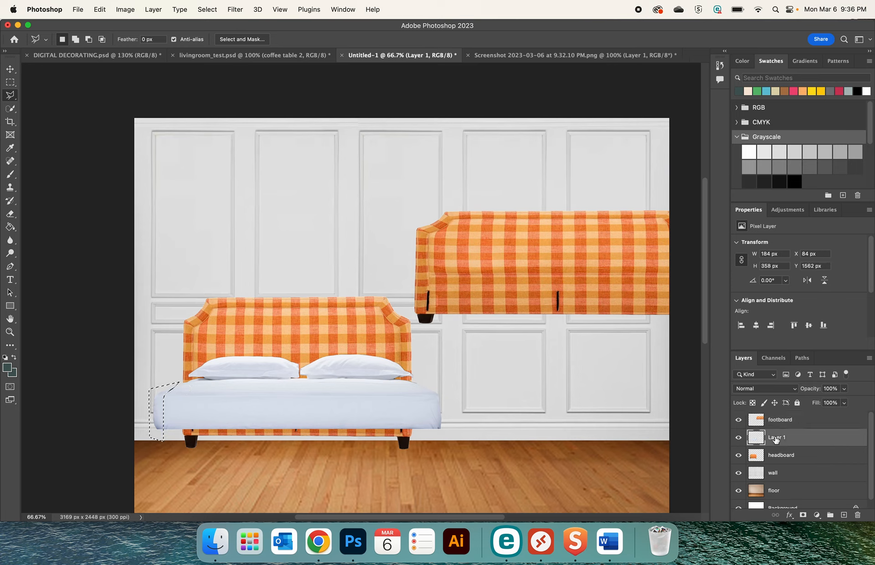
type("a")
type("mattress")
key("Return")
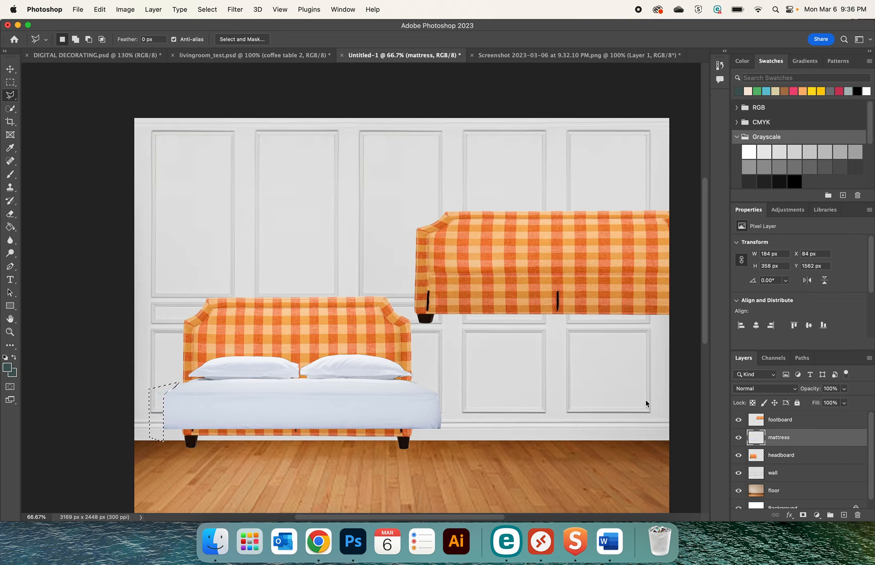
key("super+d")
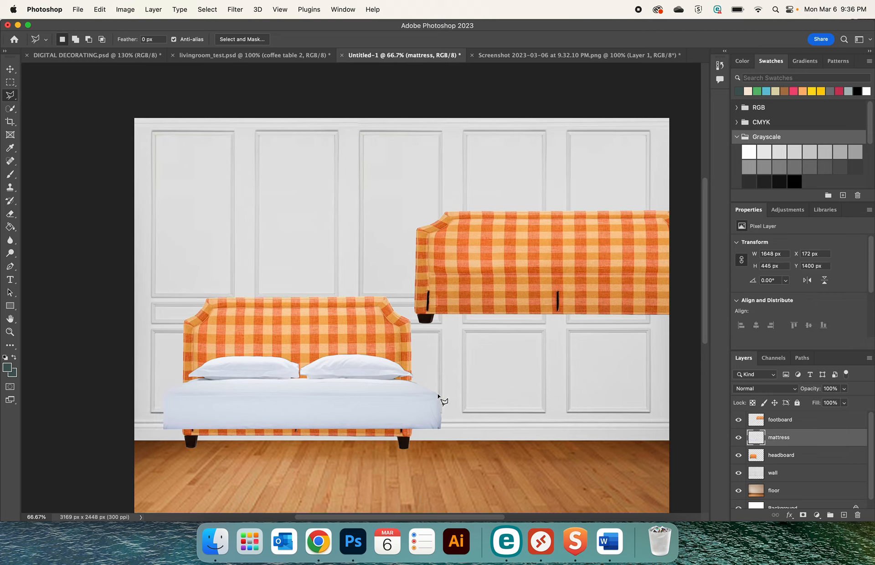
Trim off the mattress's right end with the Polygonal Lasso so the layer is about 1594 px wide, and deselect
left_click(417, 384)
left_click(432, 398)
left_click(433, 440)
left_click(449, 440)
left_click(449, 376)
double_click(425, 376)
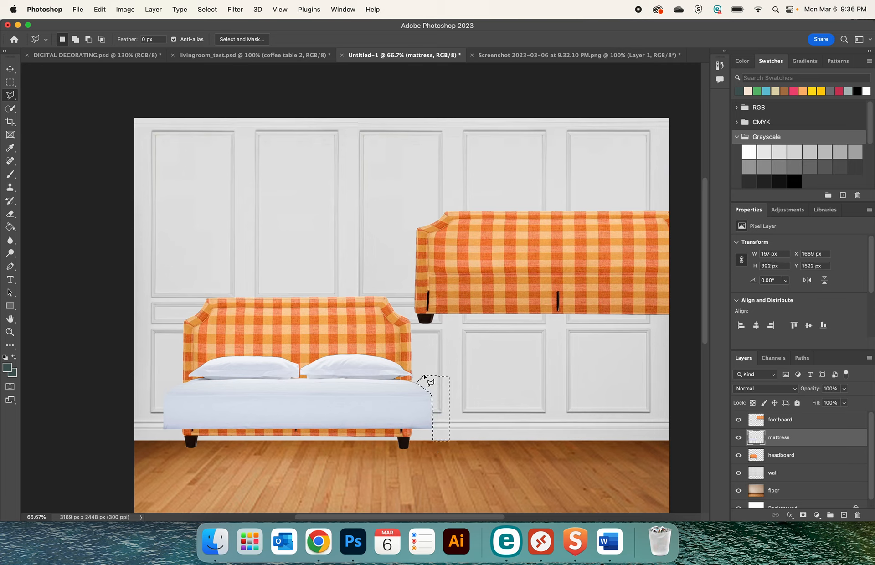
key("BackSpace")
key("super+d")
Move the footboard back over the mattress's front, to about X 105, Y 1610 px
left_click(10, 69)
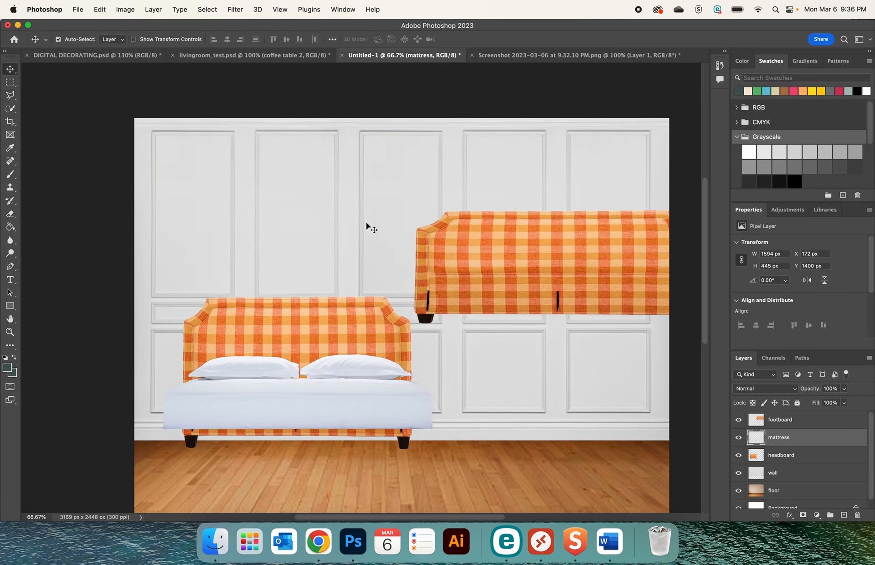
left_click_drag(479, 248, 218, 429)
key("Up")
key("Up")
key("Up")
key("Up")
key("Up")
key("Up")
key("Up")
key("Up")
key("Up")
key("Up")
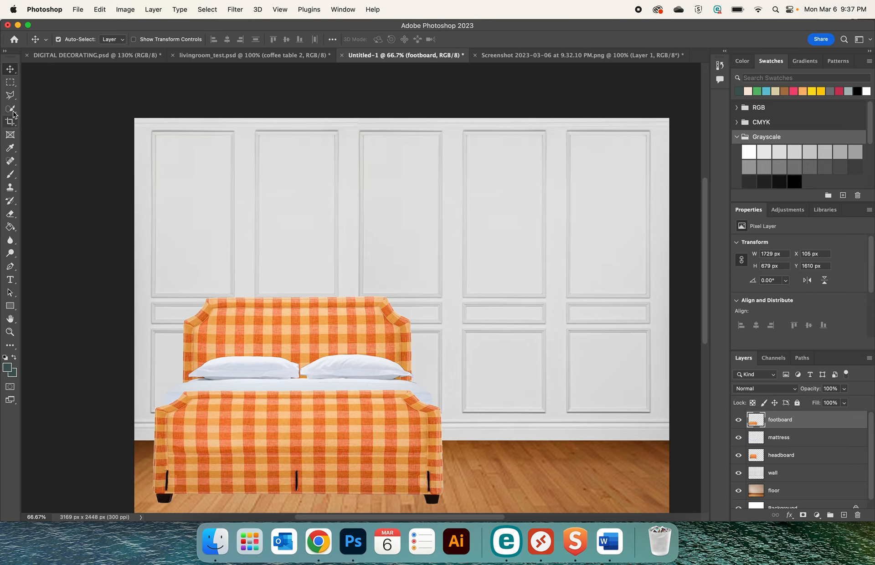
Heal away the black slit in the footboard's lower middle using the Spot Healing Brush at 86 px
left_click(10, 162)
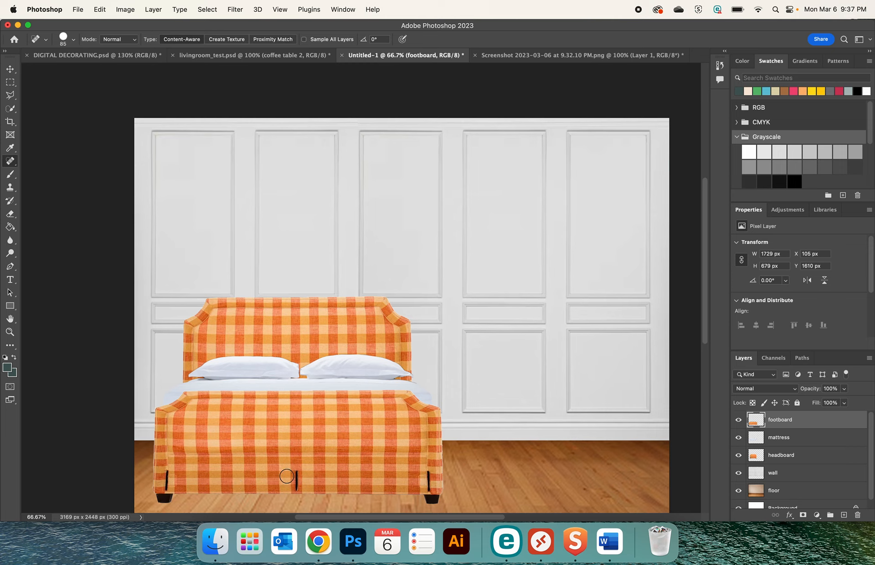
left_click(73, 40)
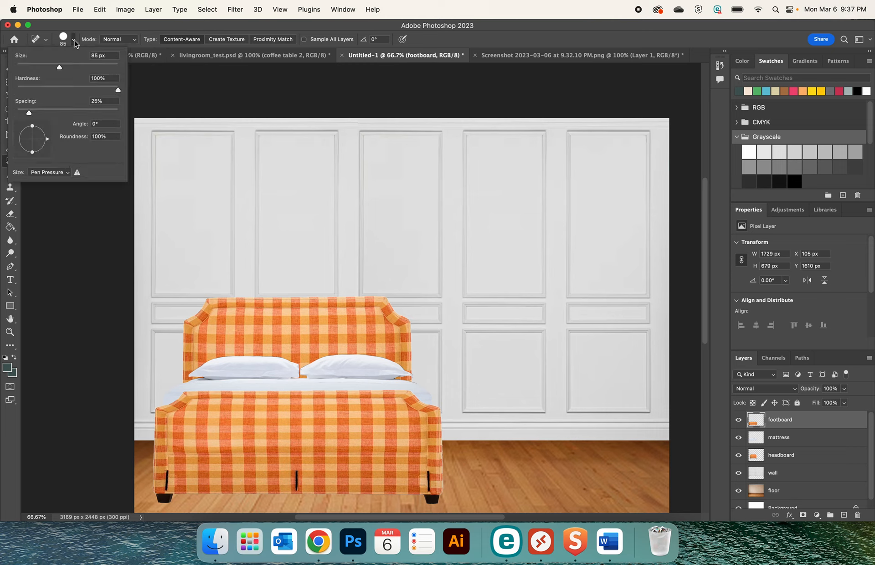
left_click_drag(69, 68, 73, 69)
left_click(296, 480)
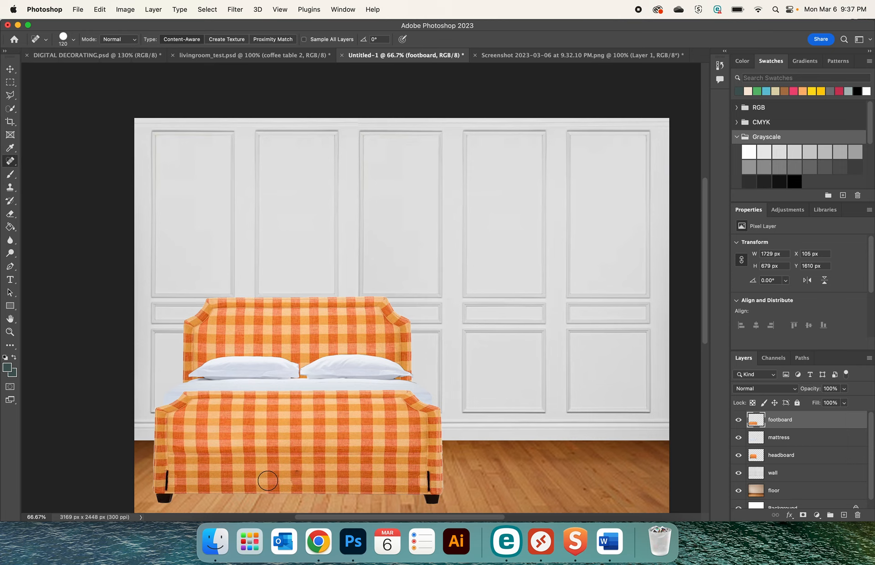
key("super+z")
left_click(297, 481)
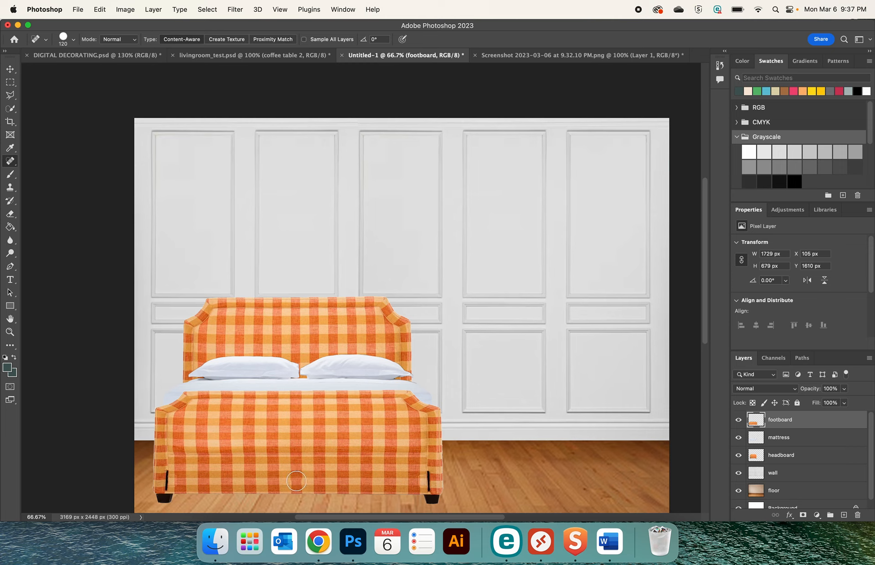
left_click(75, 43)
left_click_drag(65, 67, 60, 67)
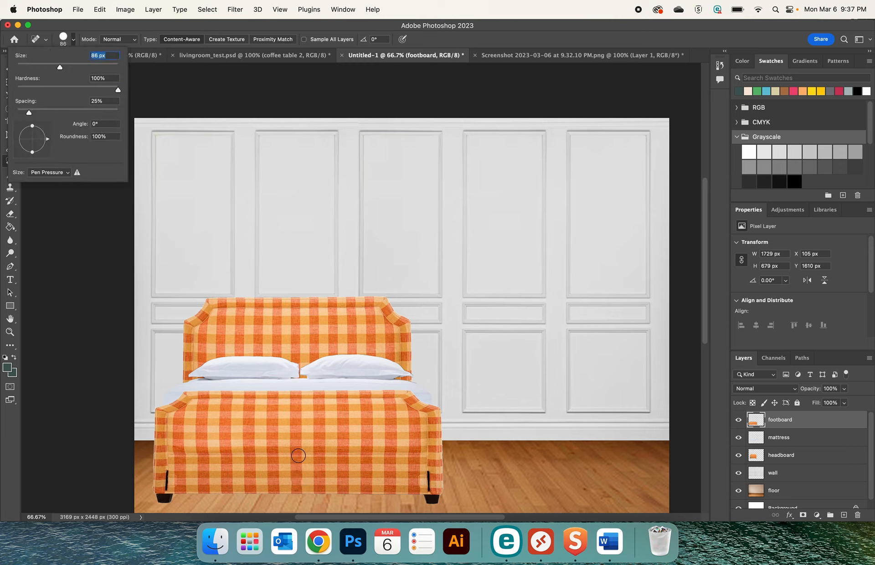
left_click(298, 480)
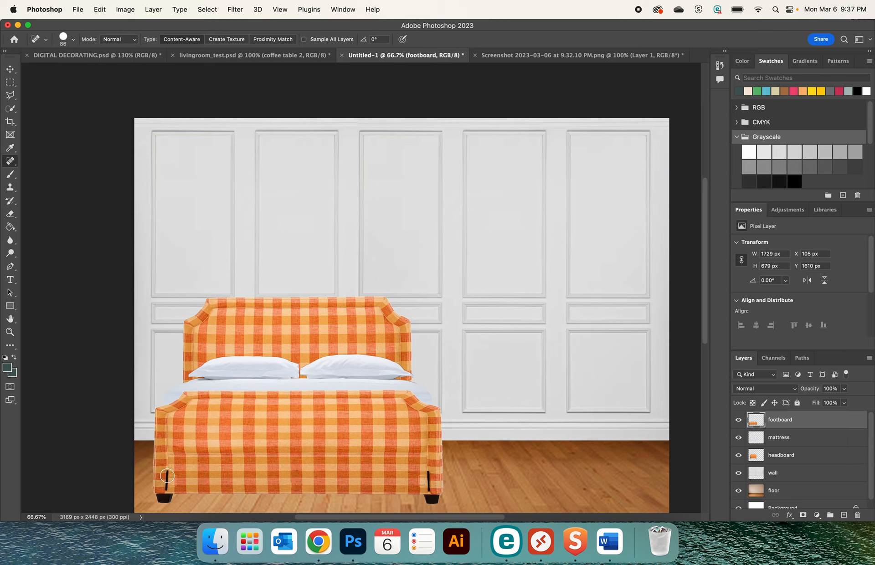
Try to heal the black slits at the footboard's two ends with the brush at 86 px and 54 px
left_click_drag(167, 472, 166, 486)
left_click_drag(429, 467, 428, 488)
left_click(73, 39)
left_click_drag(47, 67, 44, 67)
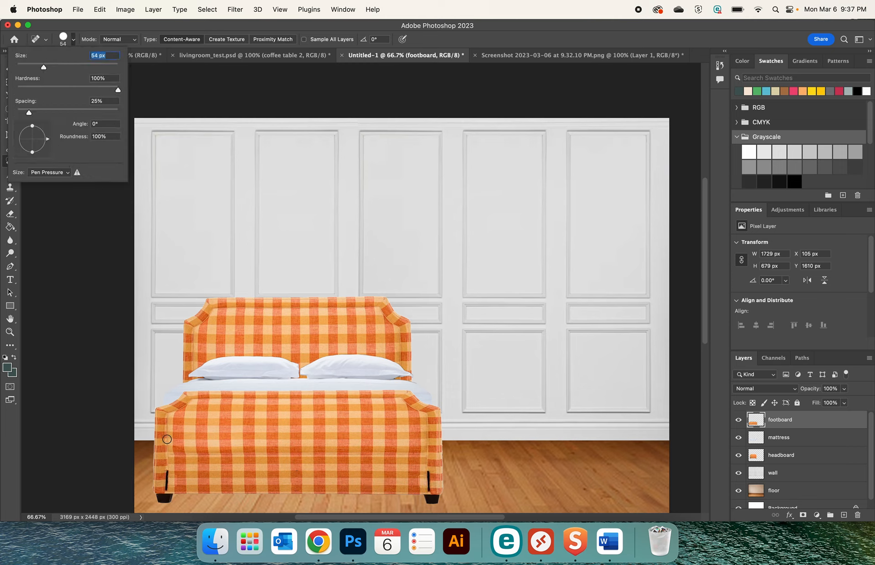
key("Return")
left_click_drag(167, 472, 167, 489)
key("super+z")
key("super+z")
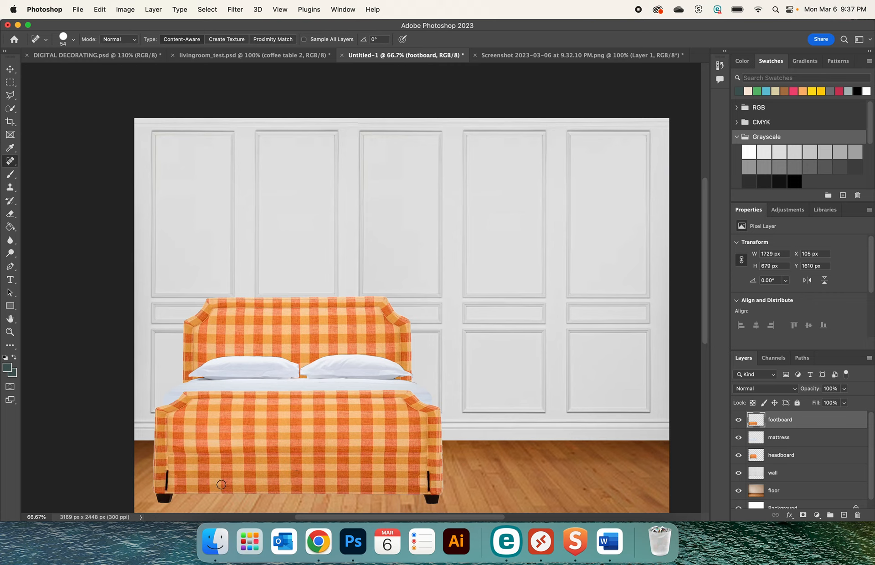
left_click_drag(428, 467, 429, 488)
key("super+z")
Set the Spot Healing Brush to 71 px and heal away the black slits at both ends of the footboard
left_click(73, 41)
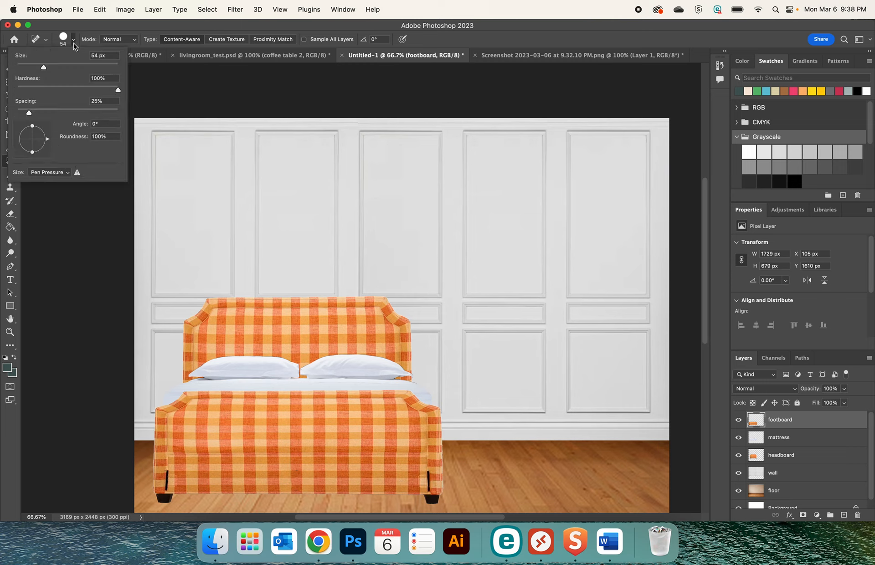
left_click(38, 67)
left_click(53, 68)
left_click(427, 475)
left_click_drag(426, 474, 427, 487)
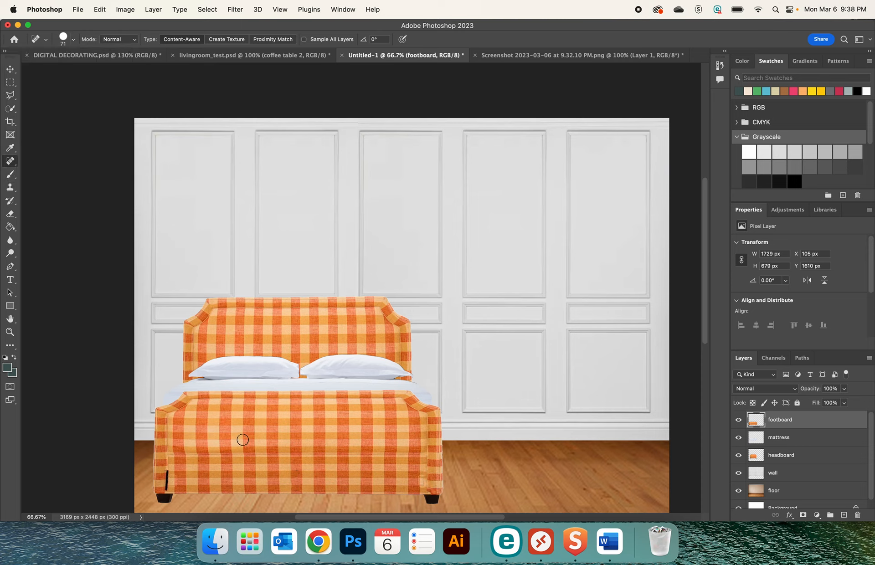
left_click_drag(166, 470, 166, 487)
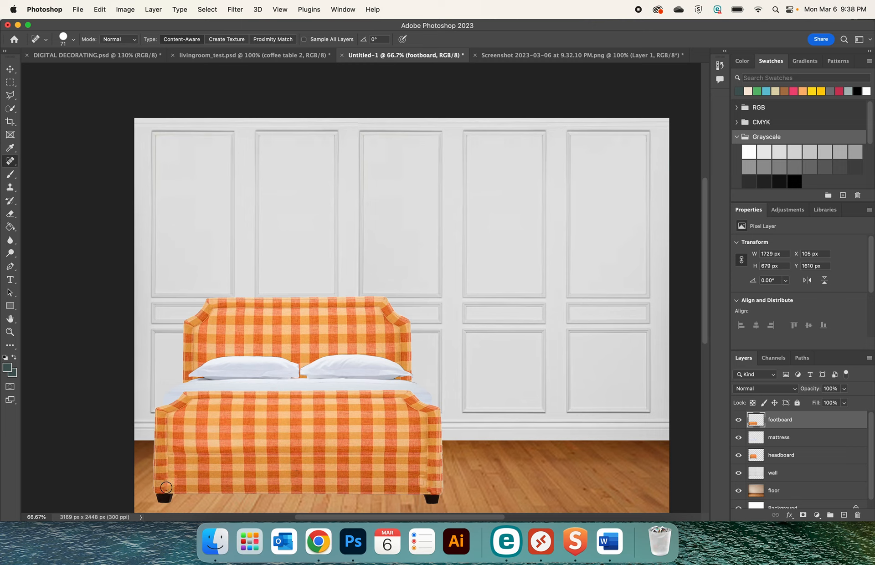
Try to touch up the healed area at the footboard's left end with a 54 px brush
left_click(73, 39)
left_click_drag(54, 67, 44, 67)
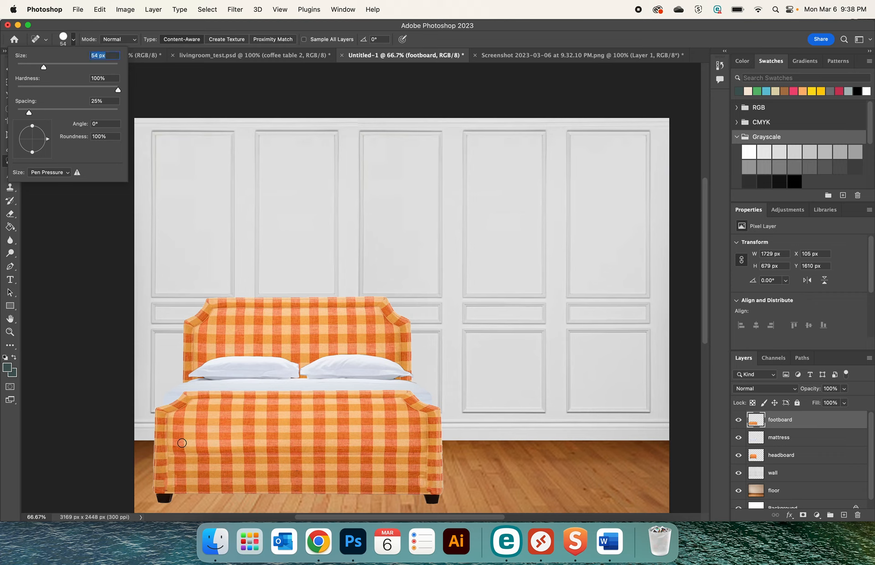
left_click(167, 482)
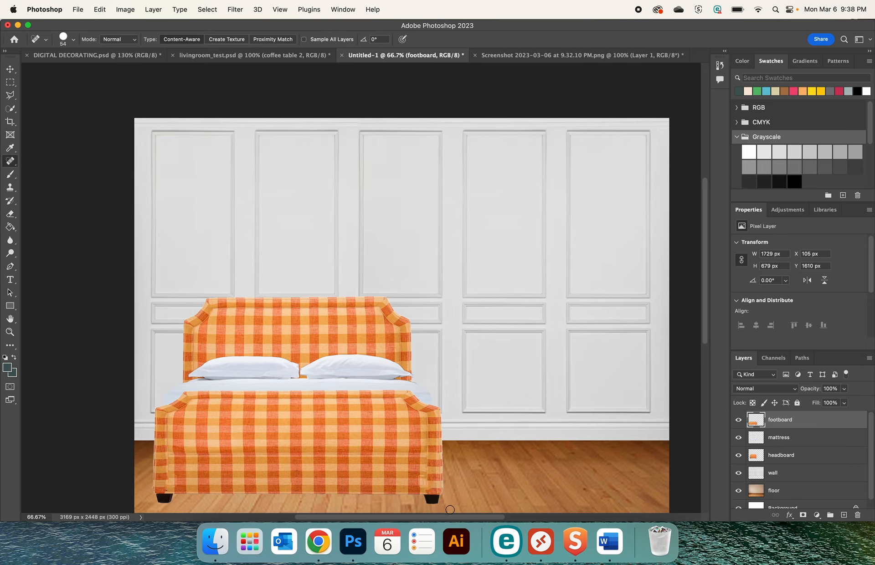
key("super+z")
Copy the window on Layer 4 of DIGITAL DECORATING.psd and paste it into the Untitled-1 document
left_click(10, 69)
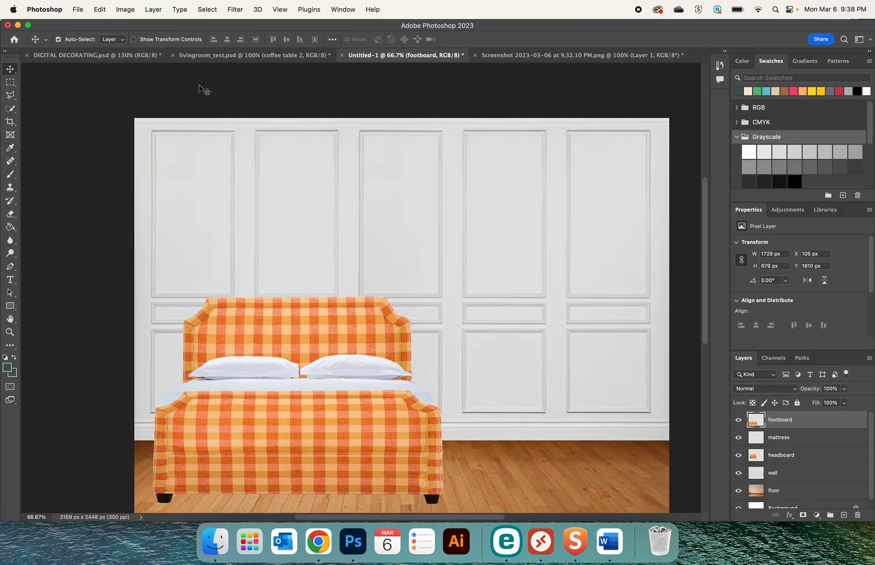
left_click(111, 57)
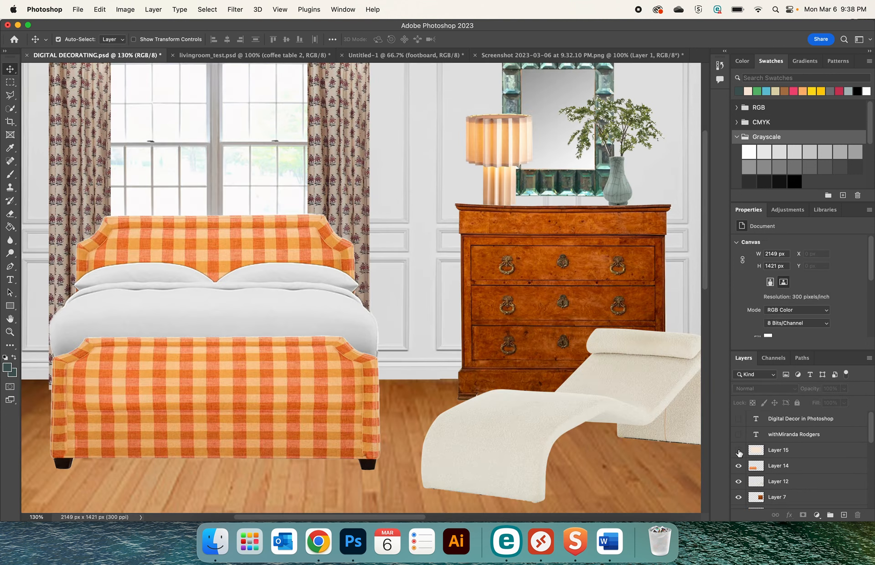
left_click(289, 161)
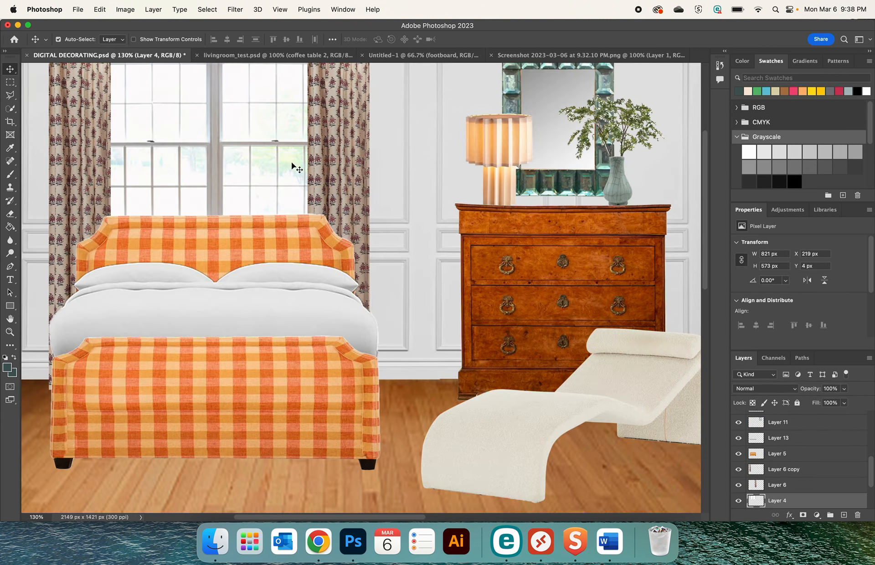
left_click(754, 502, "super")
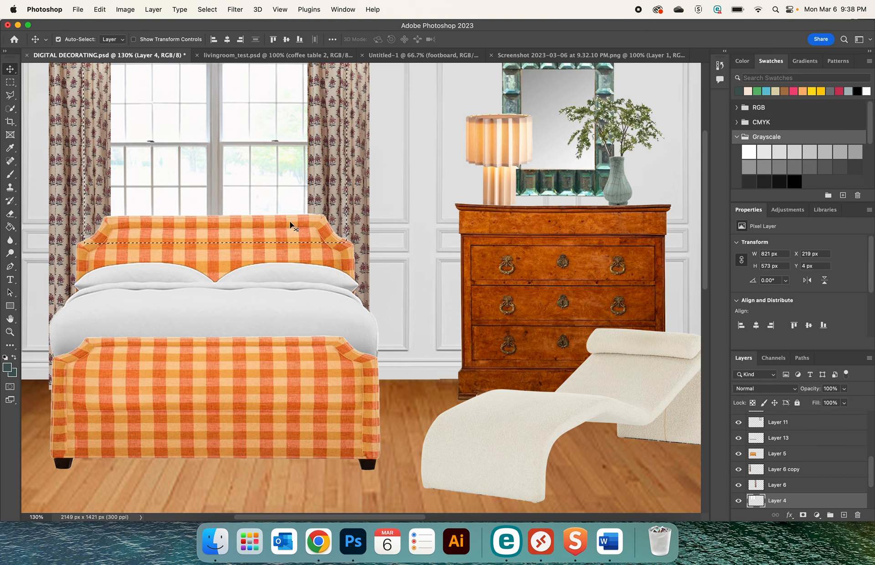
left_click(417, 57)
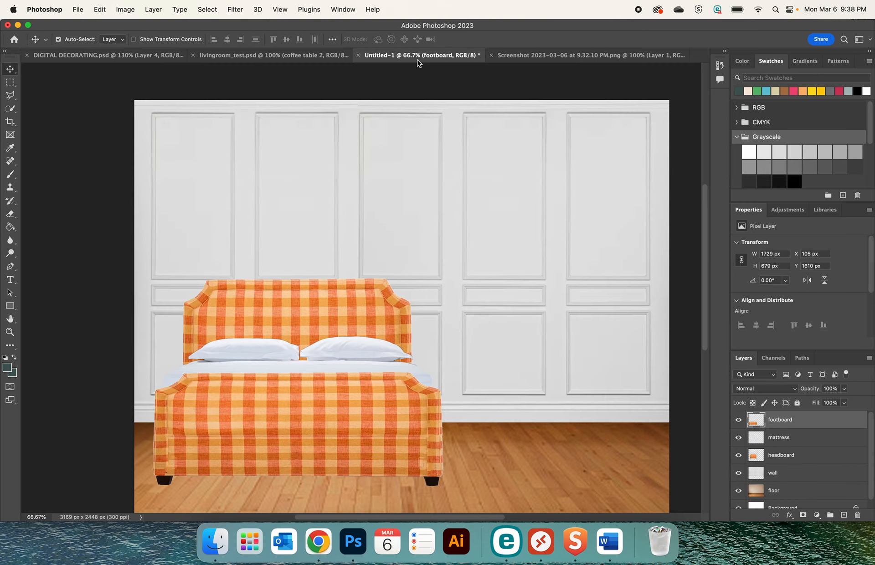
key("super+v")
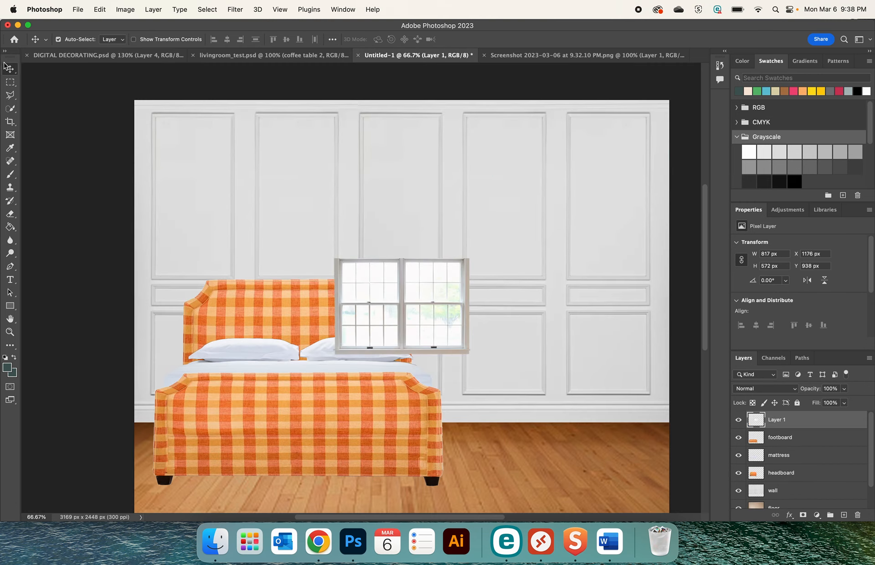
Move the pasted window above the bed and scale it up to about 1637 x 1146 px
mouse_move(429, 311)
left_mouse_down()
mouse_move(262, 144)
mouse_move(281, 151)
mouse_move(276, 172)
mouse_move(439, 316)
left_mouse_up()
key("super+t")
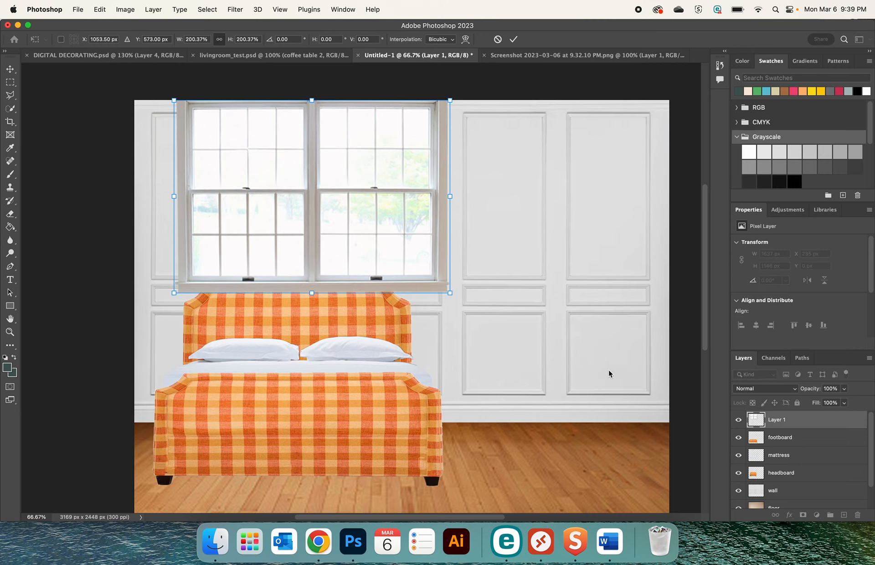
key("Return")
Place the pasted window's layer directly below the headboard layer and rename it window
left_click_drag(783, 423, 782, 474)
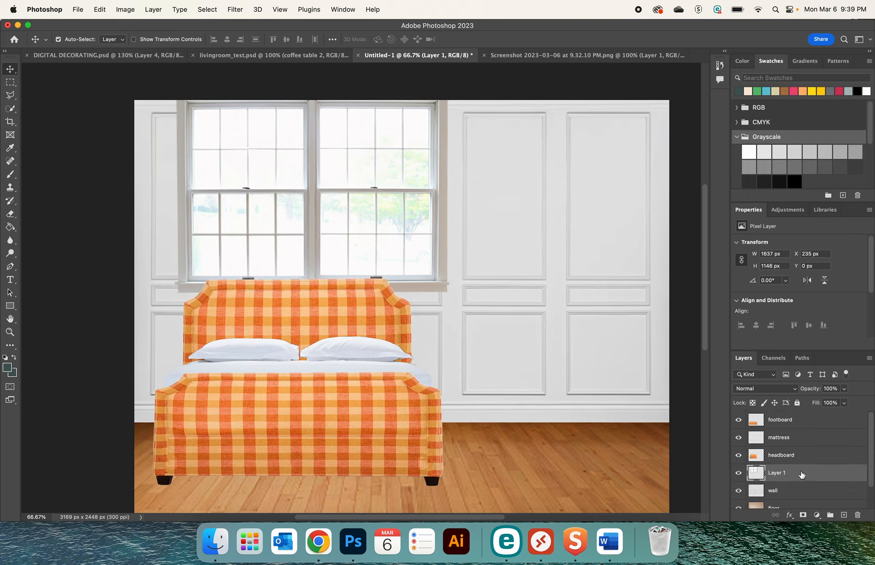
left_click(781, 455)
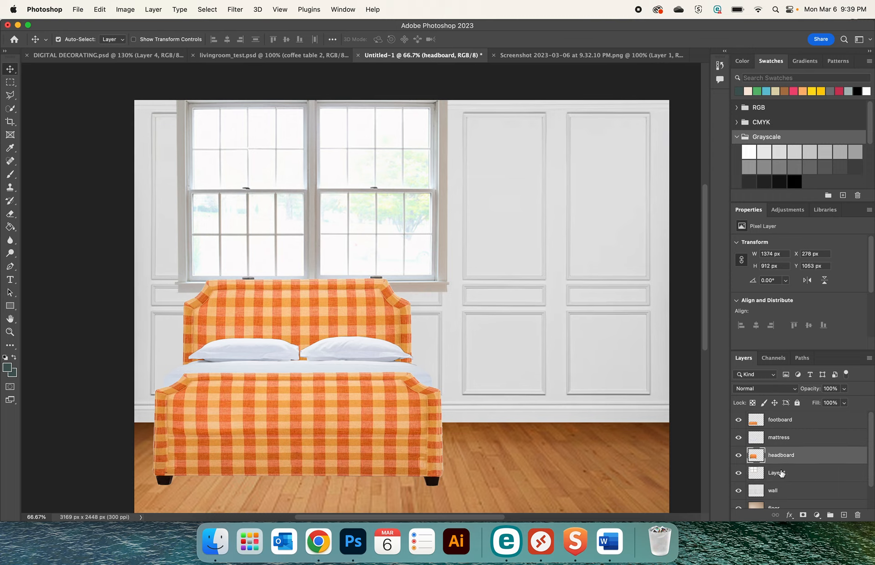
double_click(781, 472)
type("w")
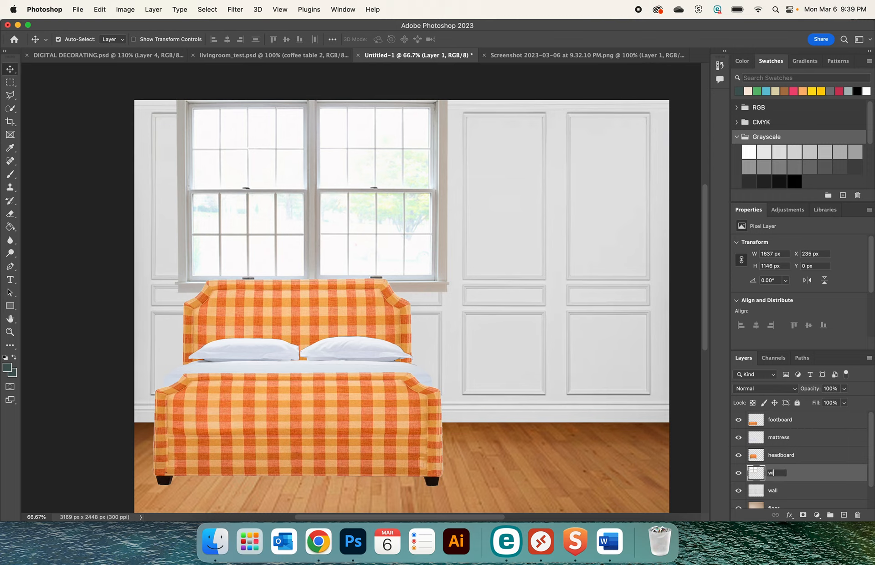
type("indow")
key("Return")
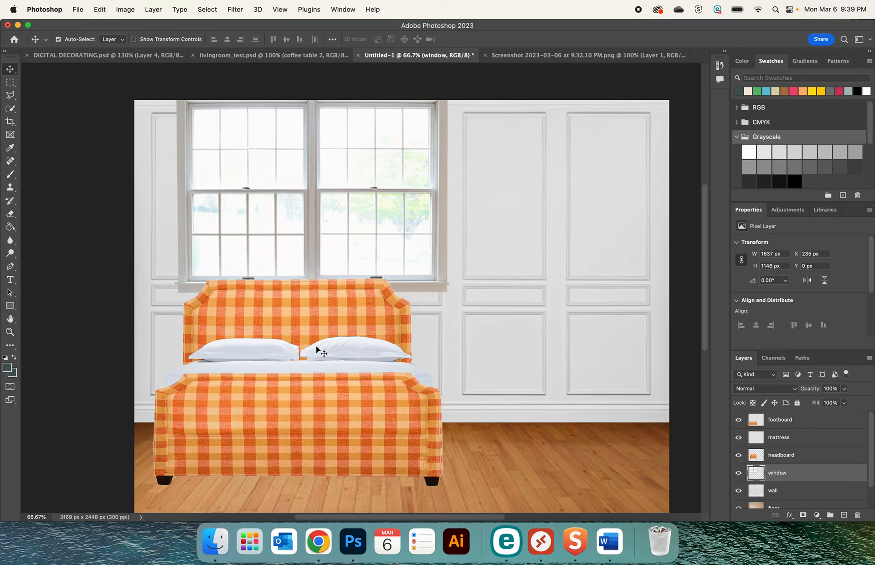
Shift the window slightly left behind the bed and enlarge it by 108.43%, to about 1775 x 1243 px
left_click_drag(307, 236, 290, 240)
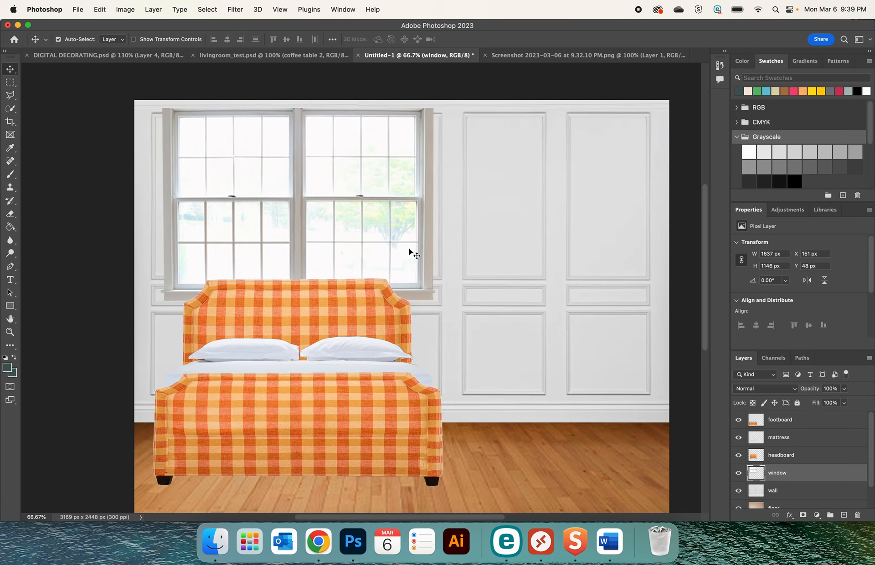
mouse_move(408, 248)
left_mouse_down()
mouse_move(409, 262)
mouse_move(407, 248)
left_mouse_up()
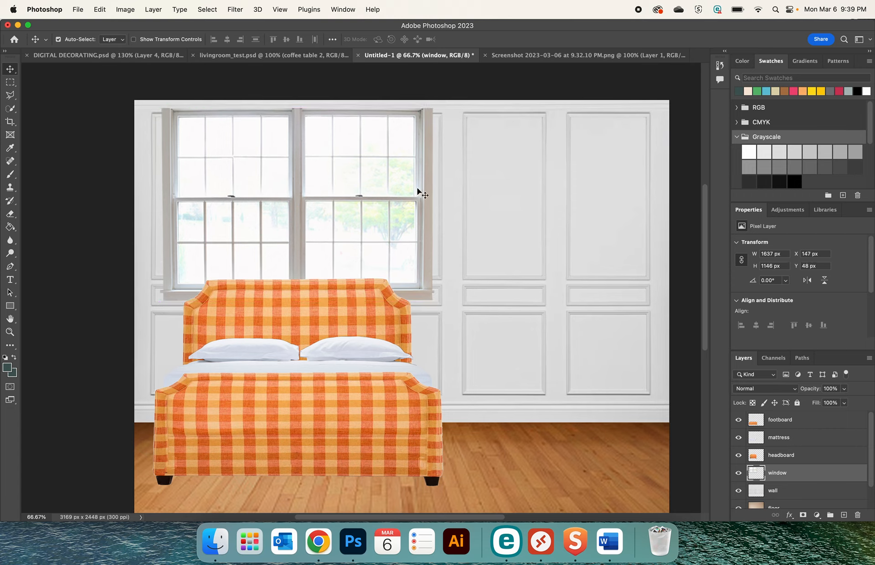
key("cmd+t")
left_click_drag(433, 109, 449, 105)
left_click_drag(160, 100, 148, 93)
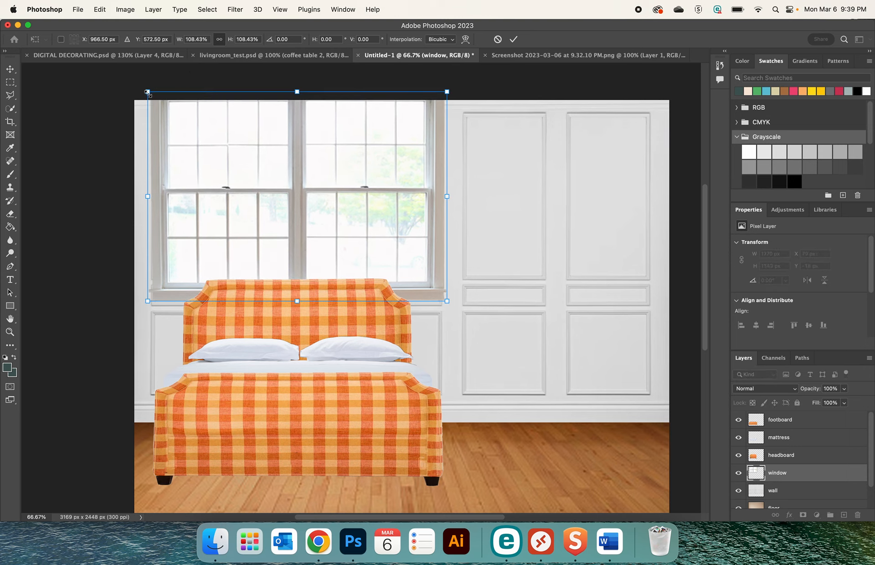
Nudge the enlarged window down and slightly left to about X 71, Y -16 px, centering it behind the bed
key("Down")
key("Down")
key("Down")
key("Down")
key("Down")
key("Down")
key("Down")
key("Down")
key("Down")
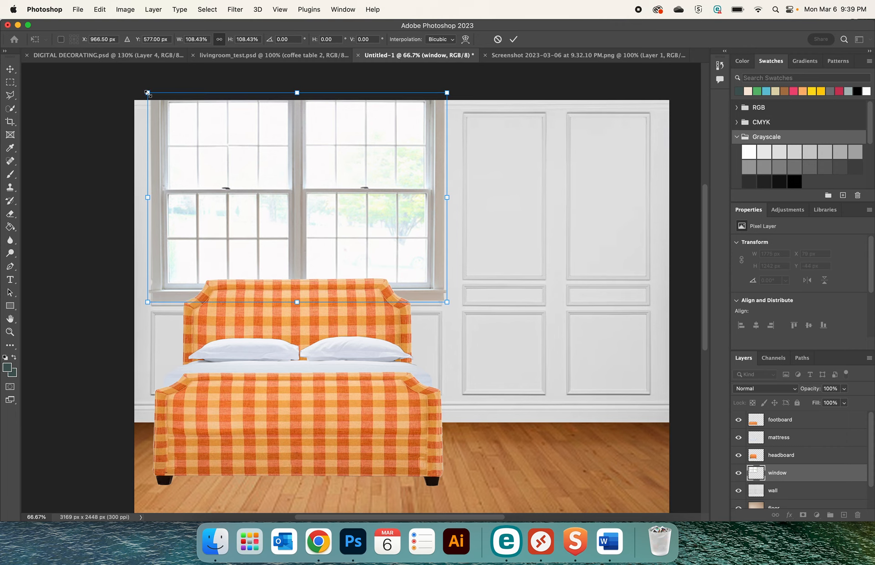
key("Down")
key("Down")
key("Down")
key("Down")
key("Down")
key("Down")
key("Down")
key("Down")
key("Down")
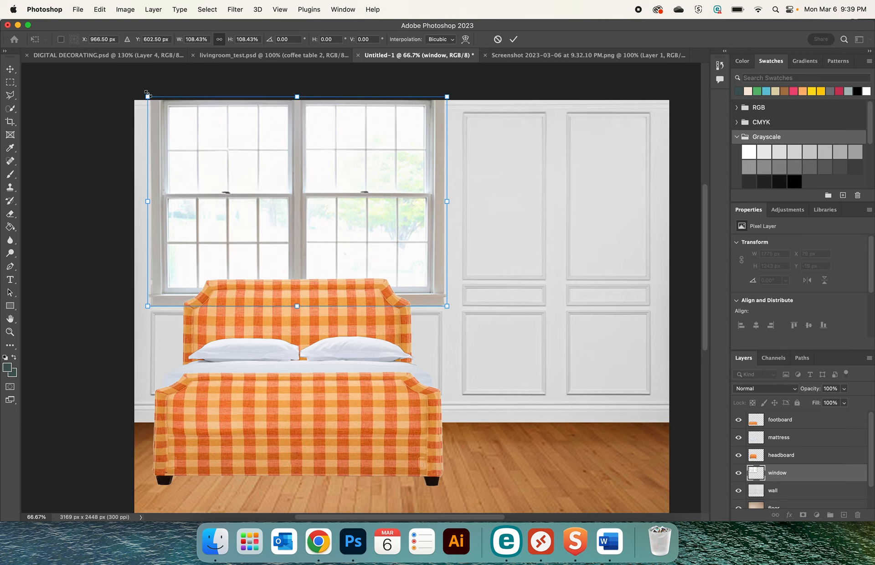
key("Return")
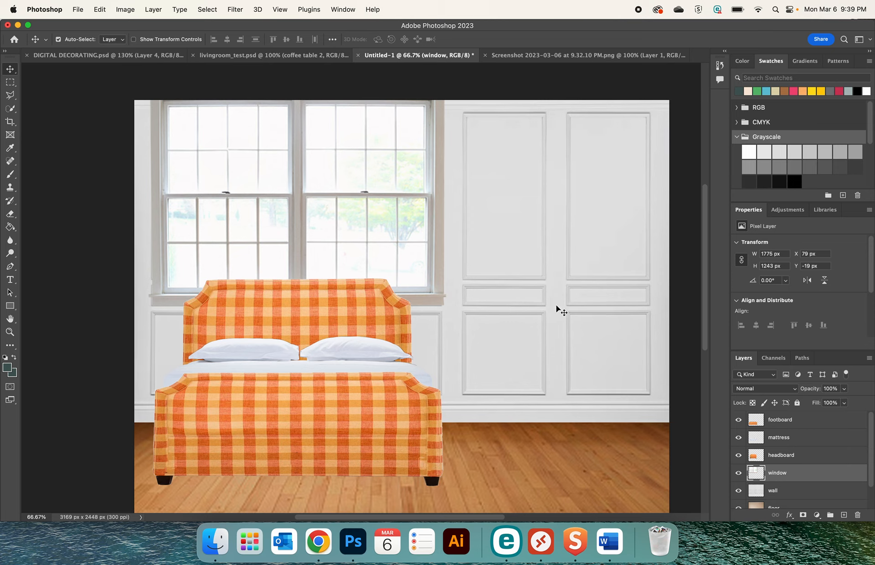
key("Down")
key("Down")
key("Down")
key("Down")
key("Down")
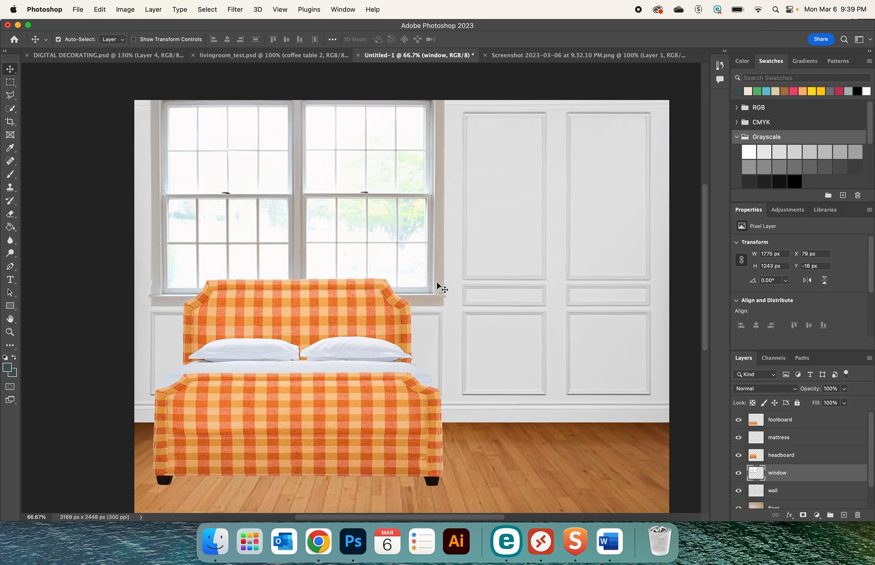
key("Up")
key("Up")
key("Left")
key("Left")
key("Left")
key("Left")
key("Left")
key("Left")
key("Left")
key("Left")
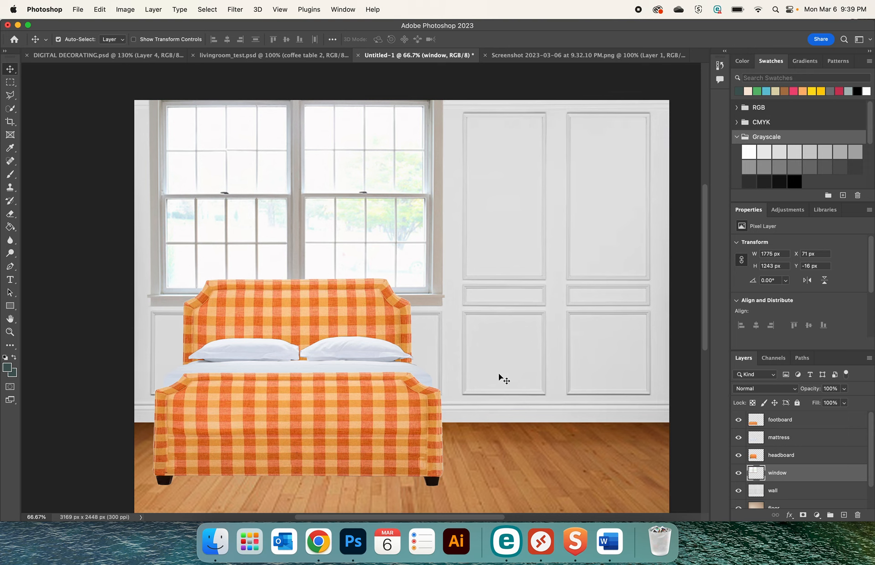
Switch to Chrome and copy the Arnica Bhotah Floral Curtain room photo from the Pottery Barn product page
left_click(318, 541)
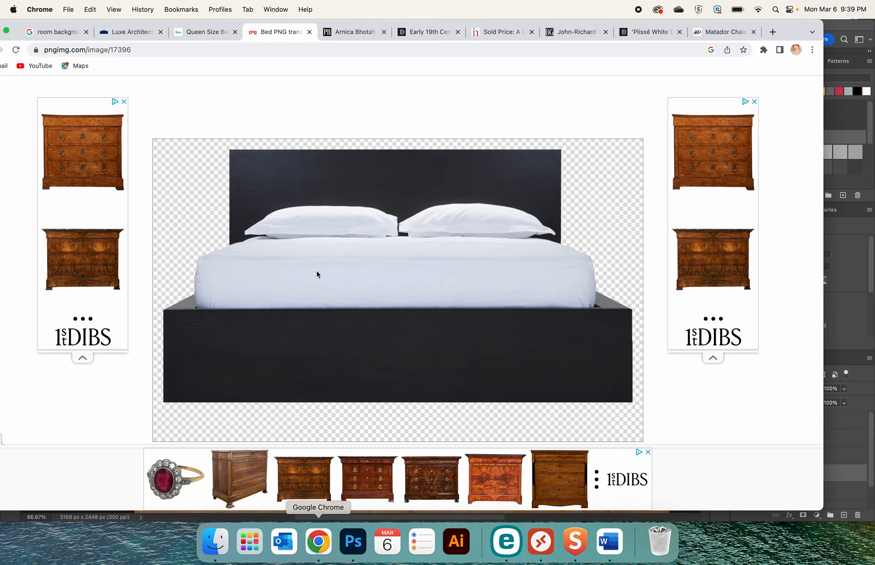
left_click(347, 32)
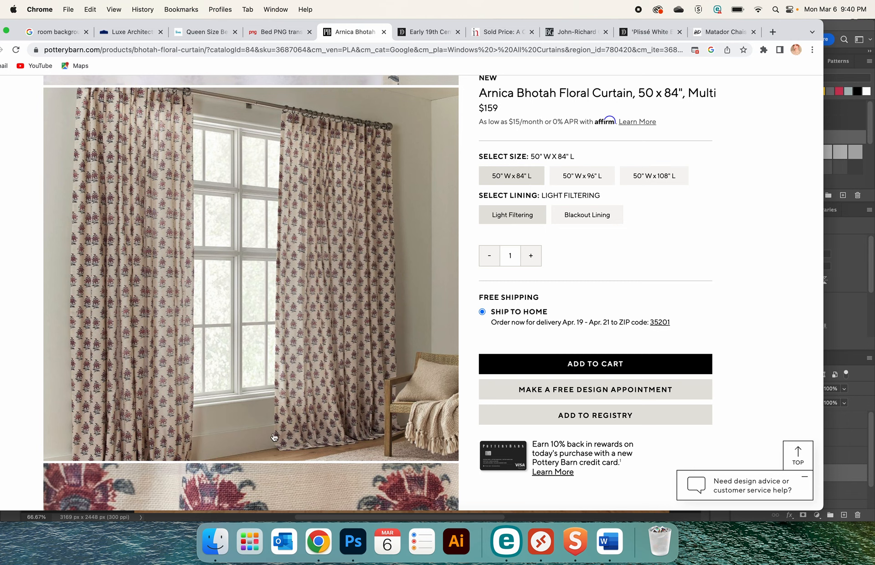
left_click(320, 543)
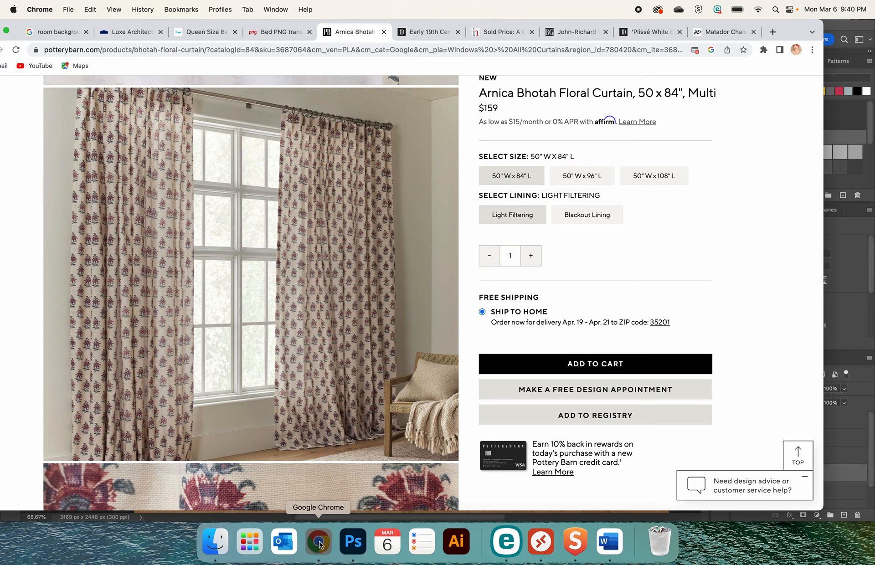
left_click(353, 542)
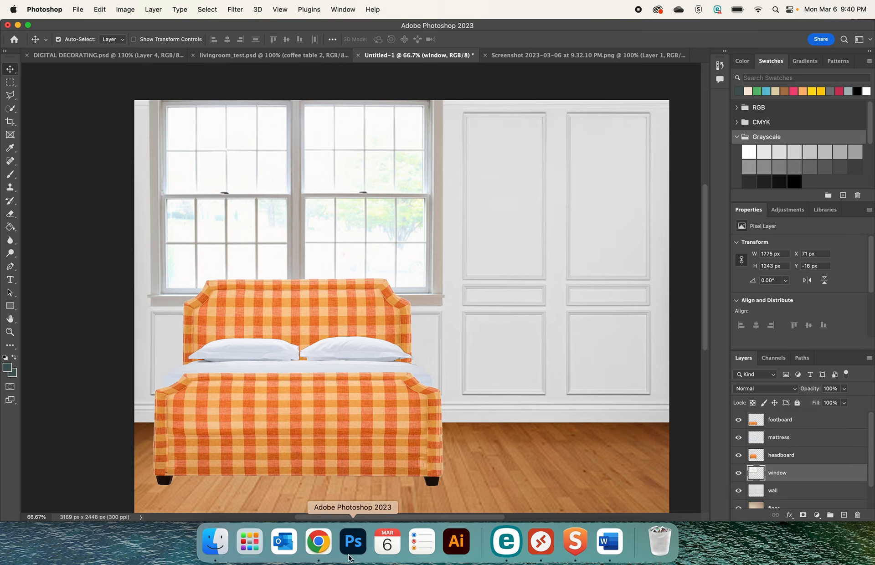
left_click(324, 538)
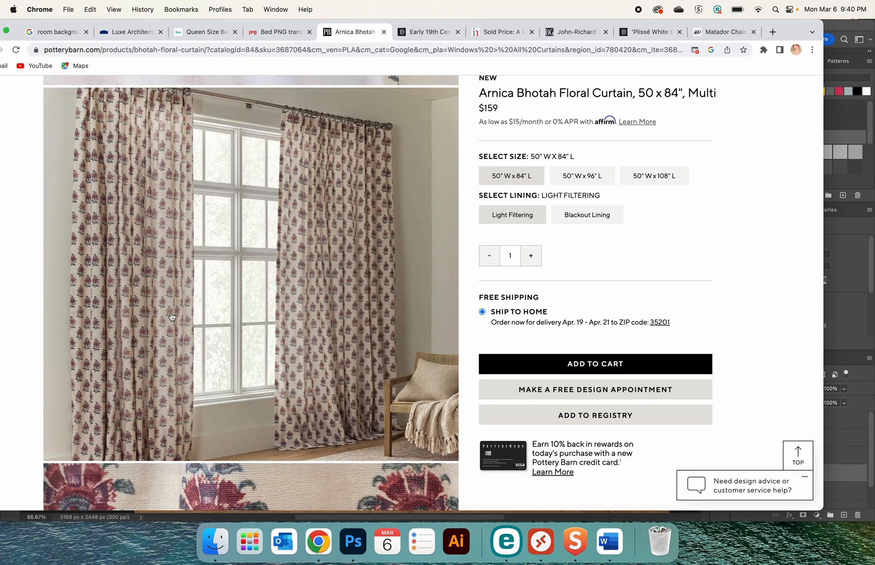
right_click(146, 312)
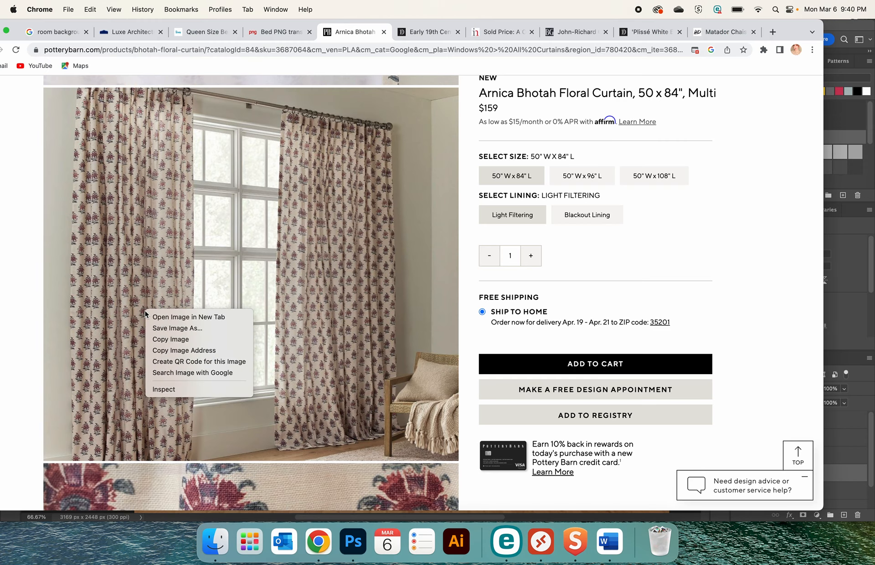
left_click(170, 339)
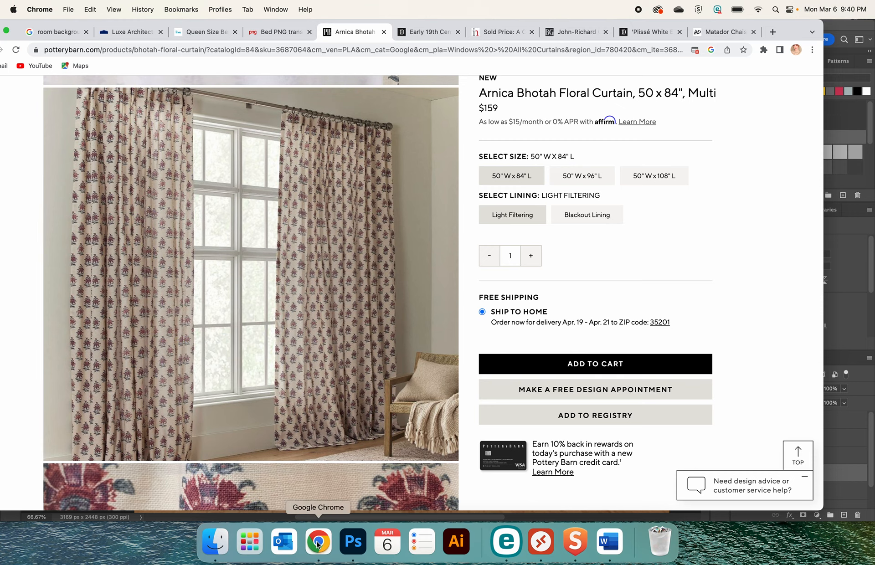
Paste the curtain photo into the Photoshop room collage, shift it right to about X 1377, Y 655 px, and place its layer above footboard
left_click(352, 541)
key("super+v")
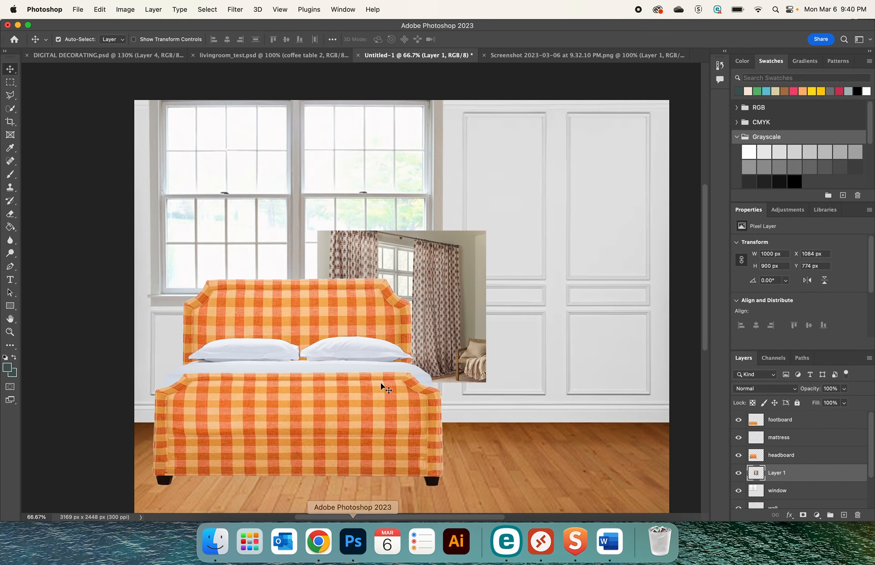
left_click_drag(456, 333, 505, 313)
left_click_drag(760, 472, 759, 413)
Enlarge the curtain photo proportionally to about 2144 x 1929 px
key("super+t")
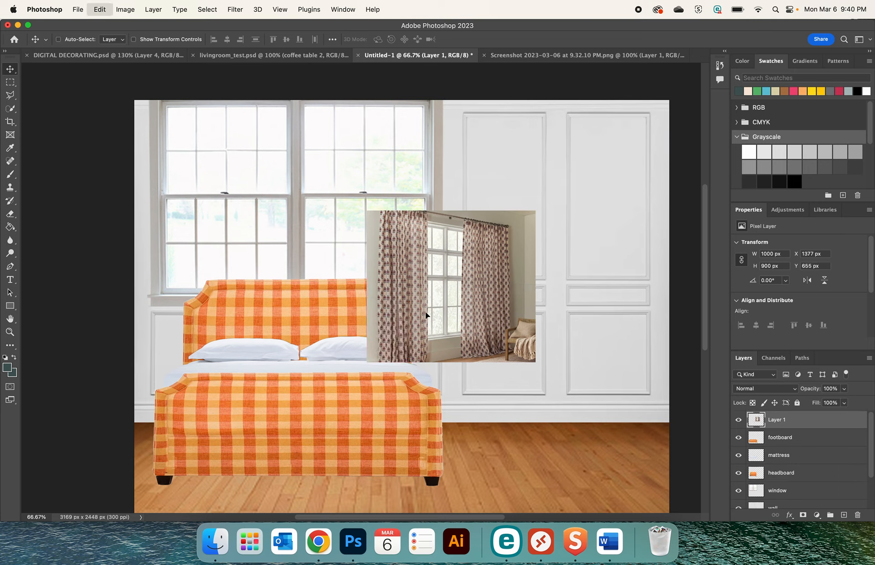
left_click_drag(367, 211, 267, 120)
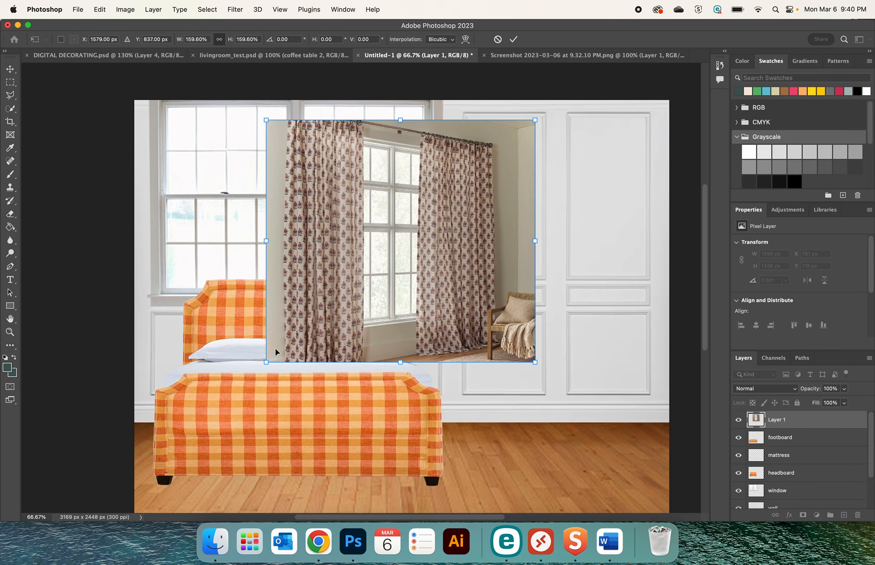
left_click_drag(266, 361, 232, 448)
key("Return")
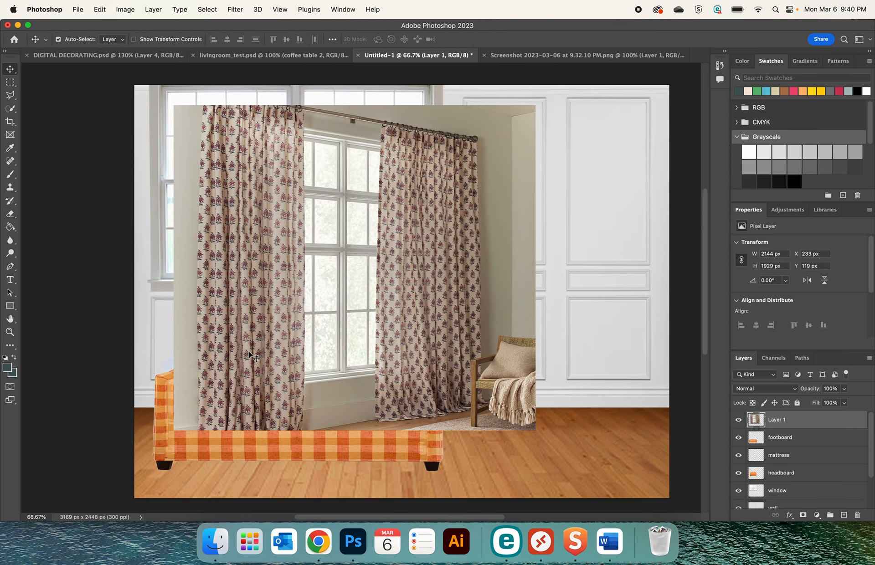
Cut a rectangular strip about 294 x 1864 px from the photo's left curtain, delete the remaining photo and paste the strip back
left_click(10, 82)
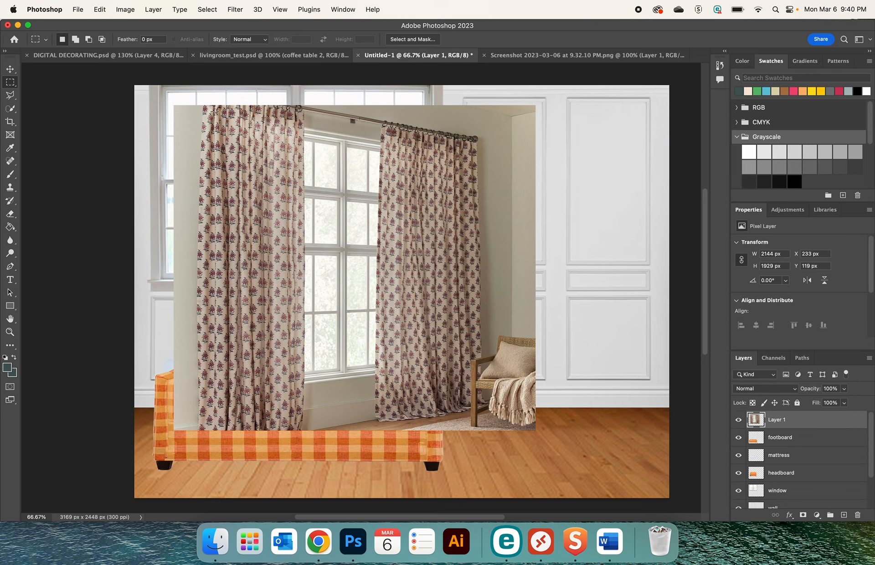
left_click_drag(215, 110, 263, 425)
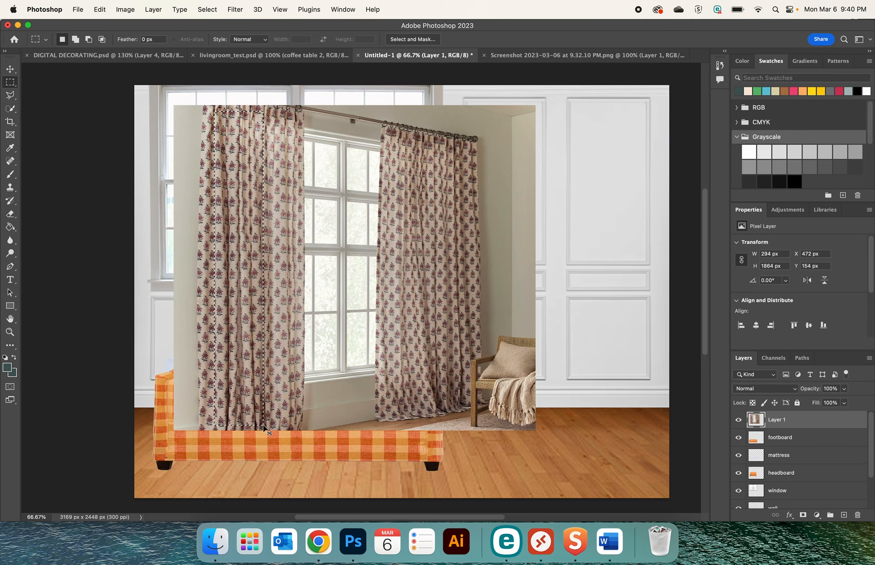
key("super+x")
key("BackSpace")
key("super+v")
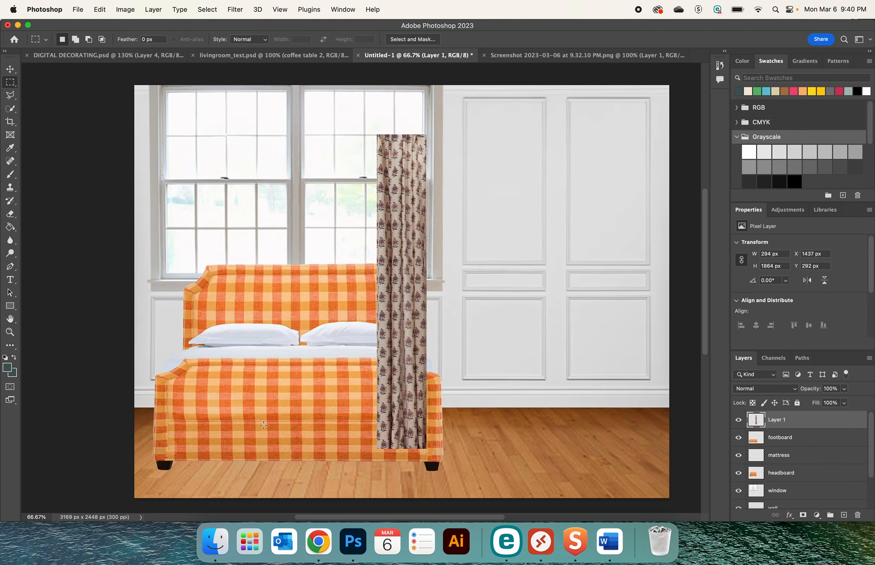
Move the curtain strip to the window's left side at about X 25, Y -131 px, and place its layer directly below headboard
left_click(10, 69)
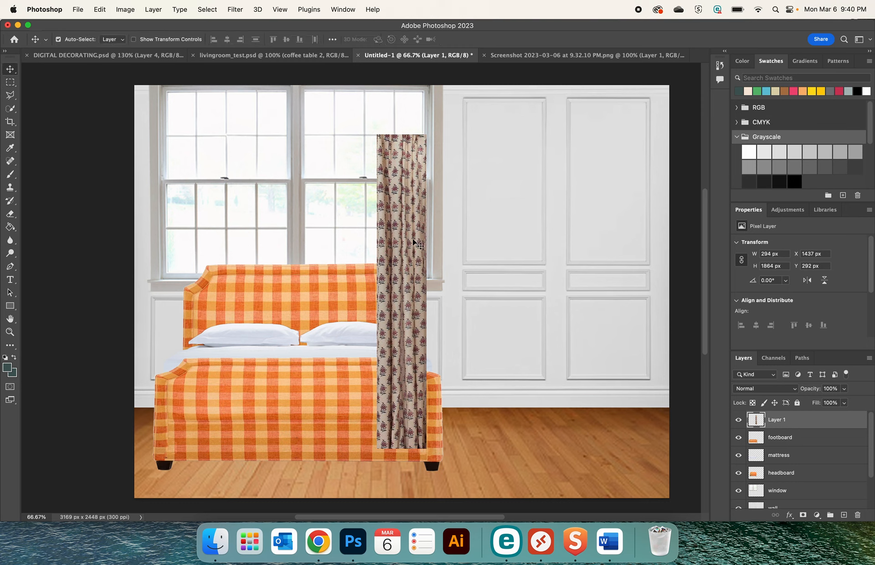
left_click_drag(414, 242, 175, 168)
left_click_drag(802, 421, 798, 475)
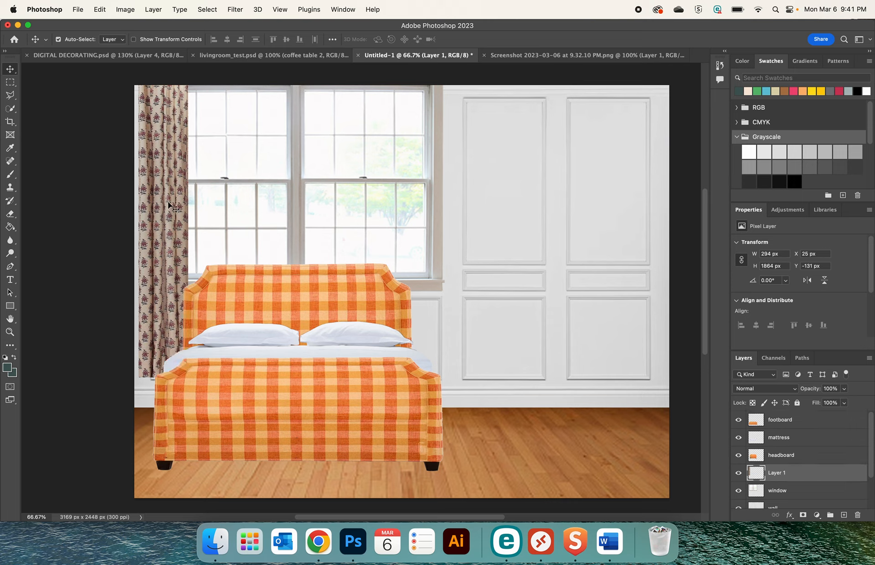
Scale the curtain to 117.01%, align it with the canvas's left edge at about Y -231 px, and widen it to about 433 px
key("super+t")
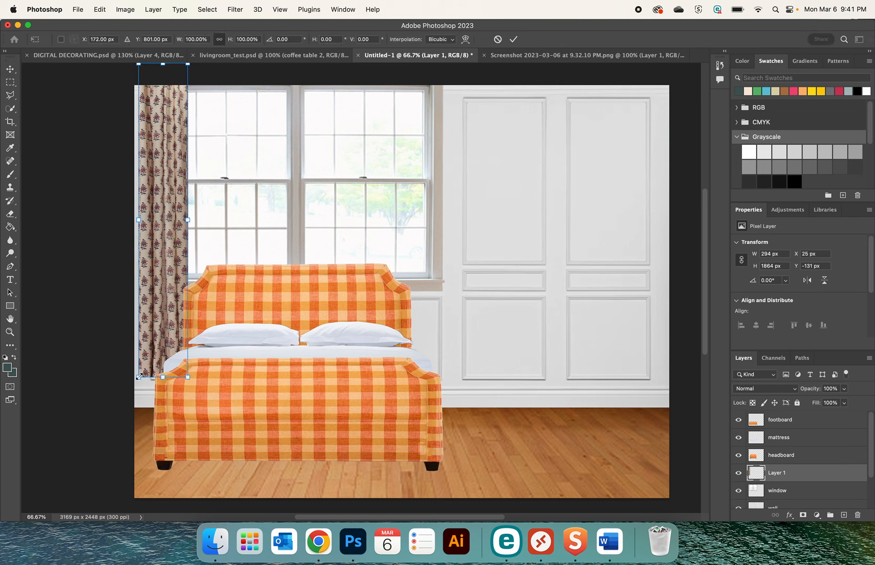
left_click_drag(138, 377, 132, 430)
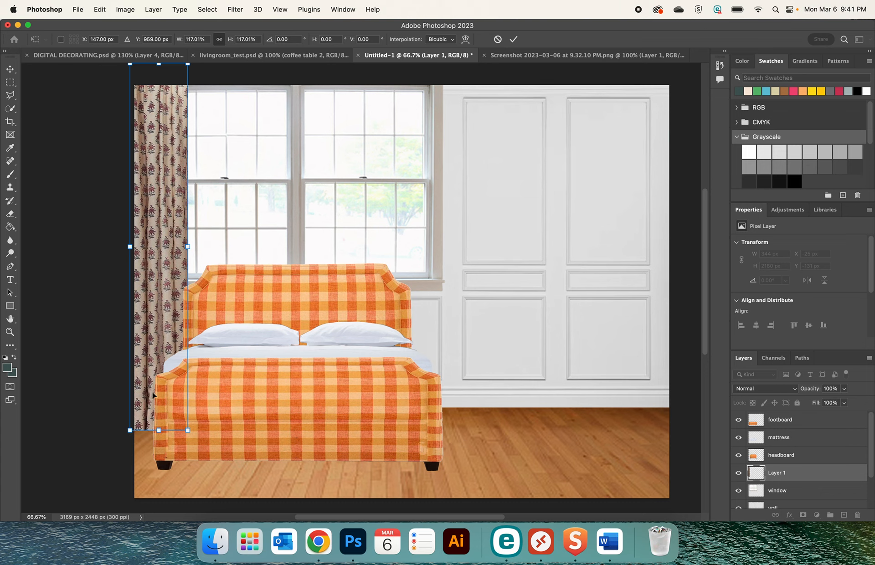
left_click_drag(152, 392, 160, 336)
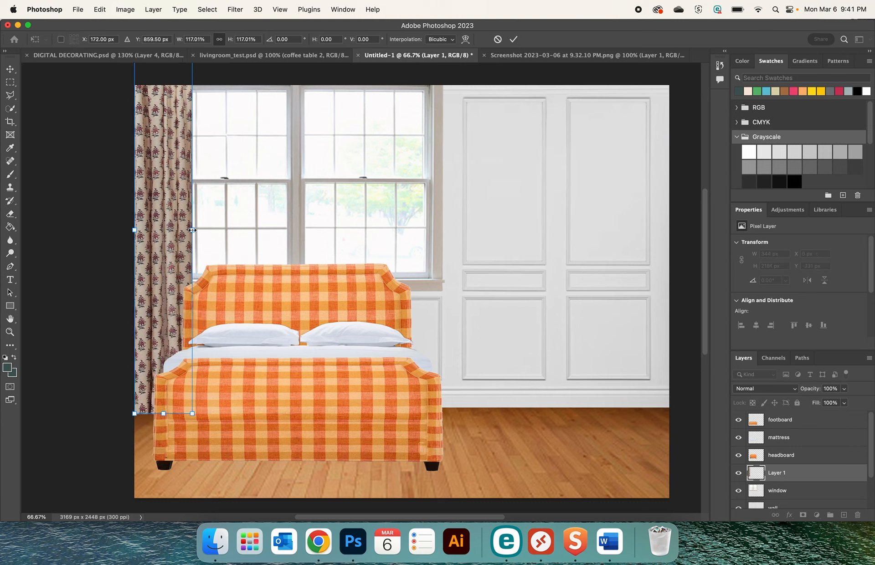
left_click_drag(192, 230, 207, 236)
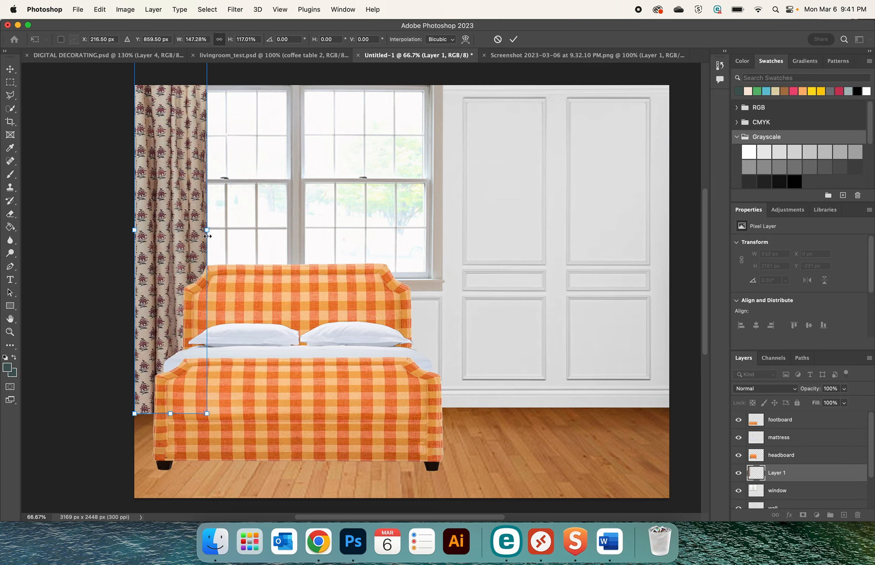
key("Return")
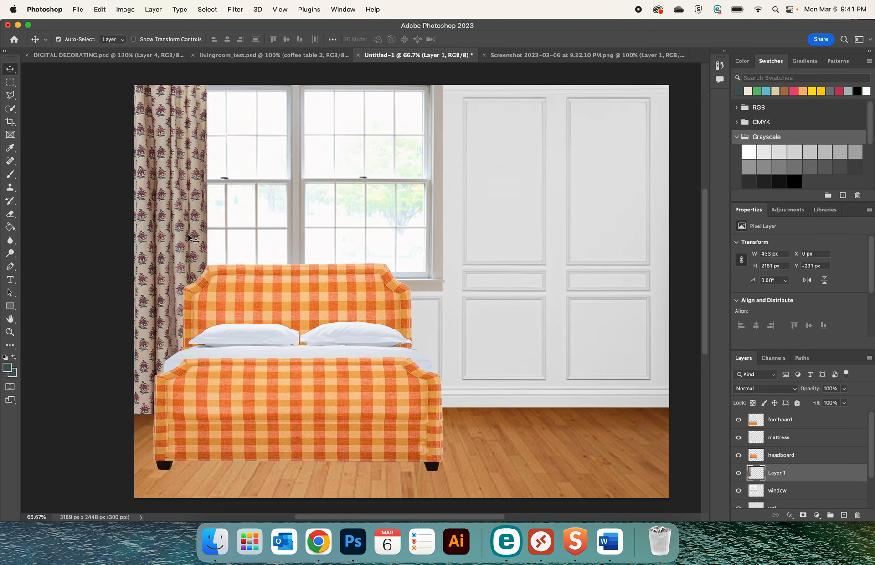
Duplicate the curtain onto the window's right side and nudge the copy to about X 1478, Y -216 px
left_click_drag(189, 237, 425, 197)
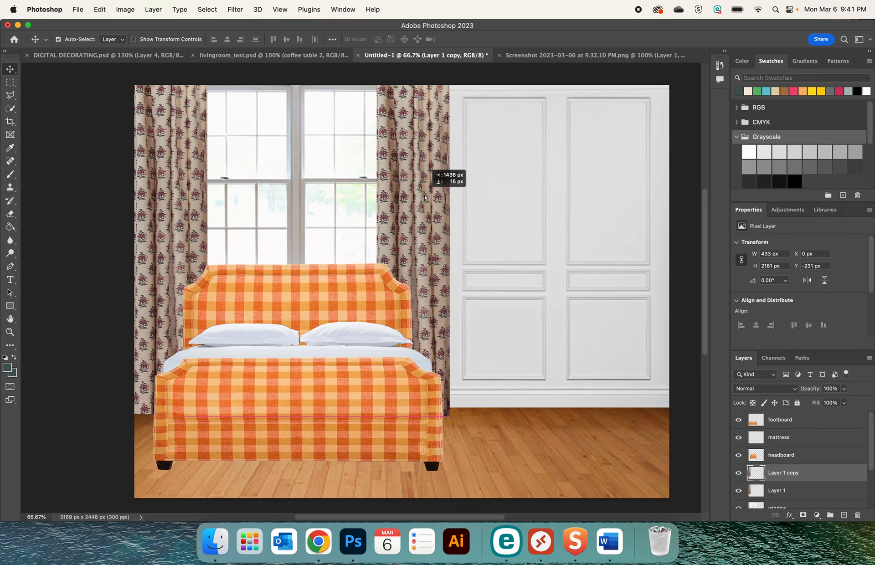
left_click_drag(424, 197, 430, 198)
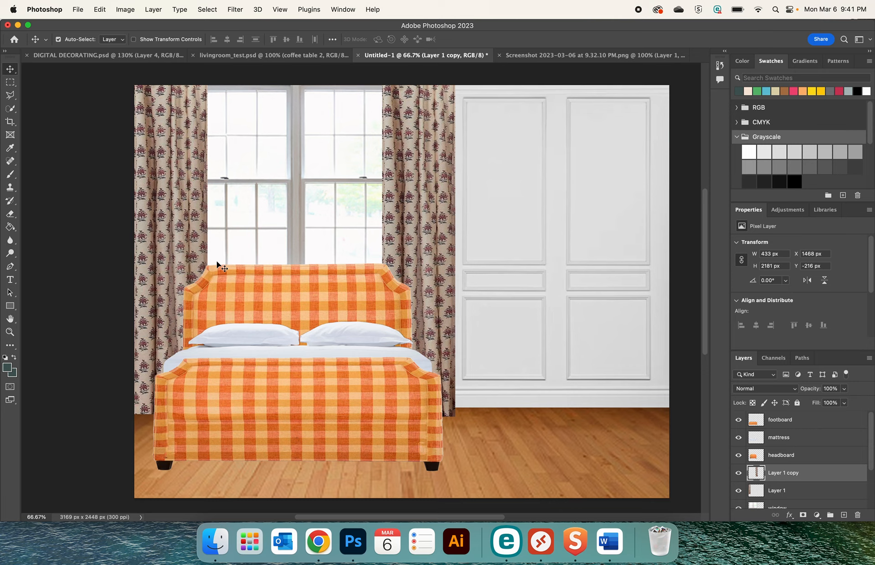
key("Right")
key("Right")
key("Right")
key("Right")
key("Right")
key("Right")
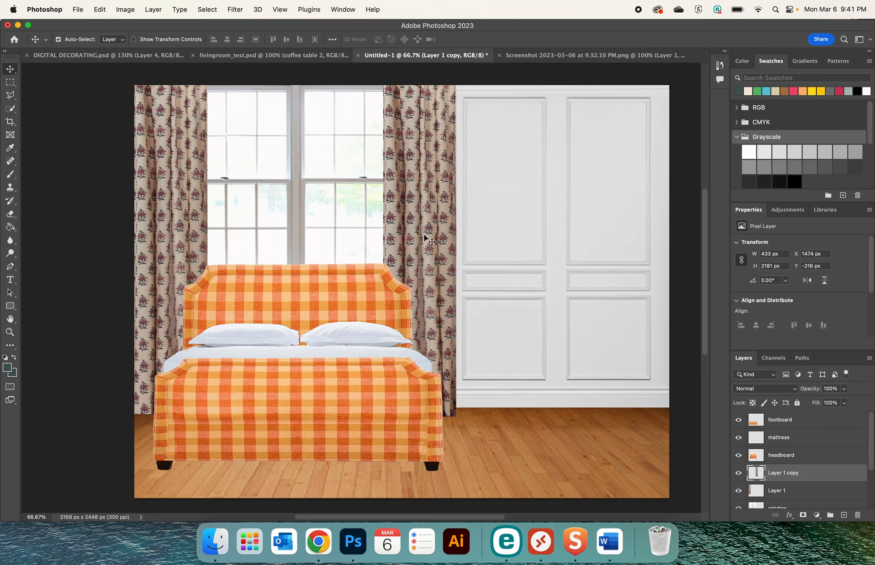
key("Right")
key("Right")
key("Right")
key("Right")
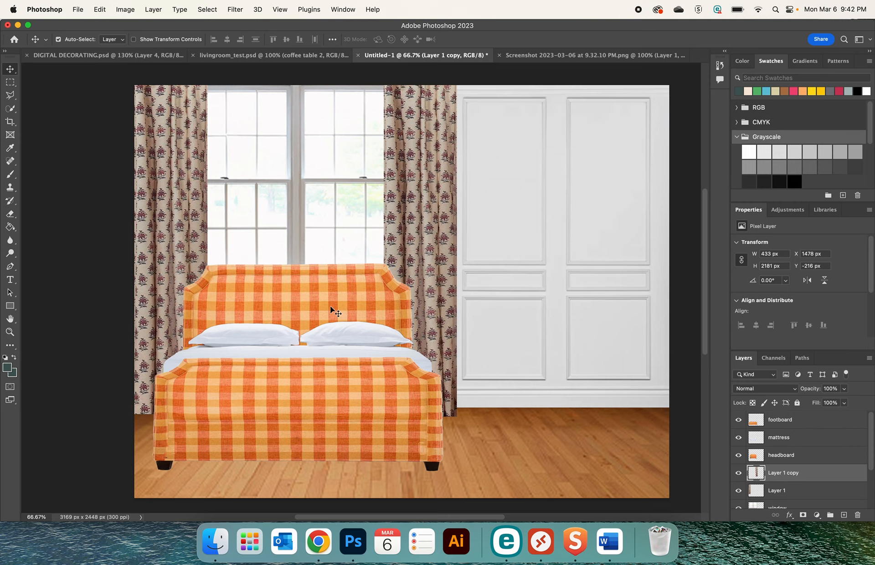
Switch to Chrome and bring up the 1stDibs listing for the Early 19th Century French Charles X birdseye maple chest of drawers
left_click(319, 541)
left_click(424, 31)
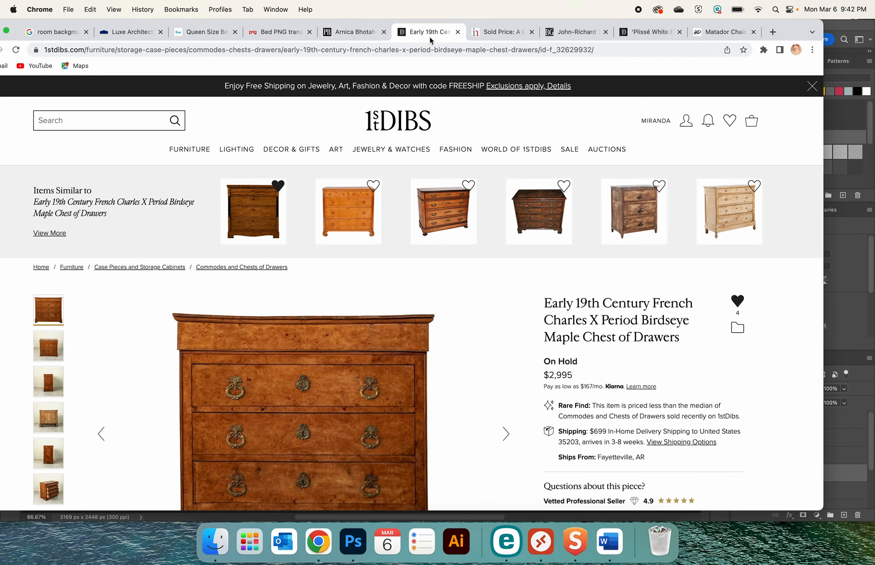
scroll(335, 357, "down", 2)
scroll(334, 357, "down", 2)
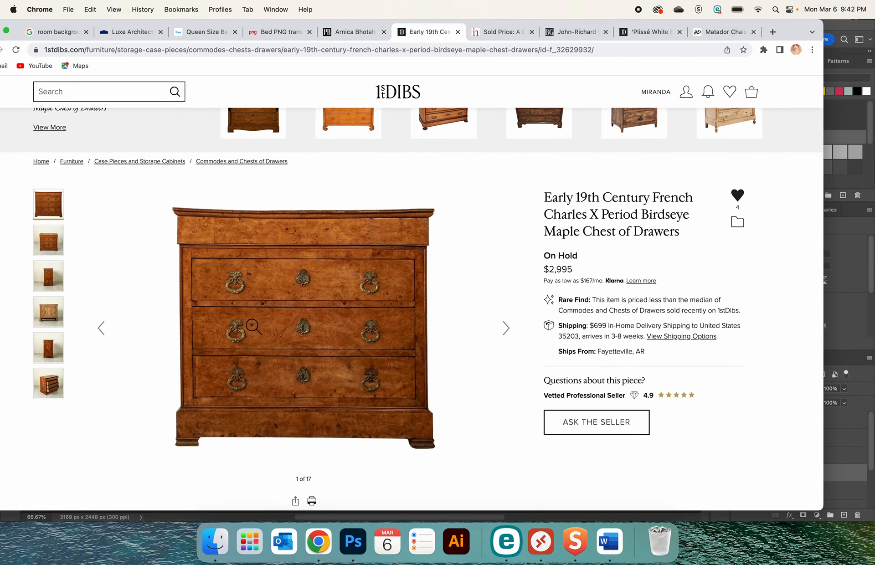
scroll(52, 346, "down", 2)
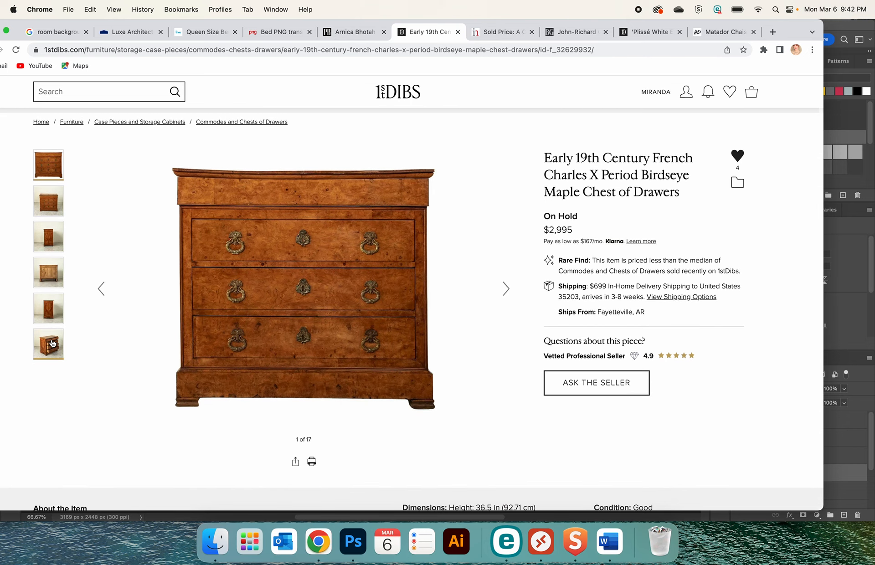
scroll(228, 328, "up", 2)
Look through the chest of drawers photos up to the keyhole hardware close-up and view that one enlarged
left_click(501, 321)
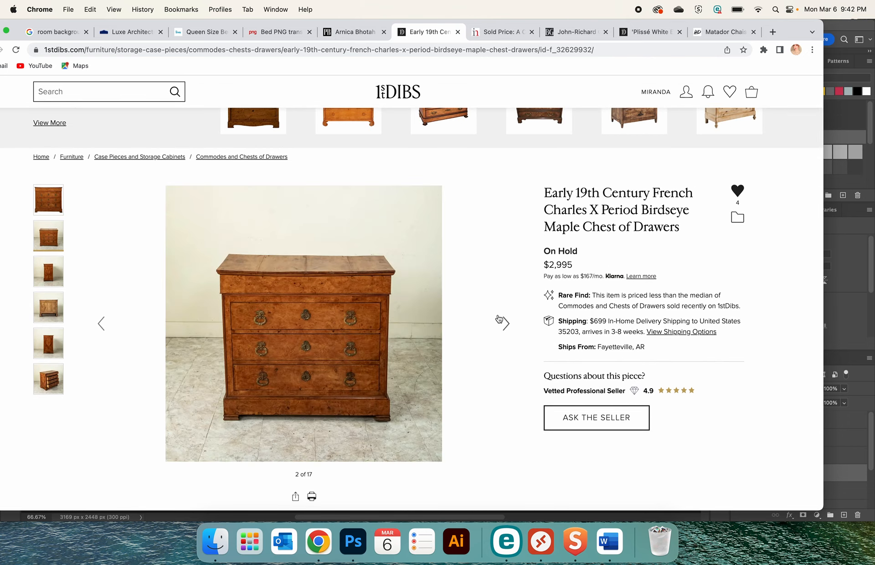
left_click(501, 320)
left_click(501, 321)
left_click(499, 321)
left_click(499, 321)
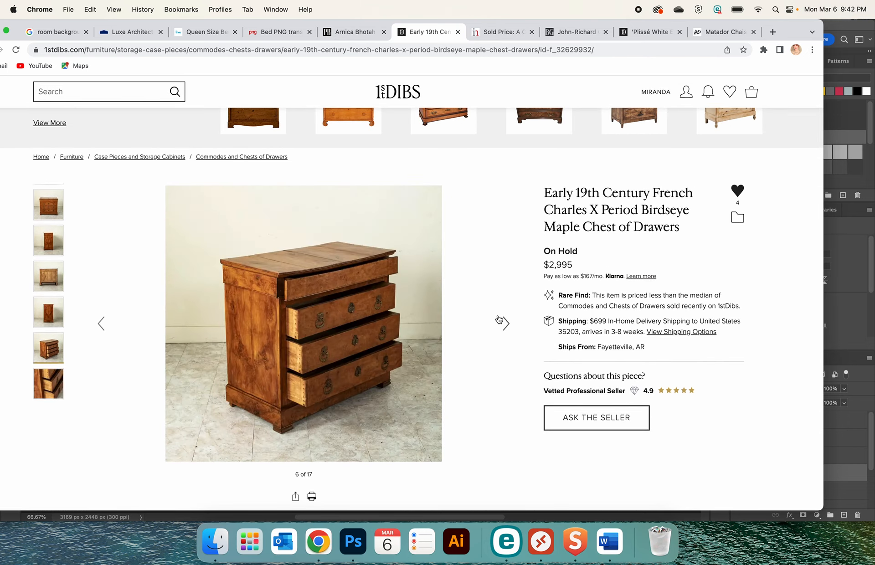
left_click(499, 320)
left_click(499, 321)
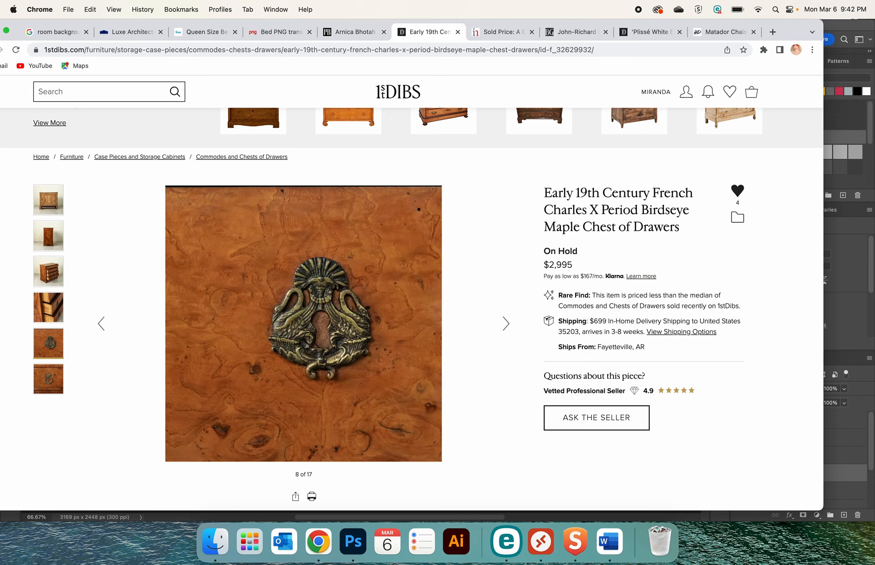
left_click(326, 334)
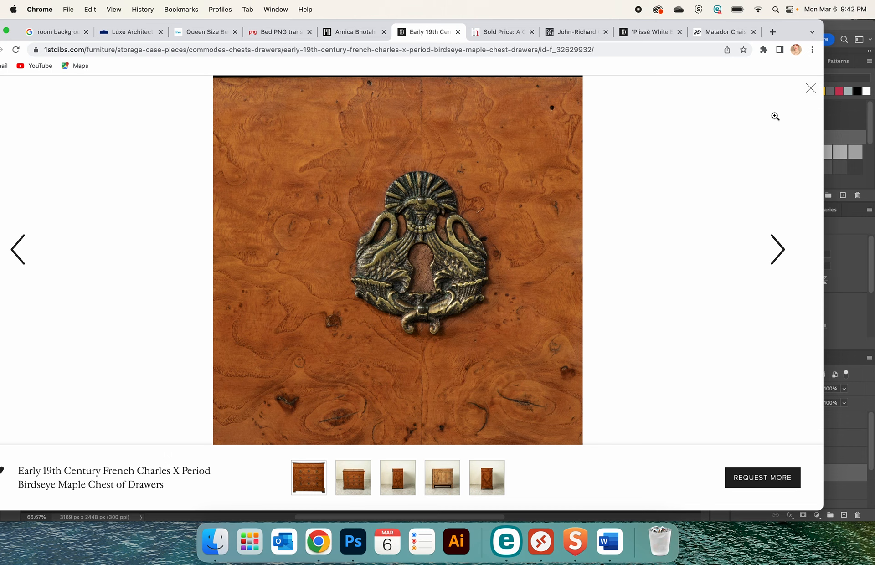
left_click(810, 88)
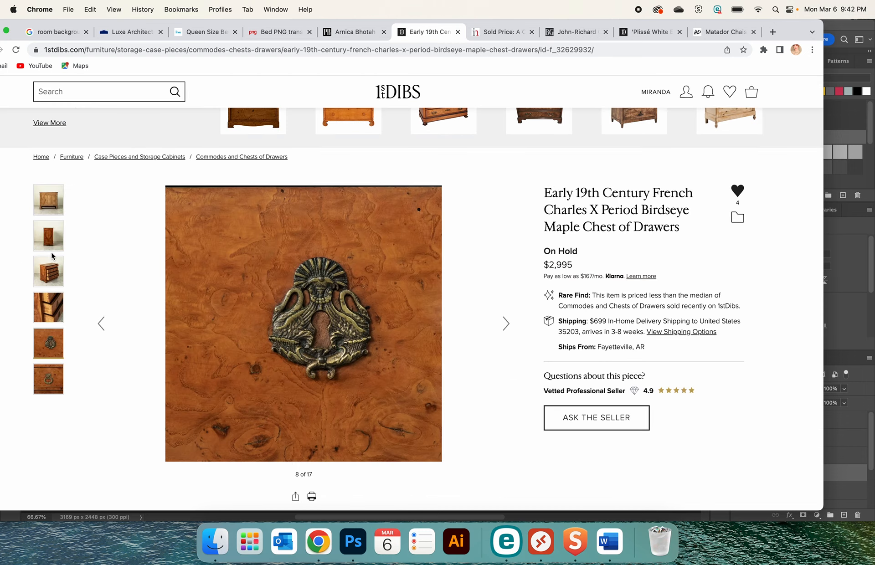
Return the chest of drawers gallery to the front-view photo on a plain white background
scroll(53, 255, "up", 3)
left_click(101, 392)
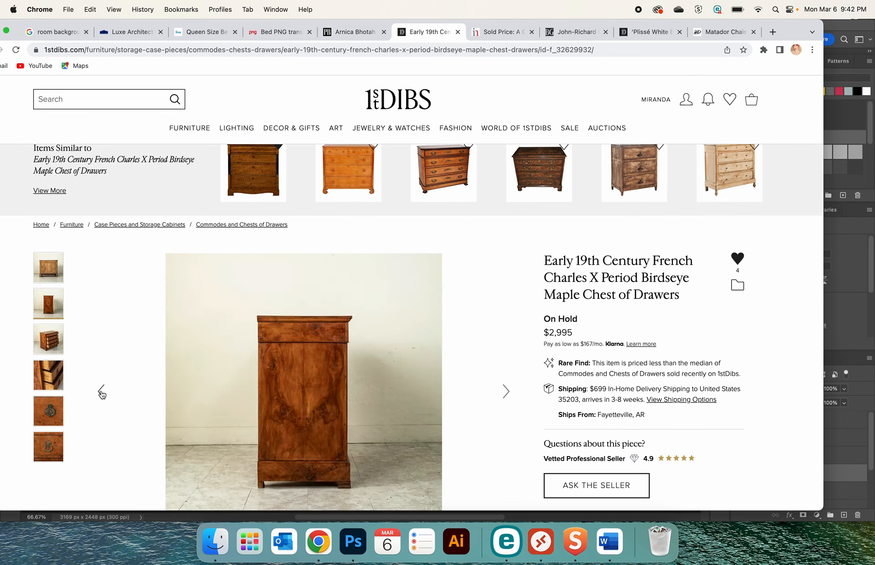
left_click(102, 391)
left_click(101, 391)
left_click(102, 391)
left_click(101, 391)
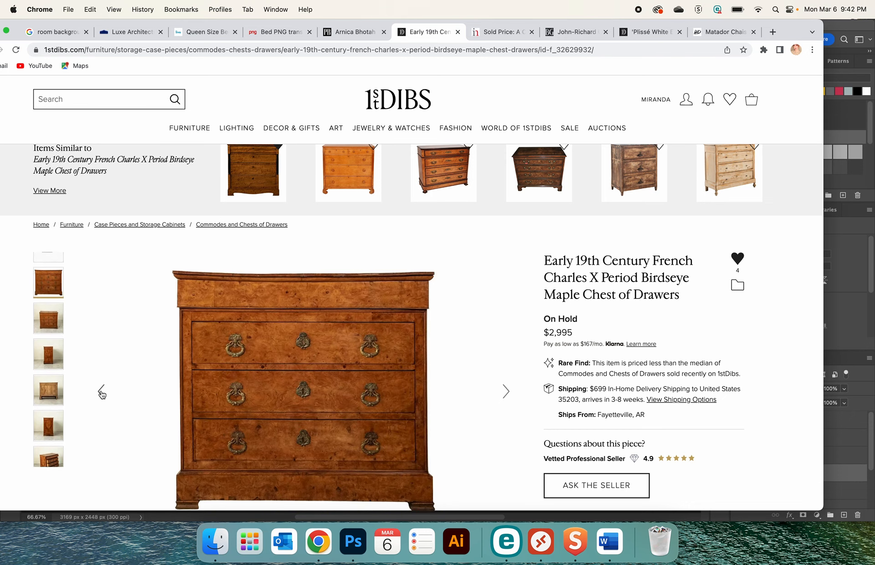
Copy the front-view chest of drawers photo from the listing and paste it into the bedroom collage in Photoshop
right_click(237, 359)
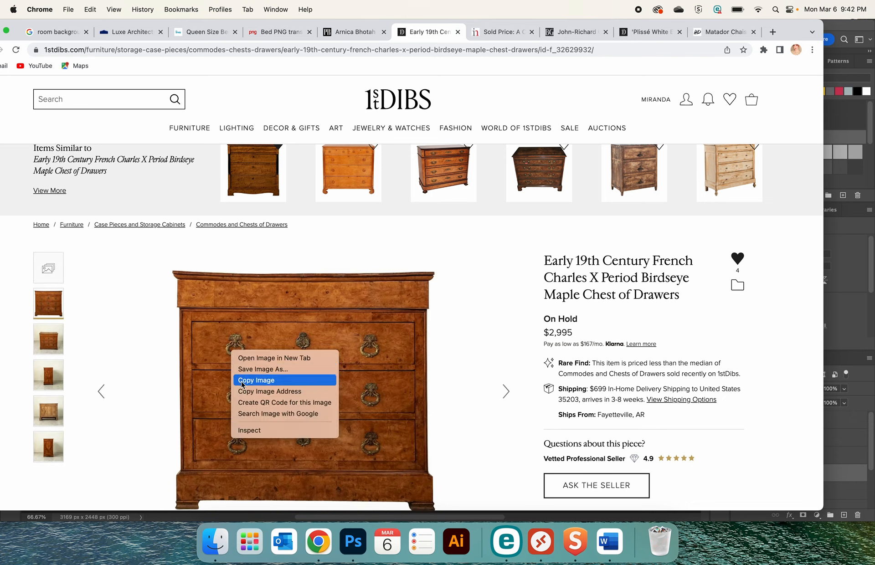
left_click(243, 383)
left_click(350, 545)
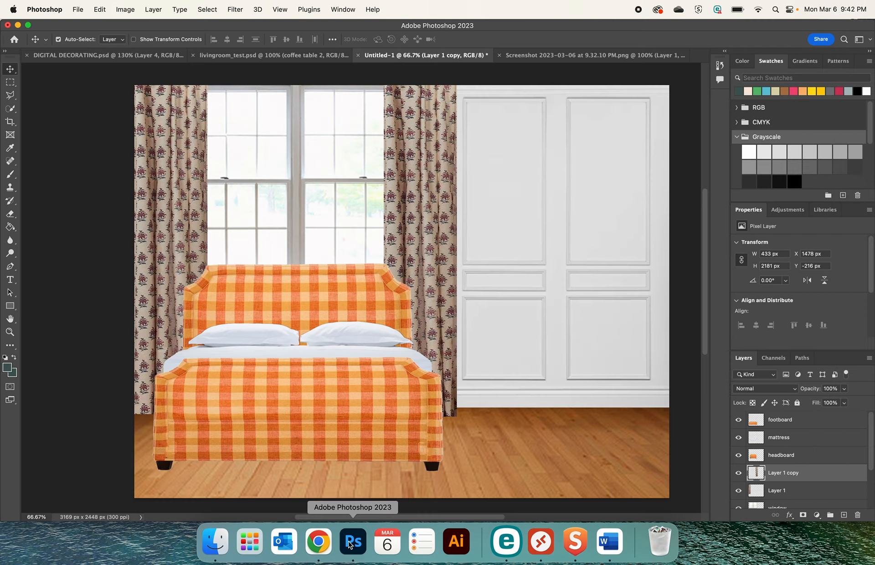
key("super+v")
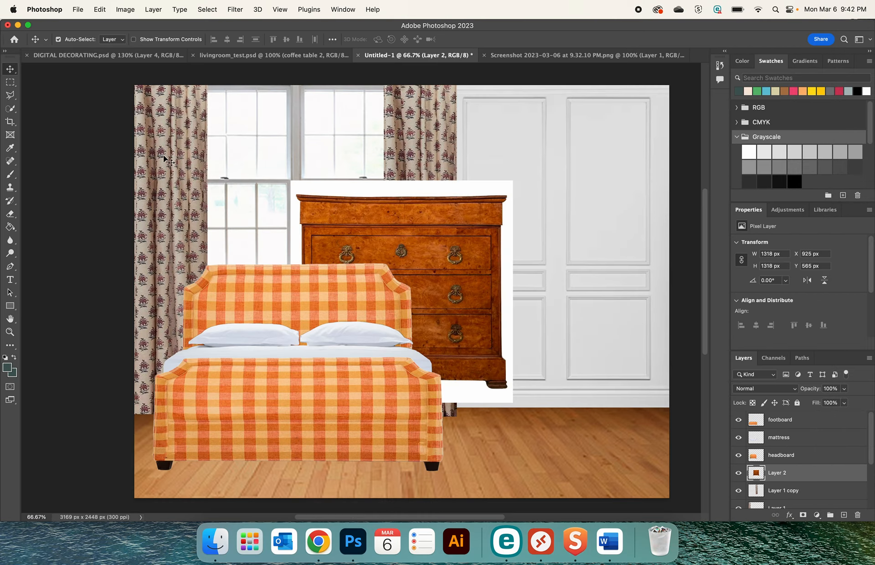
Select the white background around the pasted chest of drawers with the Magic Wand and remove it
left_click_drag(11, 109, 45, 129)
left_click(327, 190)
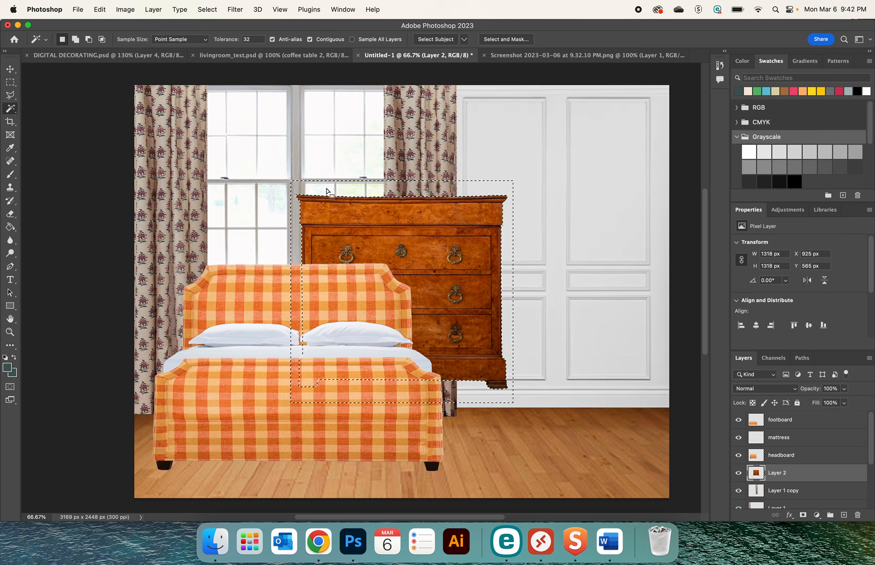
key("super+shift+i")
left_click(10, 69)
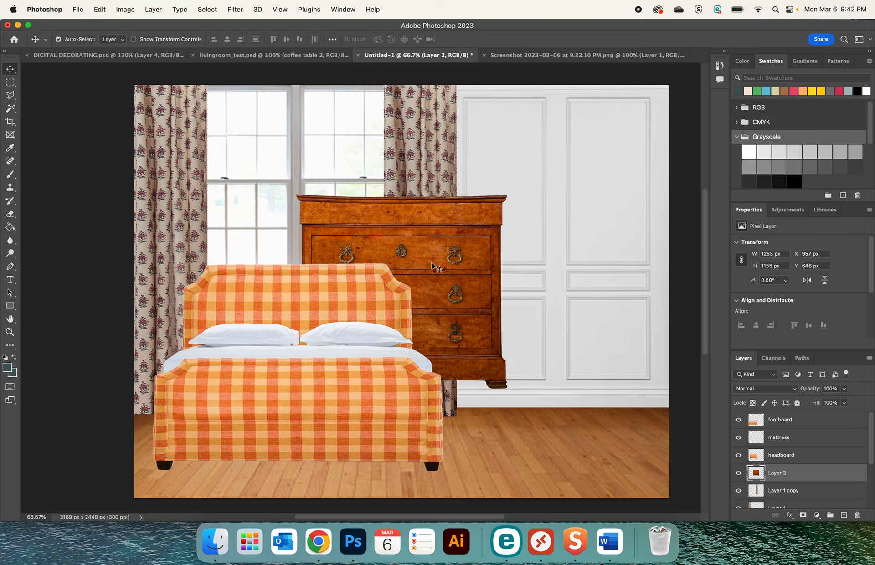
Place the chest of drawers against the panelled wall beside the bed, scale it to 86.91%, and nudge it to about X 1954 px
left_click_drag(427, 244, 582, 286)
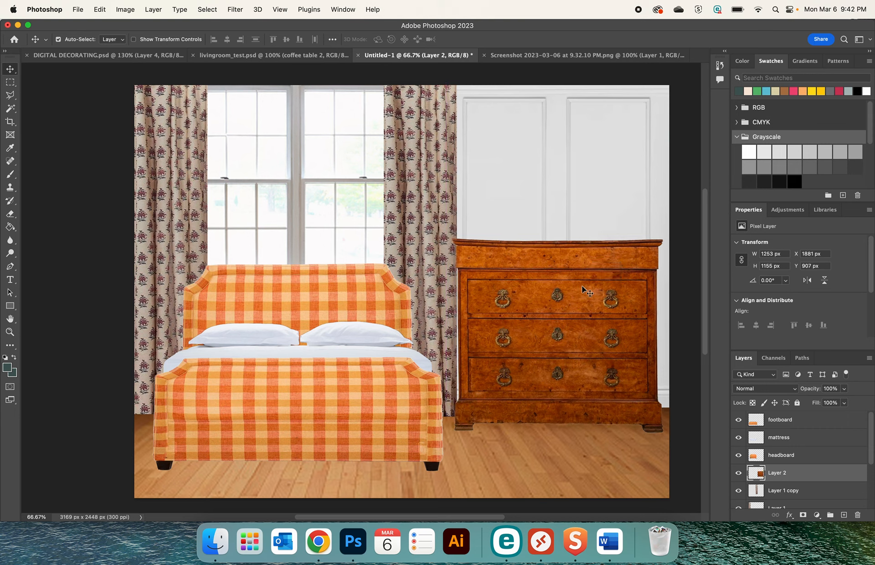
key("super+t")
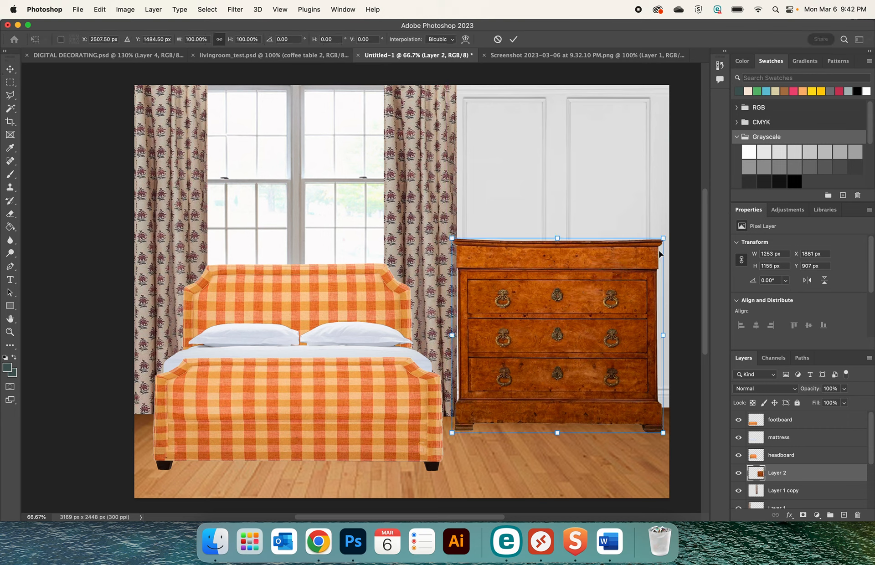
left_click_drag(663, 236, 635, 263)
mouse_move(554, 303)
left_mouse_down()
mouse_move(573, 303)
mouse_move(444, 318)
mouse_move(562, 309)
mouse_move(565, 295)
left_mouse_up()
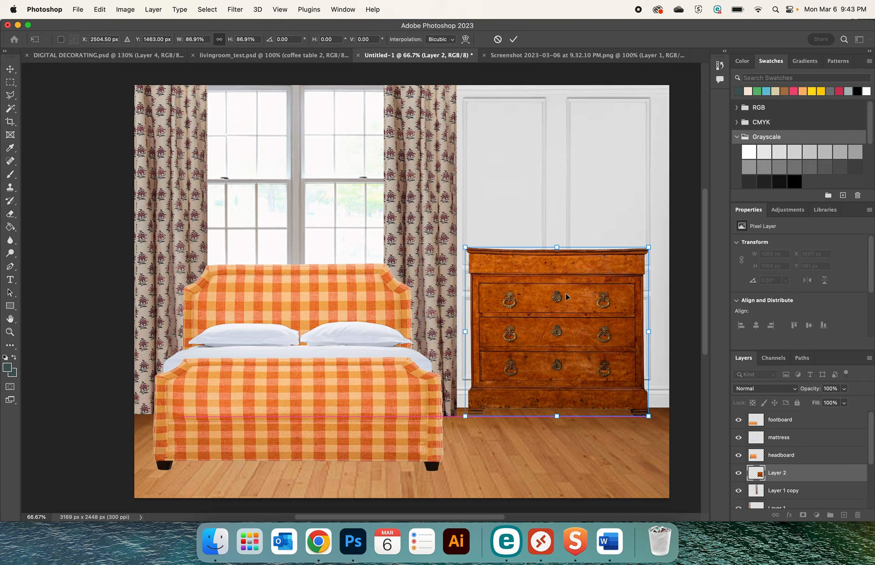
key("Return")
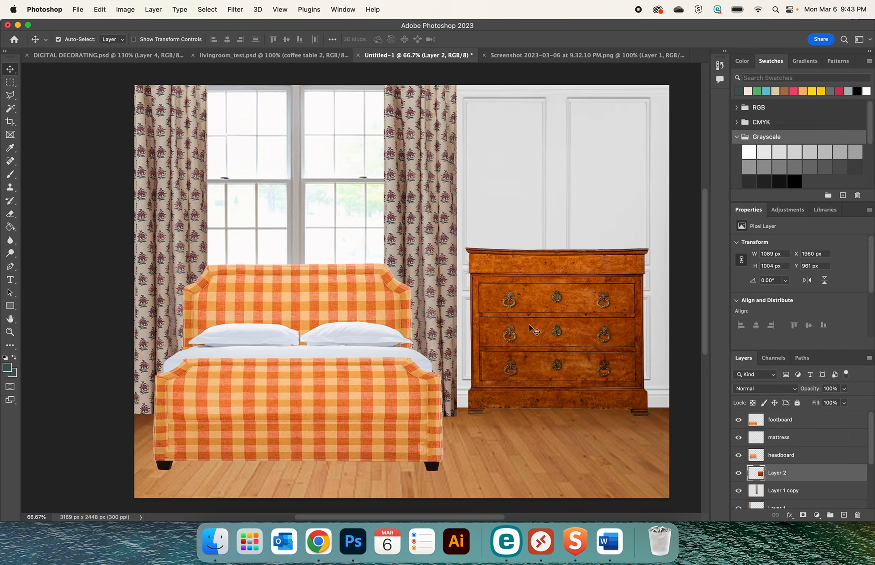
key("Left")
key("Left")
key("Left")
key("Left")
key("Left")
key("Left")
key("Left")
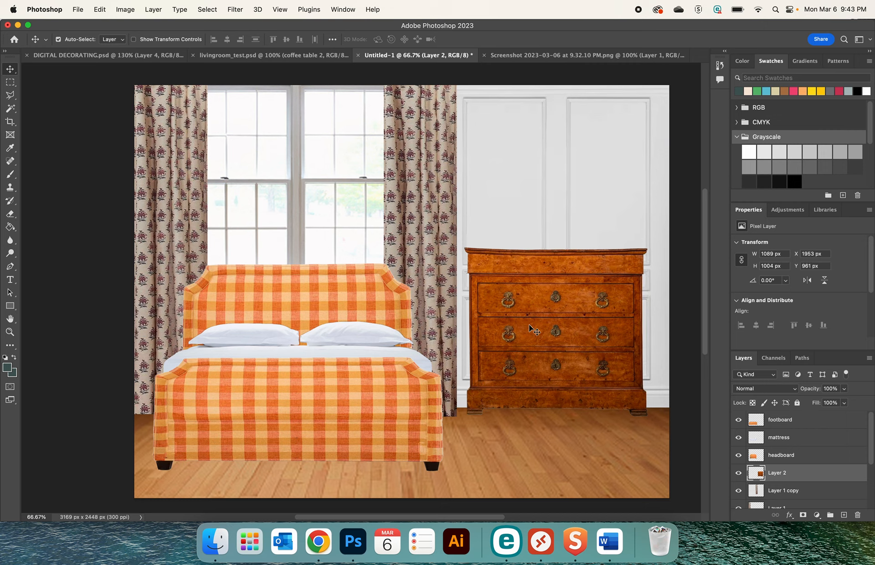
key("Right")
Slide the footboard away from the bed and put it back in front of the mattress, at about X 94, Y 1627 px
left_click_drag(365, 405, 212, 409)
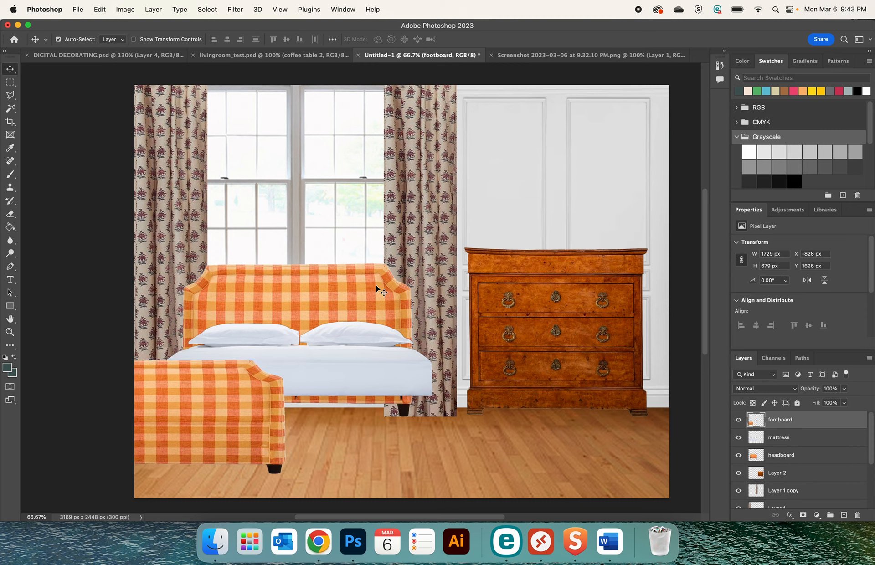
left_click(376, 284)
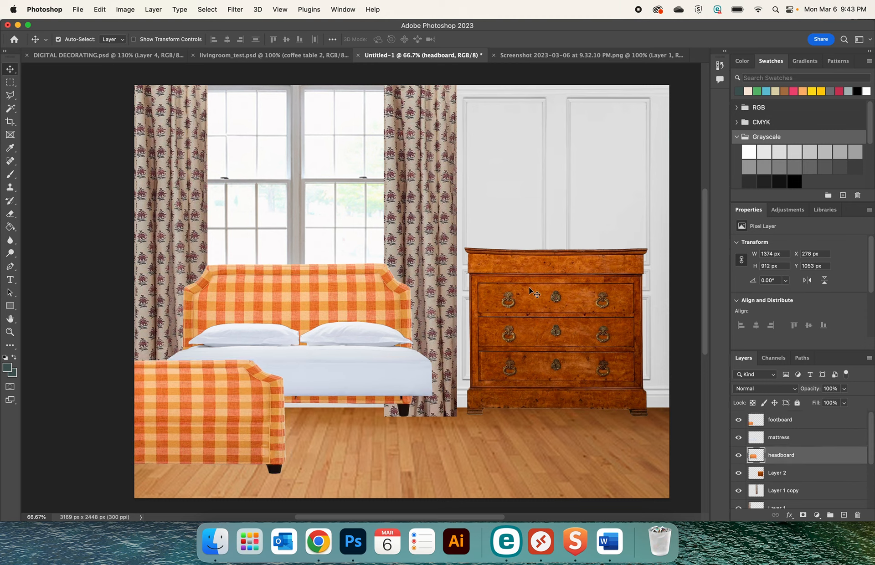
left_click_drag(533, 278, 532, 278)
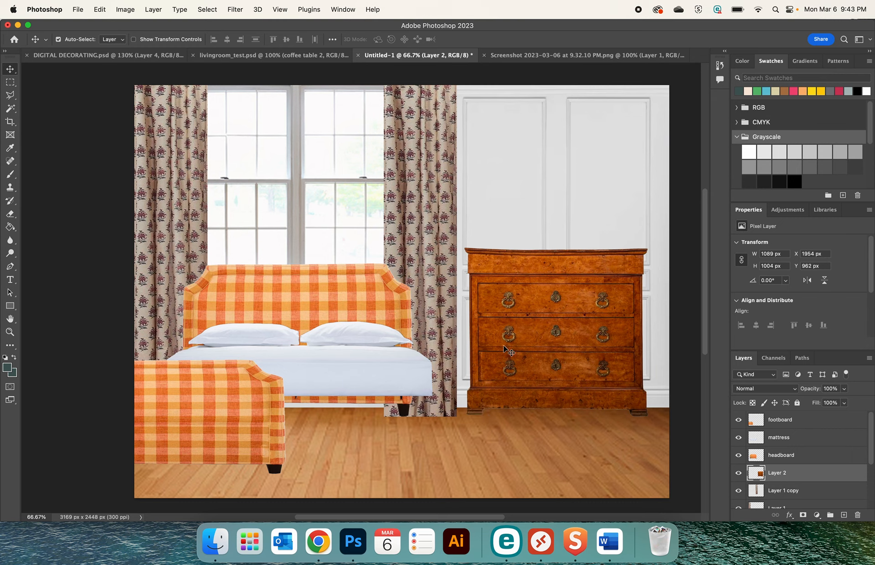
mouse_move(505, 345)
left_mouse_down()
mouse_move(505, 379)
mouse_move(518, 365)
mouse_move(516, 341)
left_mouse_up()
left_click_drag(199, 418, 355, 424)
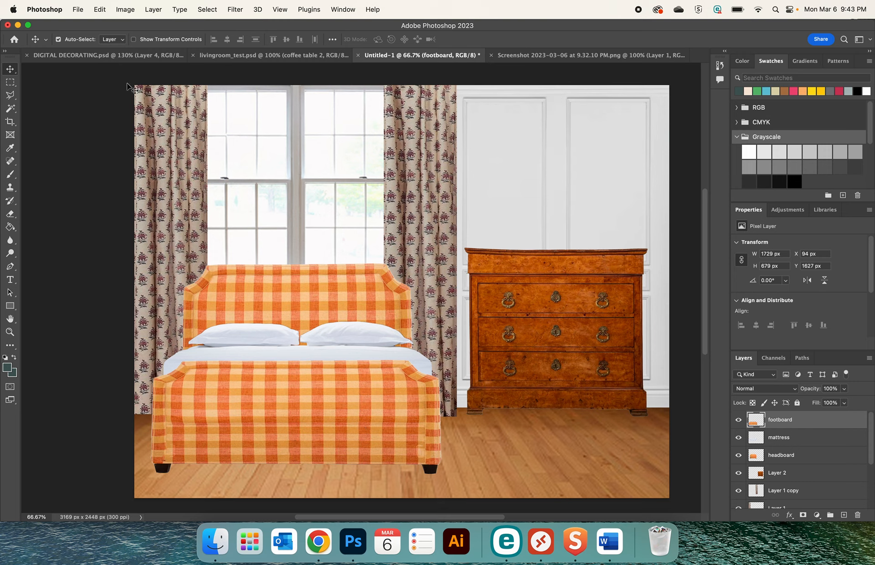
Examine the styling on and around the chest of drawers in DIGITAL DECORATING.psd, clearing its selection, and return to the Untitled-1 collage
left_click(103, 55)
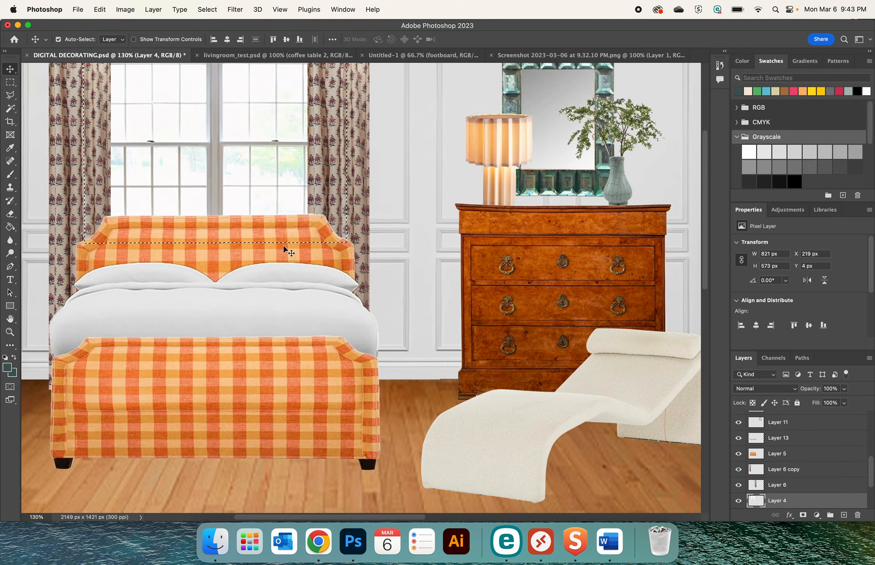
key("super+d")
scroll(276, 255, "up", 2)
scroll(276, 256, "right", 2)
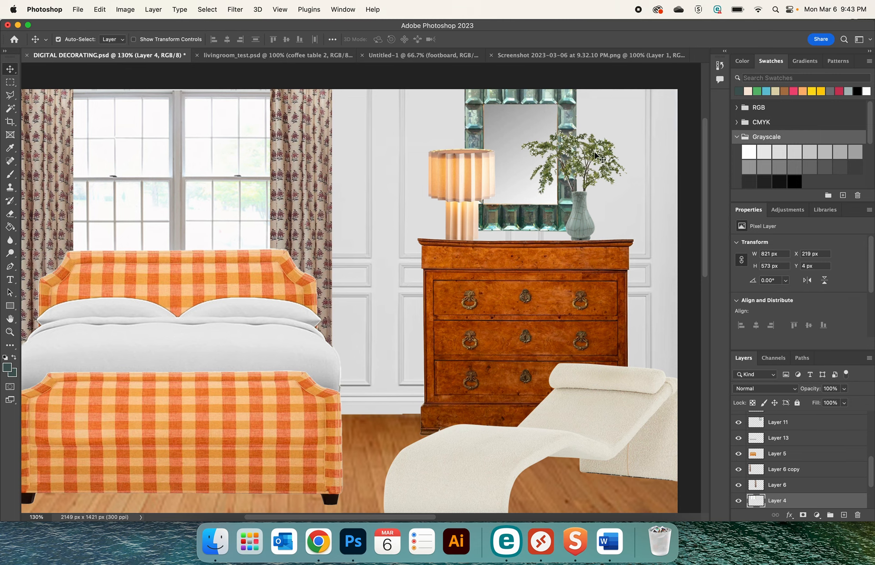
left_click(385, 55)
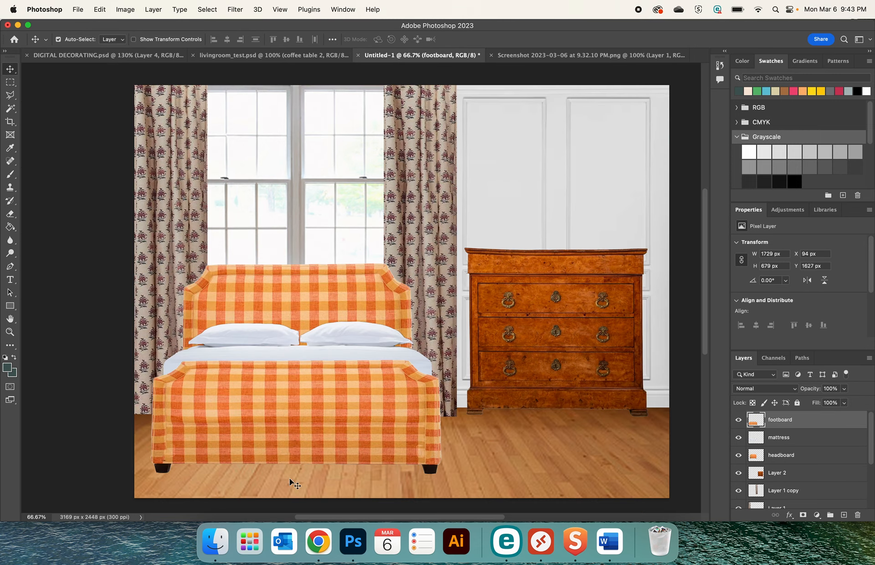
Switch to Chrome to view the Chinese crackle glaze celadon vase listing on Invaluable, and return to Photoshop
left_click(307, 555)
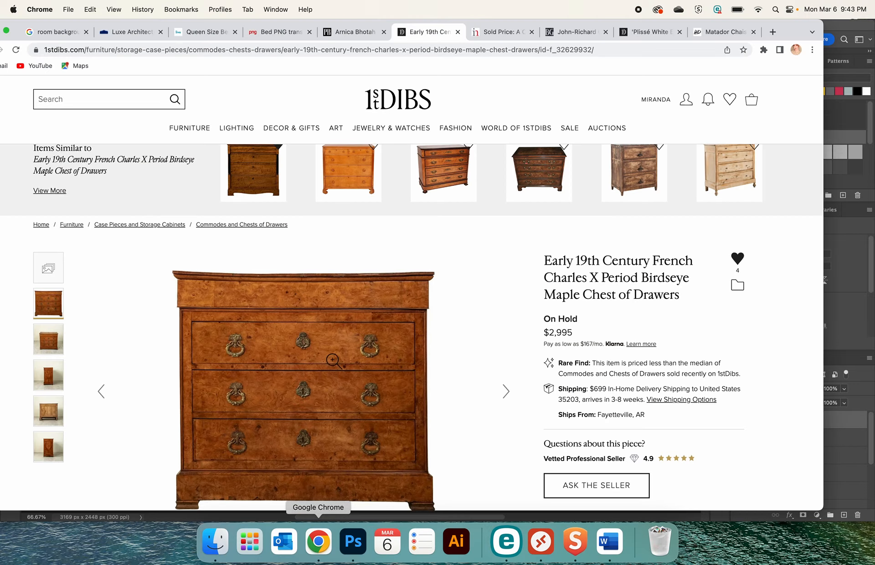
left_click(500, 33)
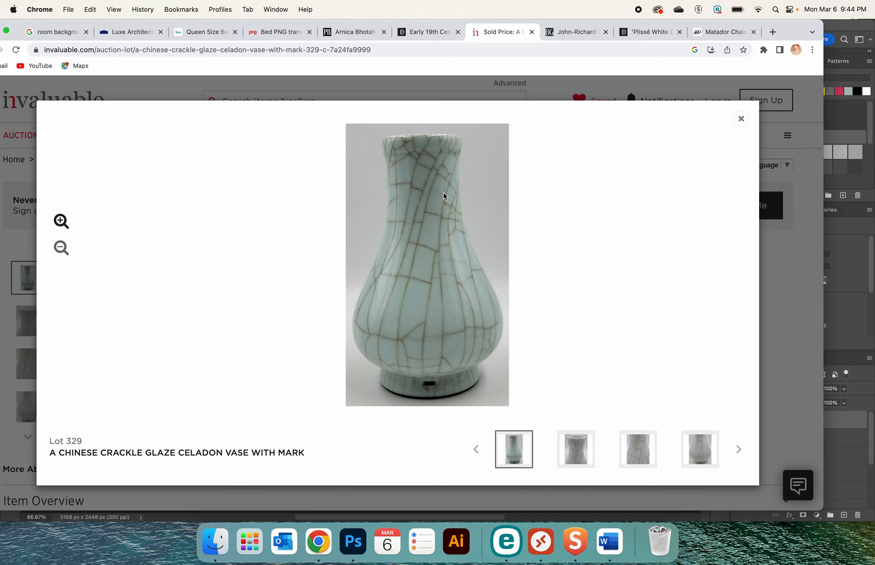
left_click(353, 541)
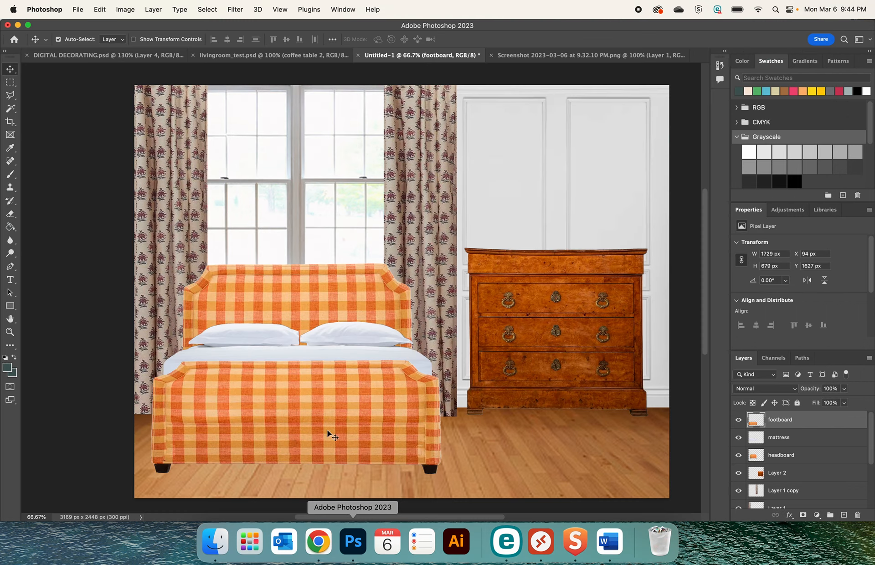
Open the vase screenshot from the Desktop, Screenshot 2023-03-06 at 2.24.11 PM.png
left_click(76, 10)
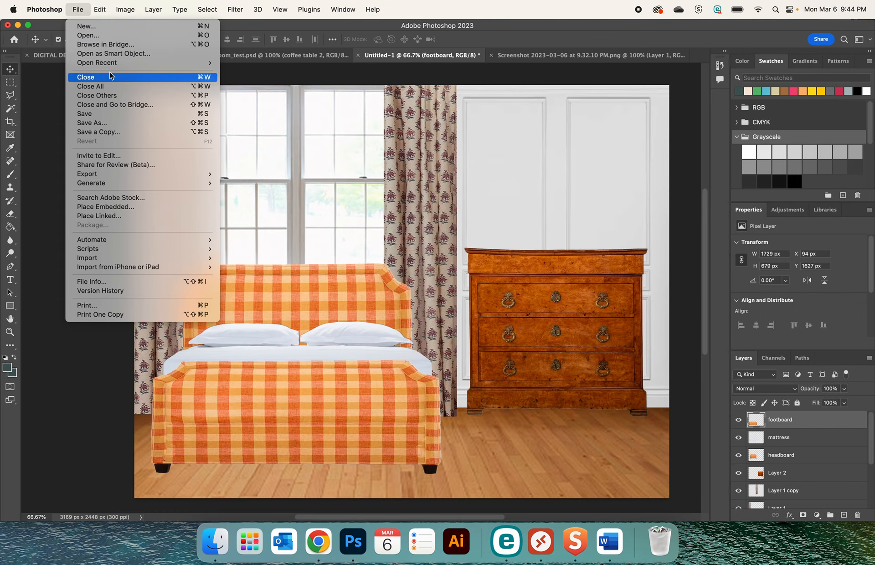
left_click(121, 36)
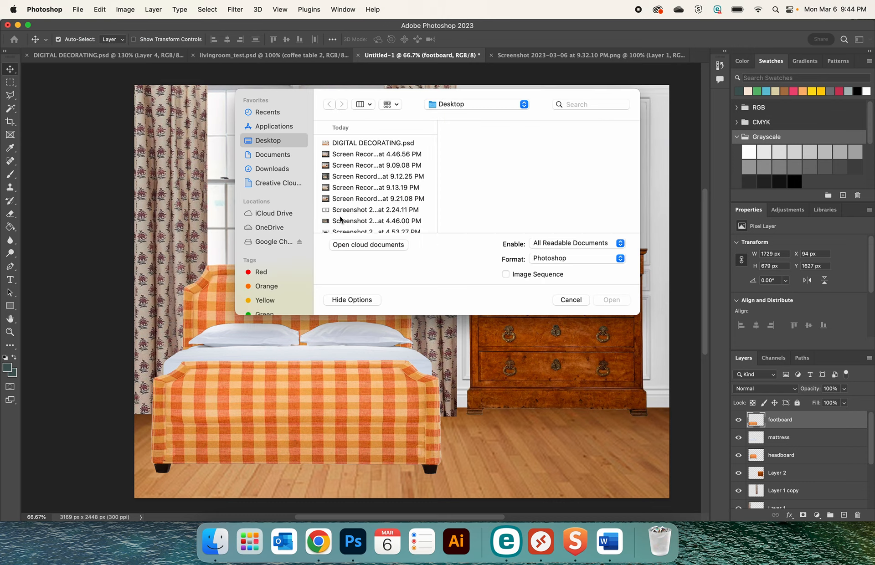
left_click(346, 212)
left_click(600, 299)
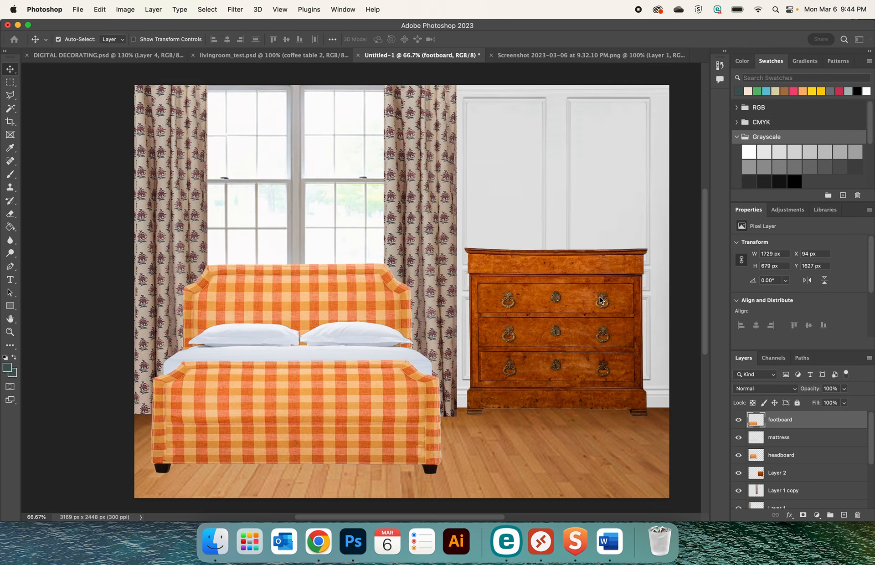
Cut the vase photo out of the screenshot with a rectangular selection and paste it into the Untitled-1 collage
left_click(10, 82)
left_click_drag(326, 188, 434, 378)
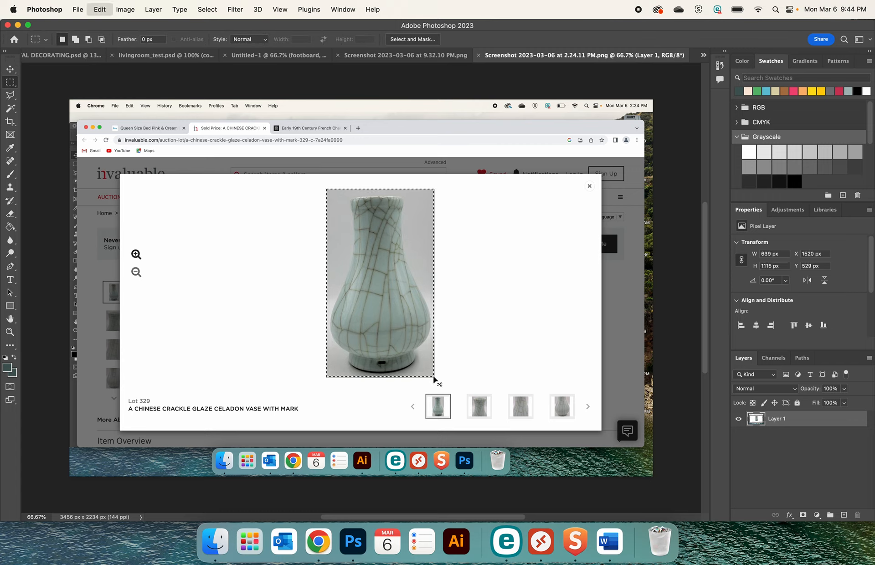
key("Delete")
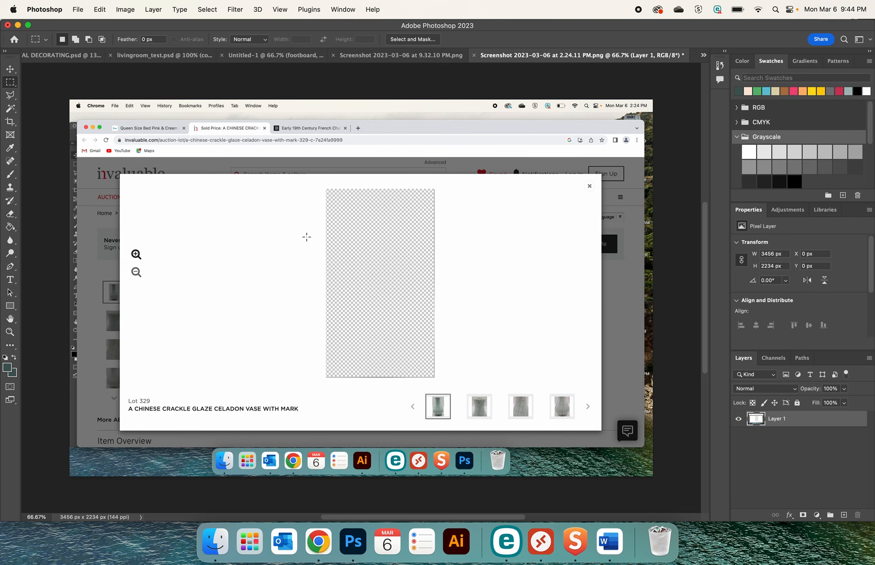
left_click(275, 55)
key("super+v")
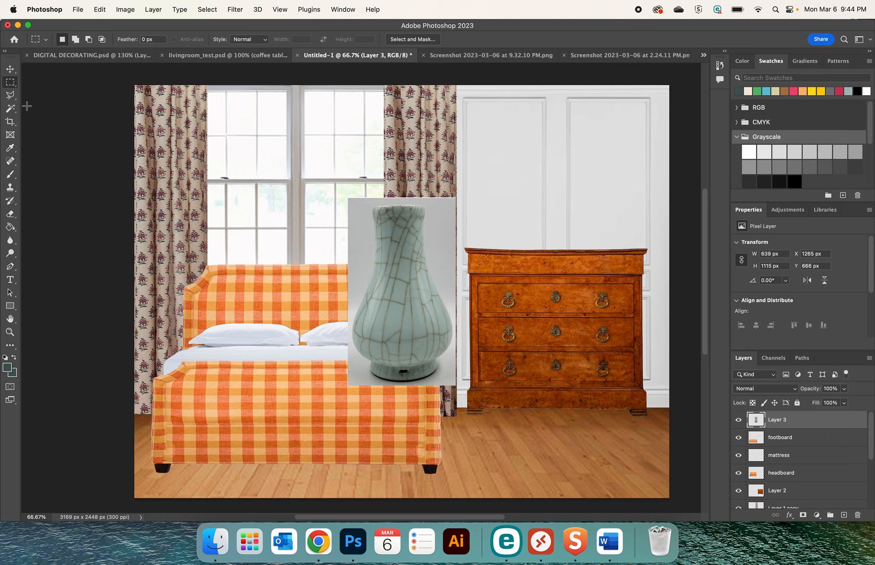
Isolate the vase with the Object Selection tool, removing its grey background so only the vase stays in the collage
left_click(11, 109)
right_click(12, 113)
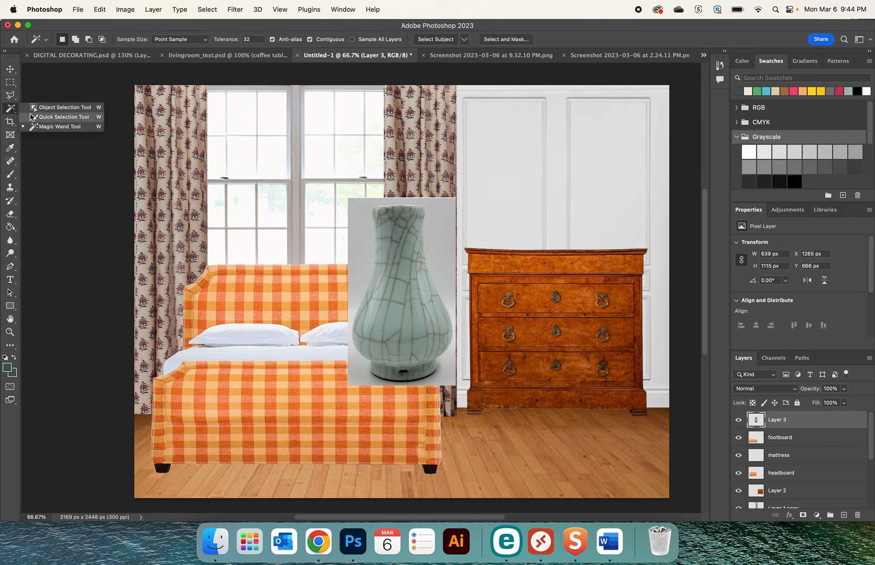
left_click(41, 107)
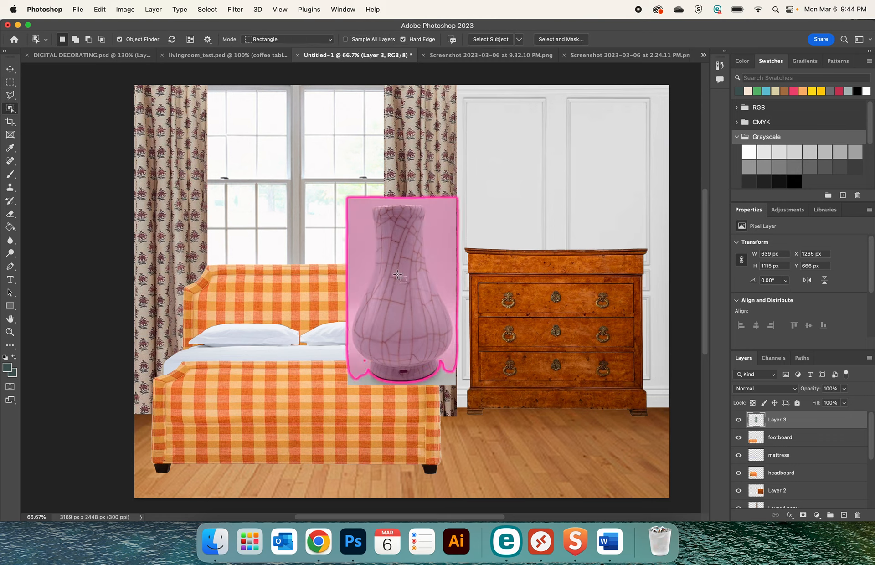
left_click(397, 275)
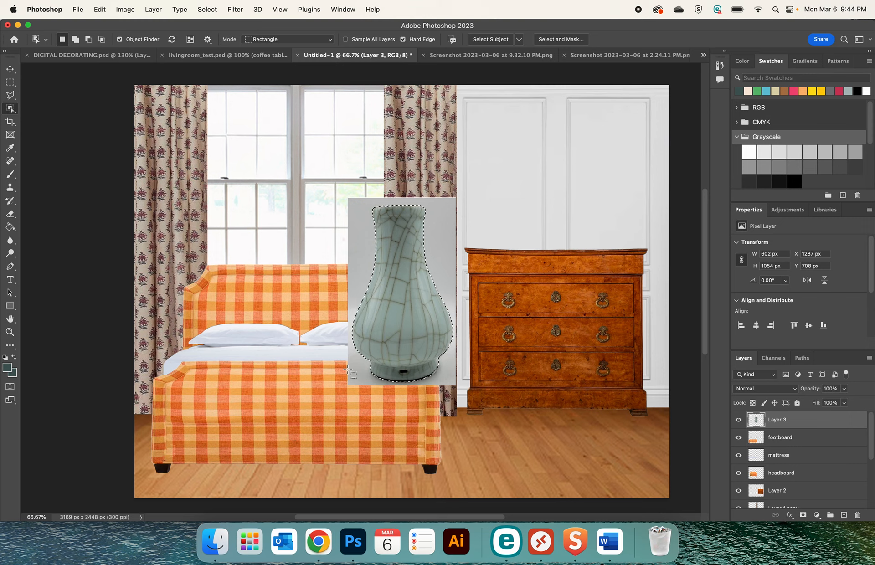
key("Delete")
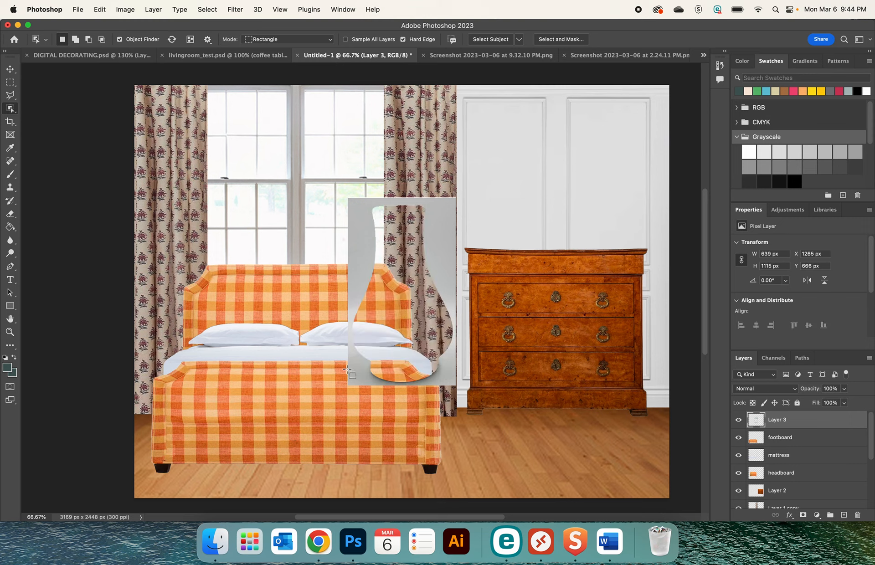
key("Delete")
key("super+v")
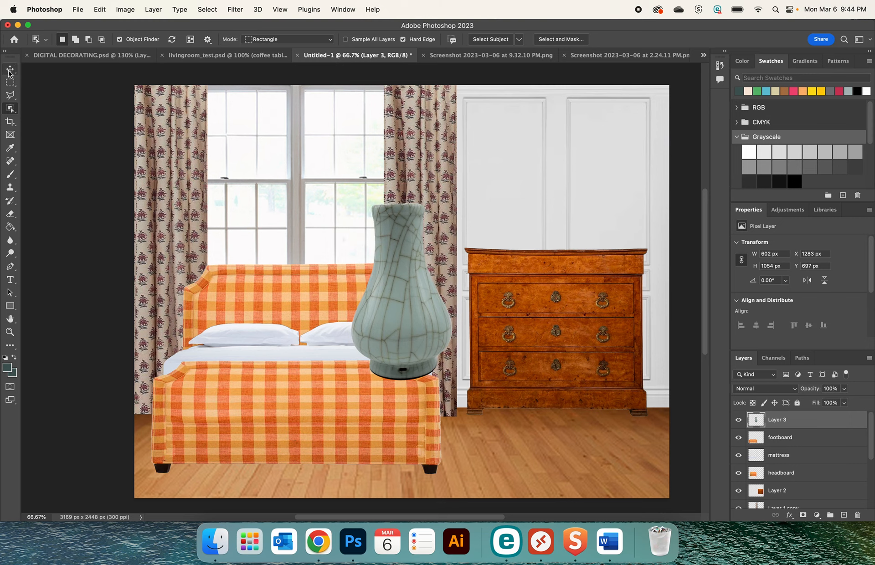
Scale the vase to 27.91% and stand it on the right end of the chest of drawers, at about X 2794, Y 695 px
left_click(10, 70)
left_click_drag(405, 323, 522, 321)
key("super+t")
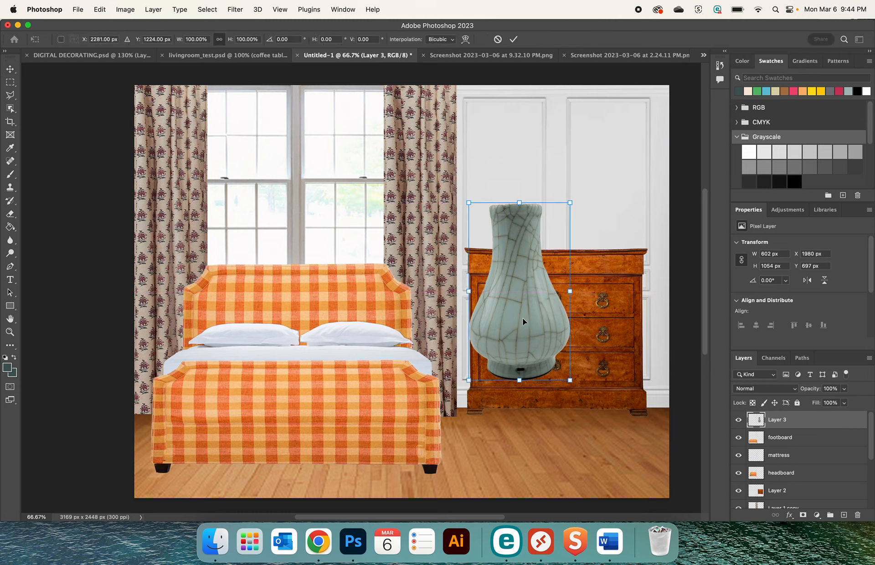
left_click_drag(570, 200, 622, 236)
left_click_drag(637, 197, 633, 204)
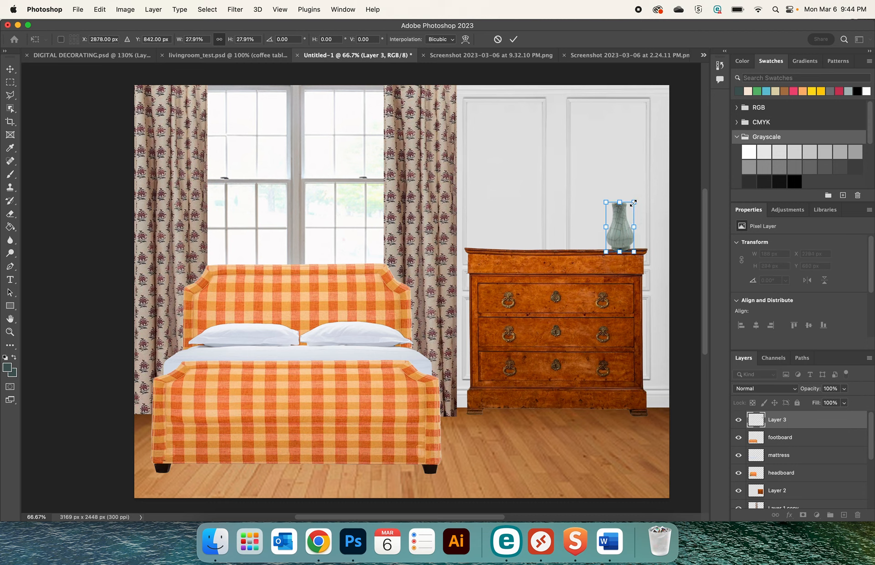
key("Return")
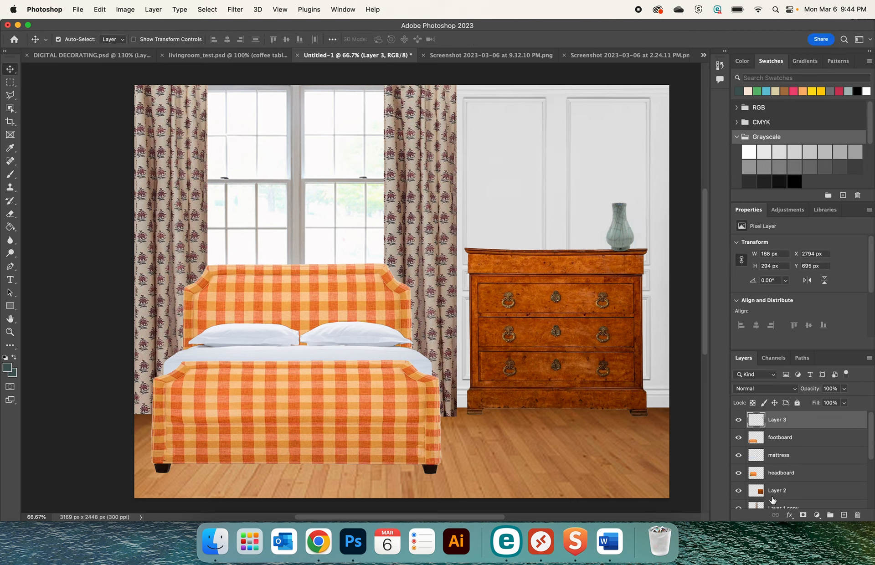
Rename the chest of drawers layer, Layer 2, as dresser
left_click(772, 492)
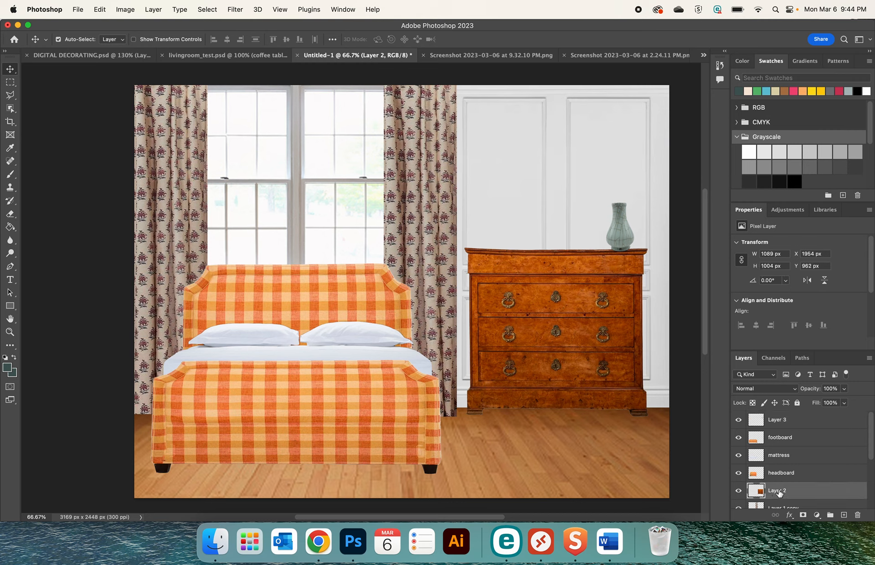
type("dresser")
key("Return")
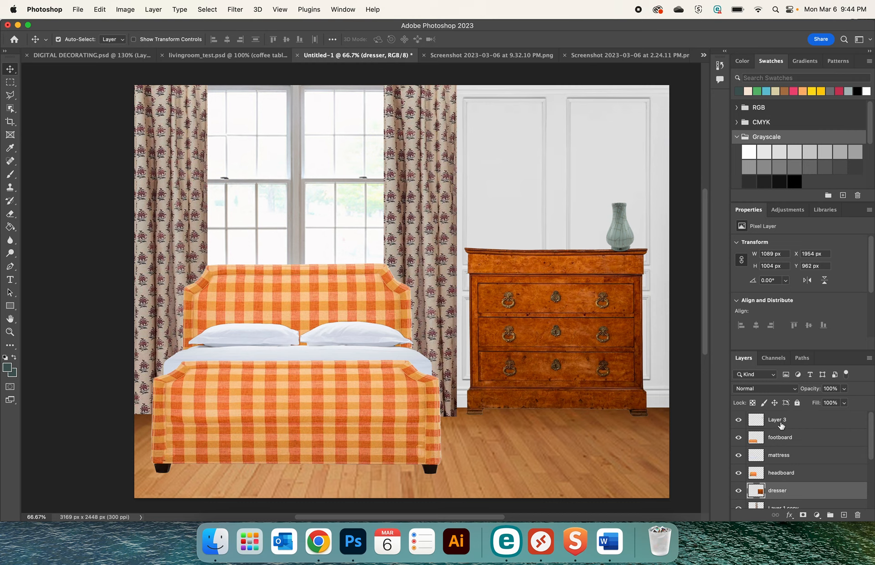
Move the vase's Layer 3 directly below the dresser layer and rename it vase
left_click_drag(780, 425, 777, 500)
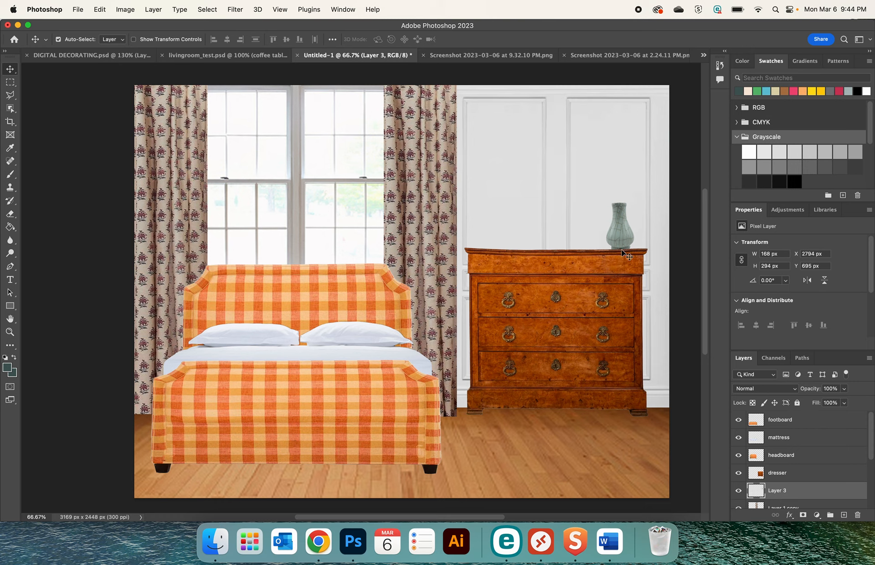
type("vase")
key("Return")
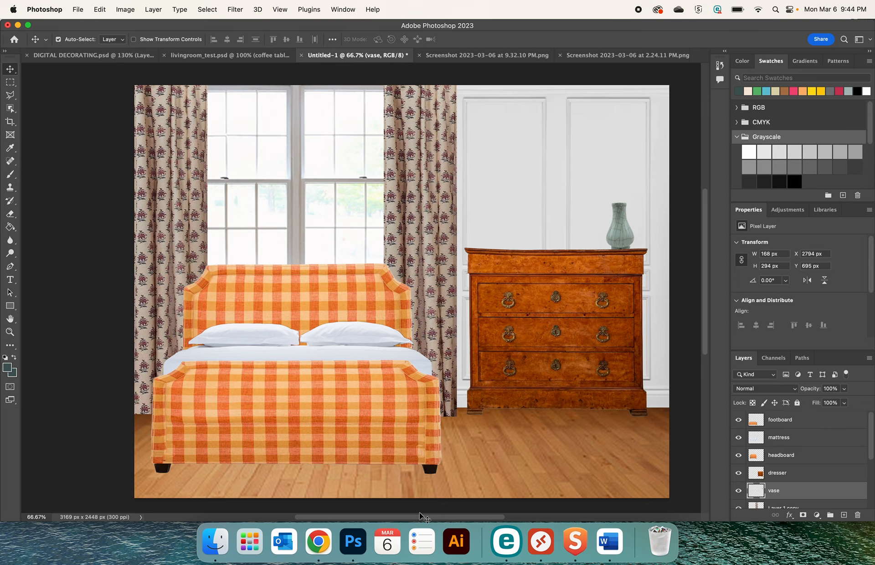
Switch to Chrome and copy the image of the 'Plissé White Edition' pleated table lamp from its 1stDibs page
left_click(318, 542)
left_click(581, 37)
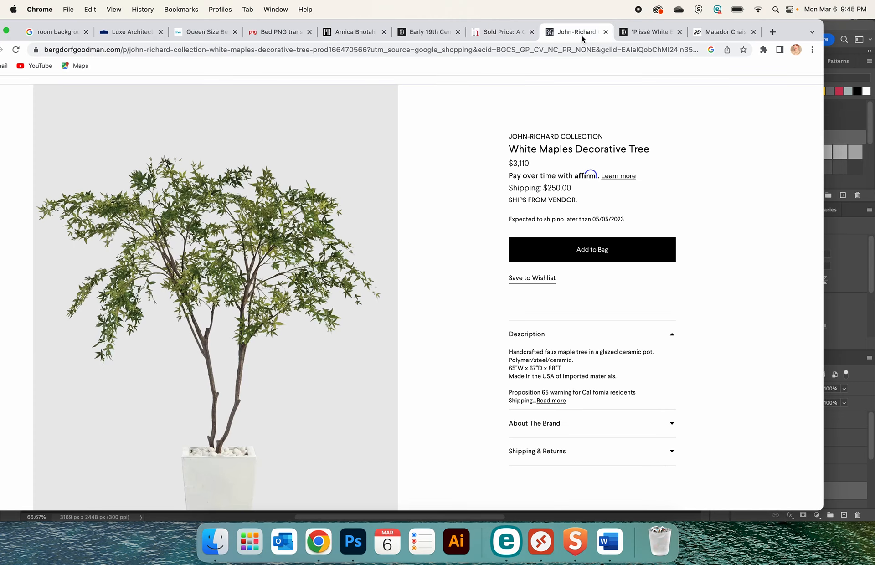
left_click(639, 40)
right_click(348, 349)
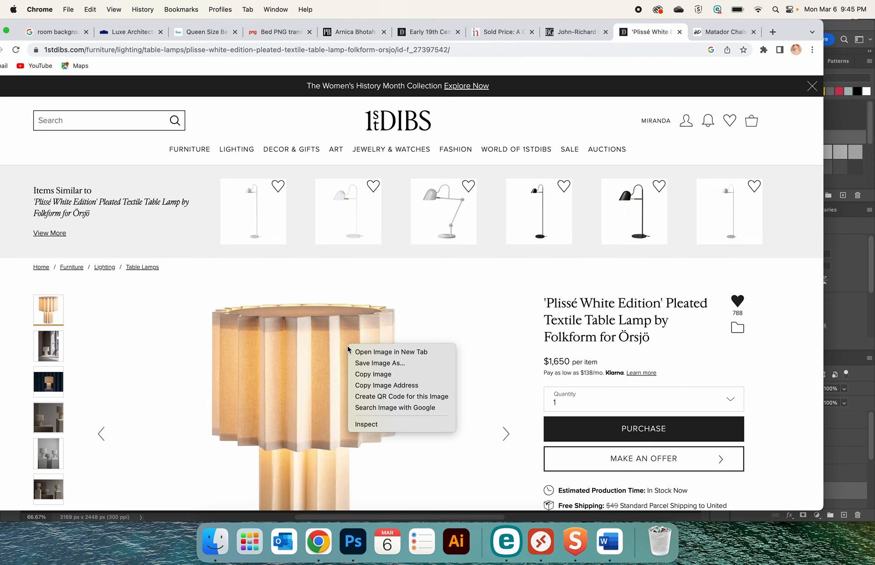
left_click(361, 375)
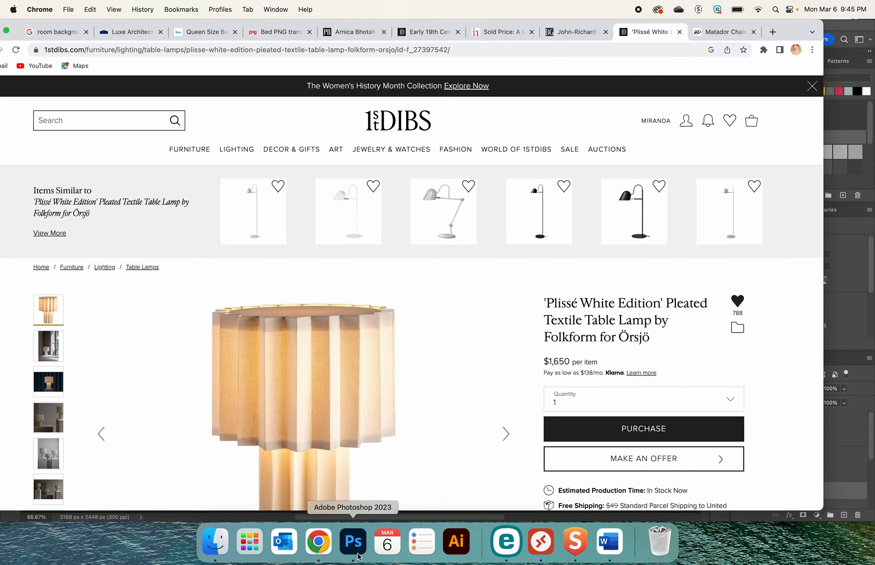
Return to Photoshop, paste the lamp image into the collage and move it above the bed to about X 1227, Y 113 px
left_click(353, 542)
key("super+v")
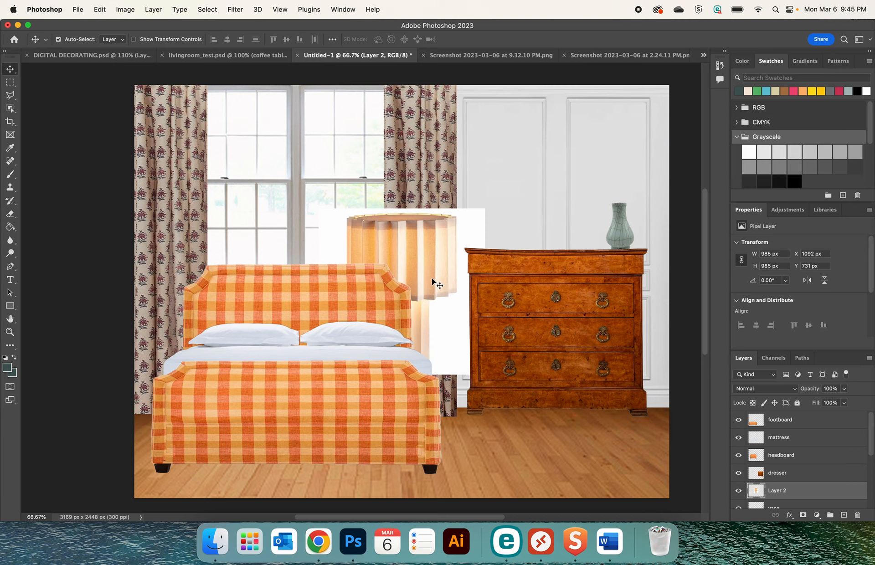
left_click_drag(457, 279, 451, 175)
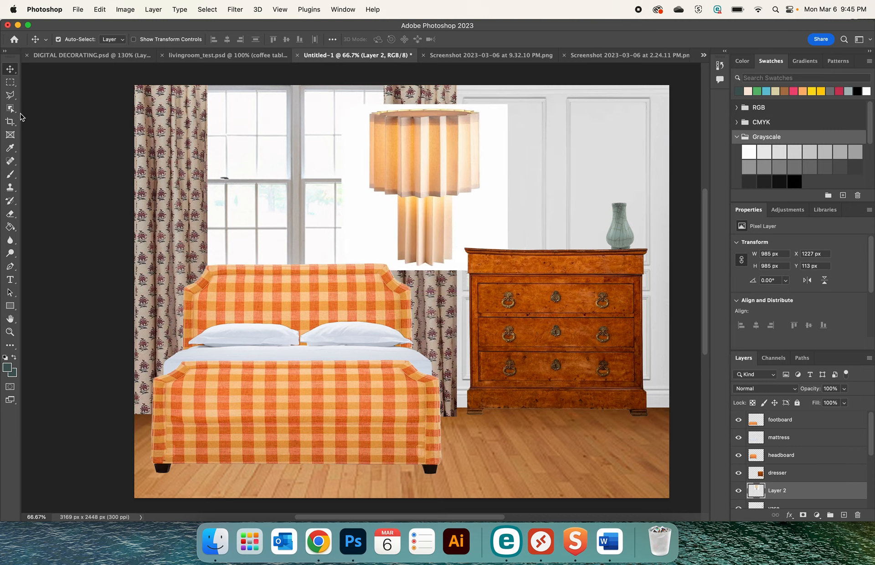
Select the pleated lamp within its white background using the Object Selection tool
left_click(10, 108)
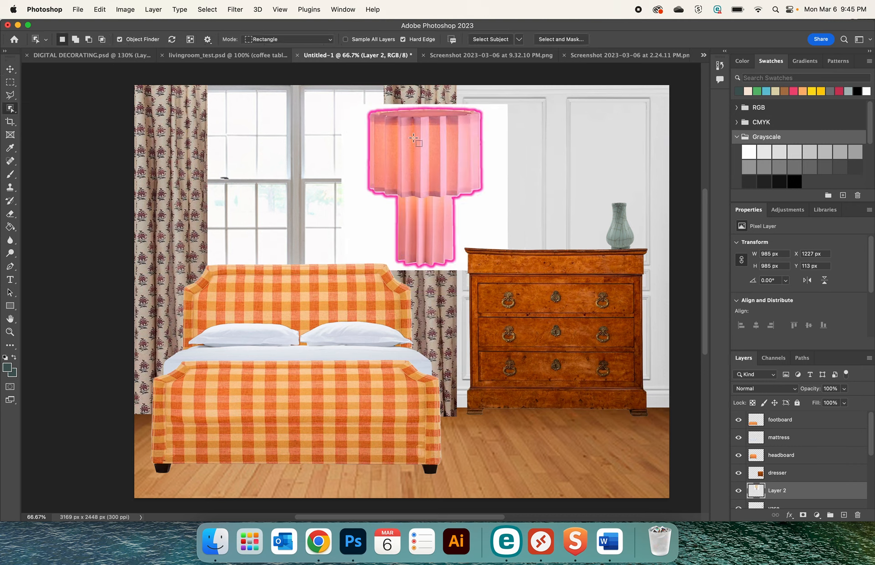
left_click(413, 138)
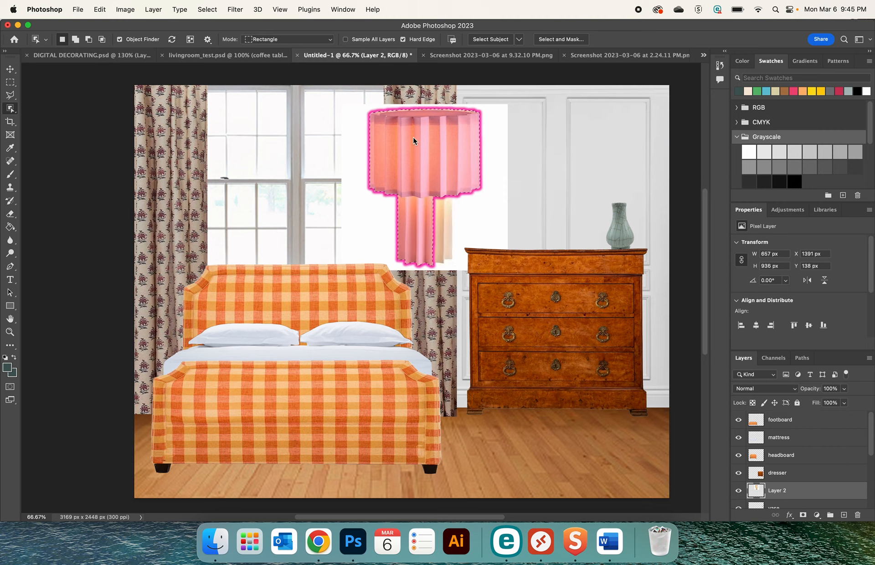
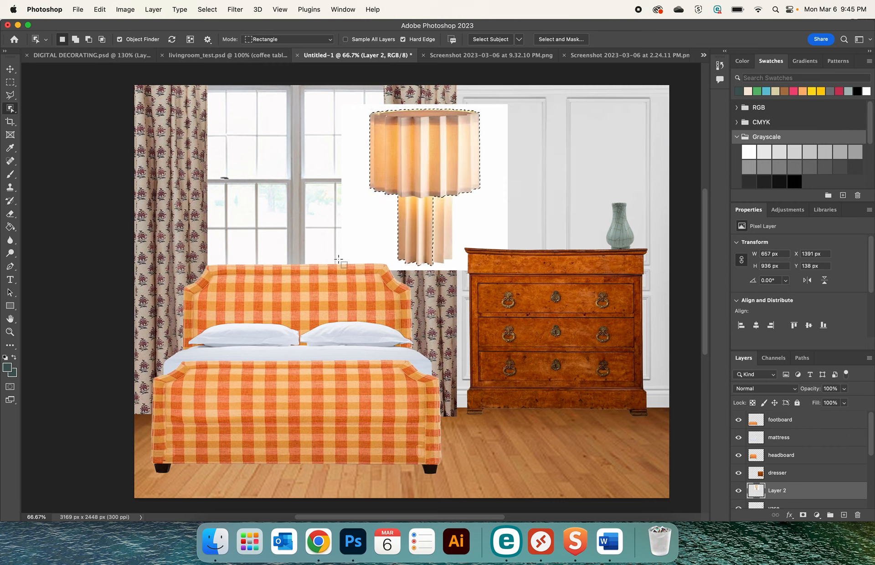
Activate the Polygonal Lasso tool and enlarge the view to 200% around the base of the lamp
left_click(10, 95)
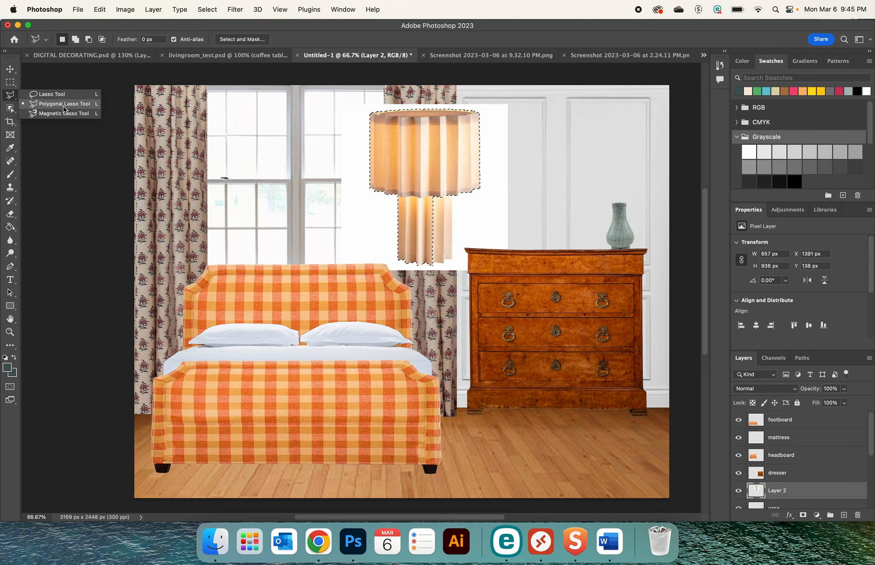
left_click(70, 104)
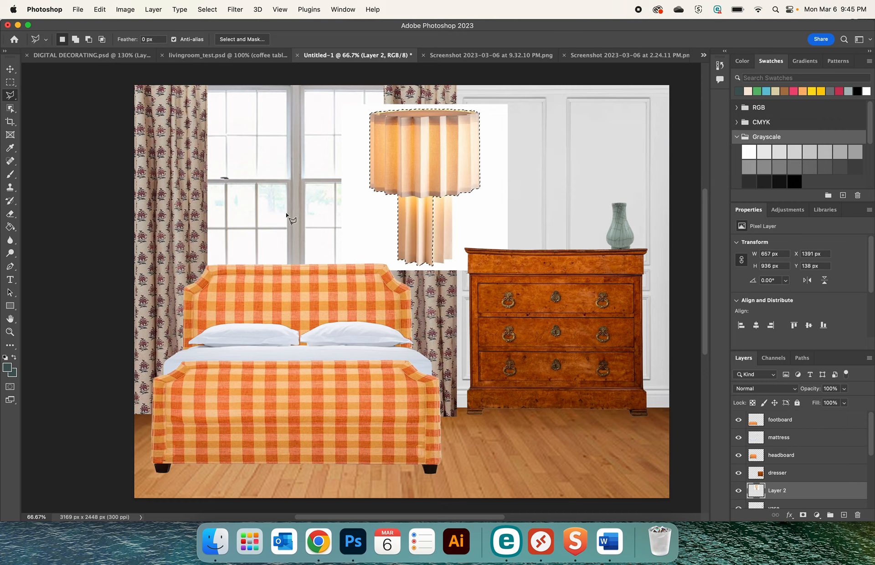
key("super+1")
key("super+equal")
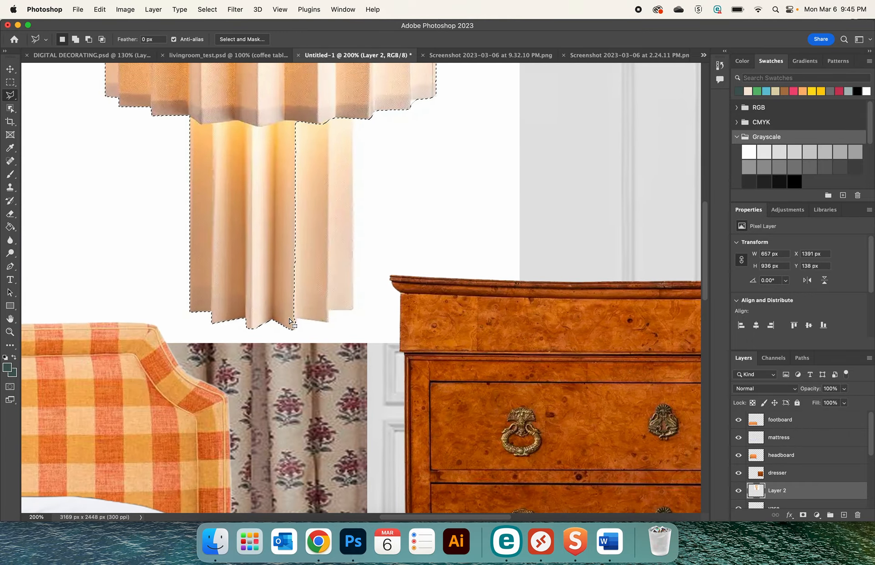
Try tracing the unselected right pleats of the lamp base with the Polygonal Lasso in subtract mode
key("alt")
key("super+d")
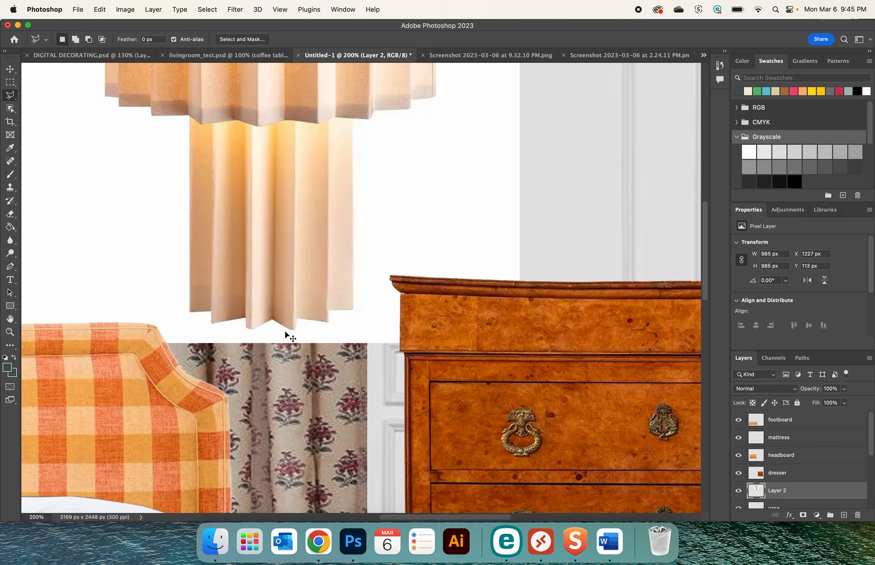
key("super+z")
key("alt")
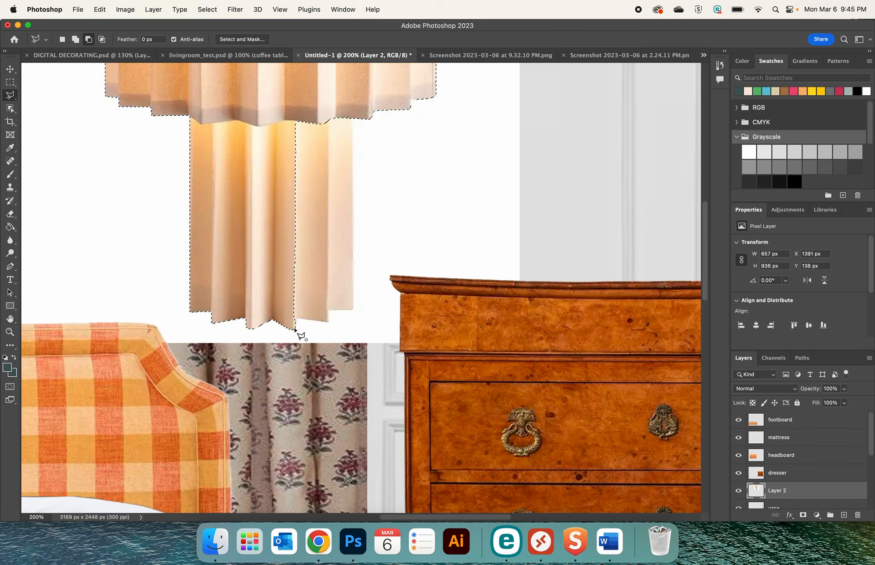
left_click(329, 323)
left_click(328, 311)
left_click(354, 309)
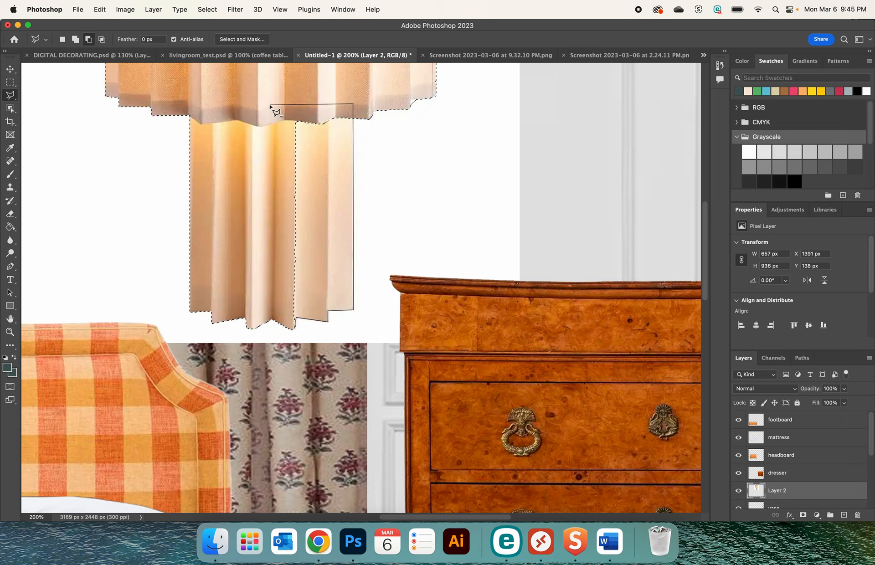
left_click(294, 329)
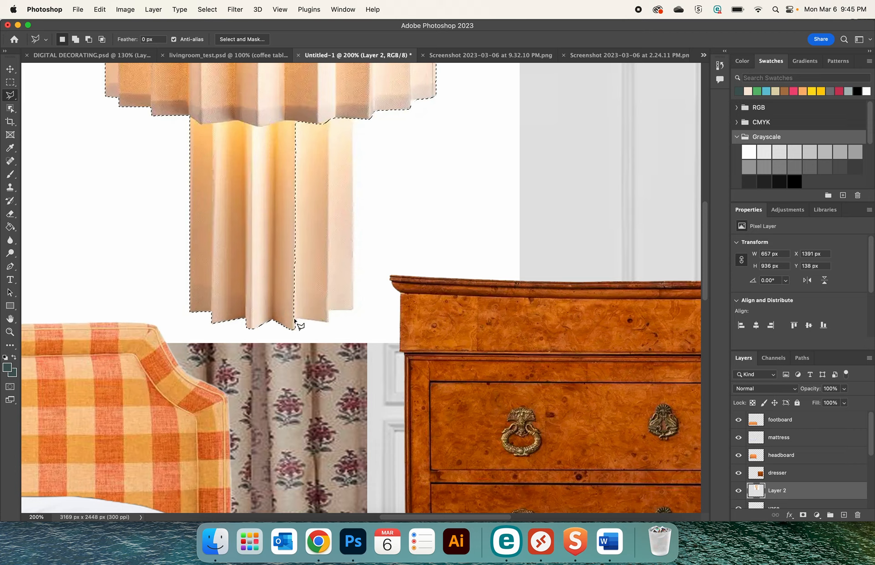
Add the unselected right pleats of the lamp base to the existing selection with the Polygonal Lasso
key("shift")
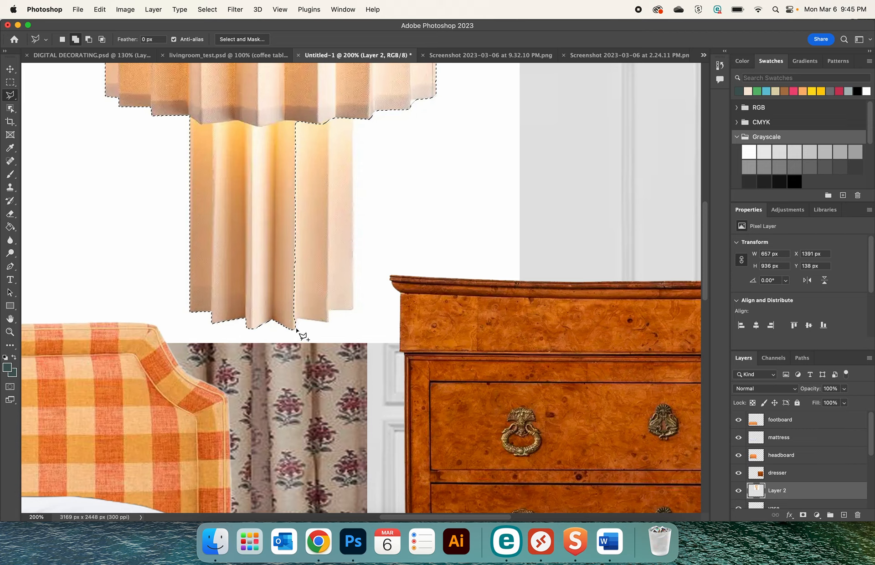
left_click(296, 328)
left_click(297, 318)
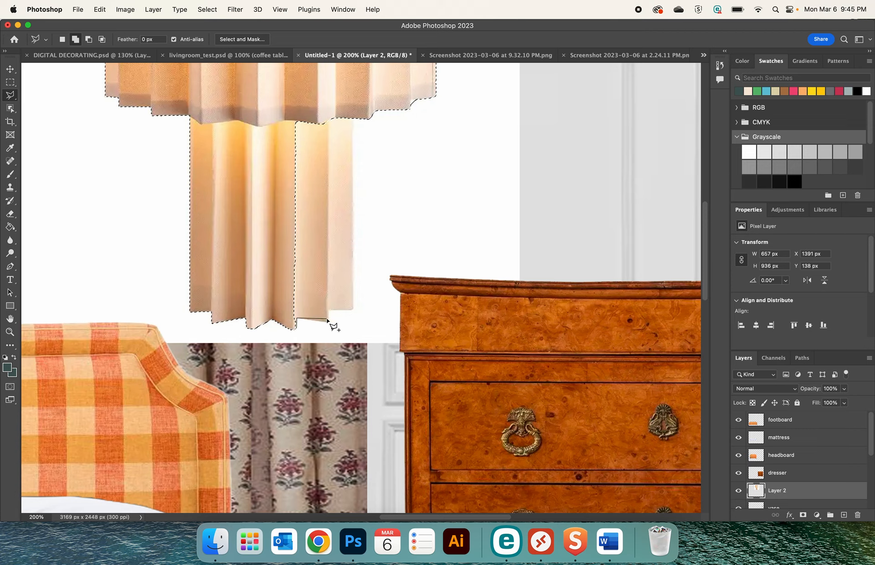
left_click(329, 323)
left_click(329, 310)
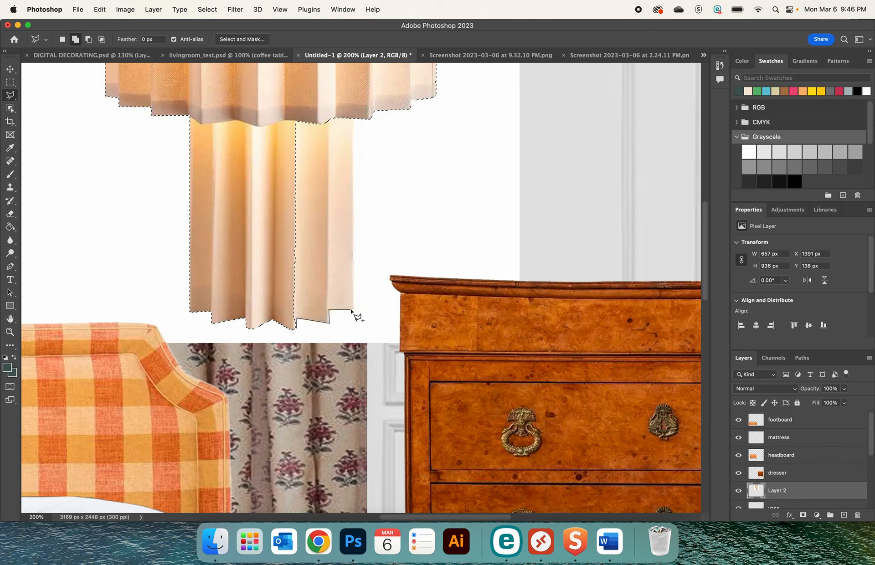
left_click(353, 310)
left_click(354, 90)
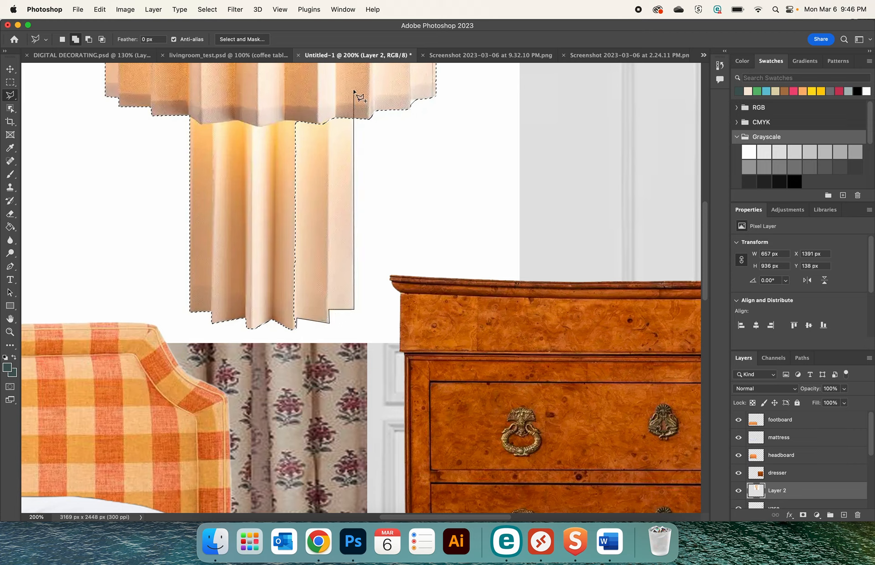
left_click(246, 110)
left_click(247, 263)
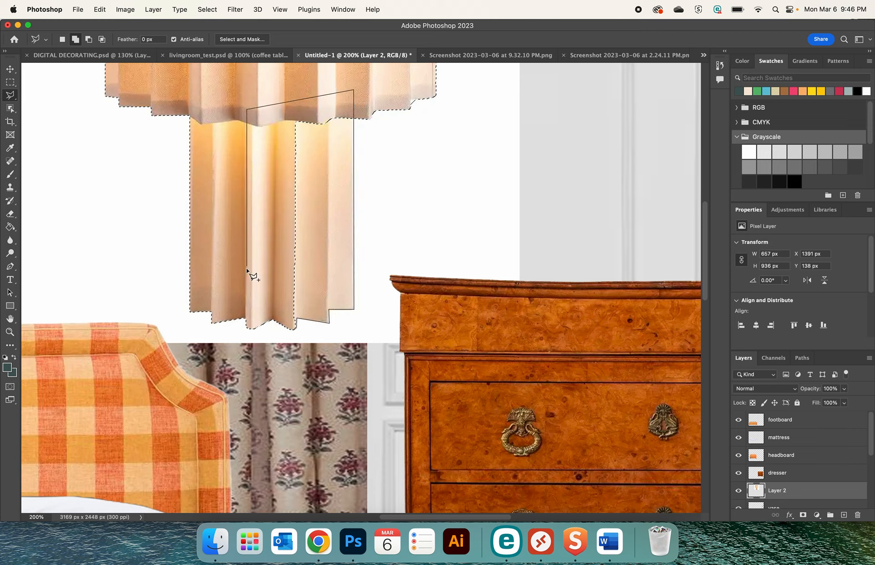
left_click(297, 329)
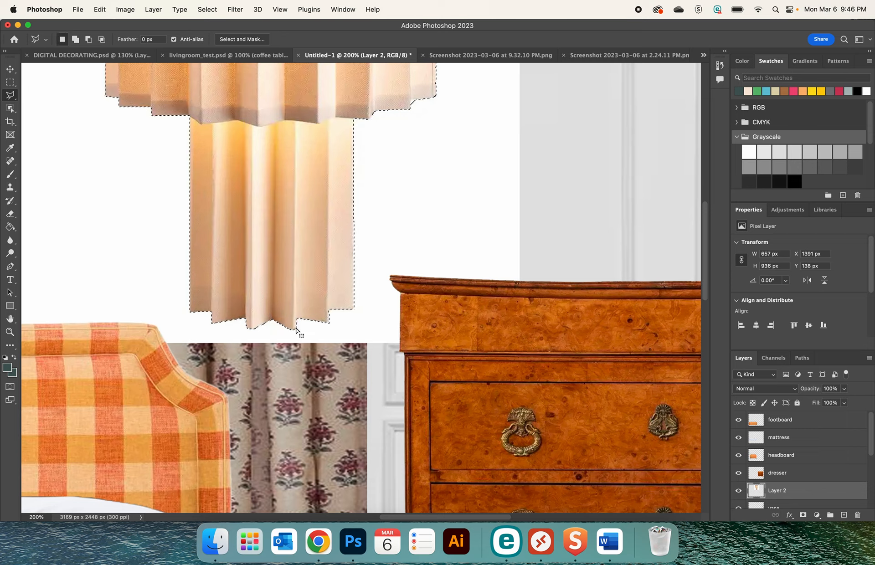
Cut out the selected lamp, delete its leftover white background layer and paste the lamp back into the collage
key("super+x")
key("BackSpace")
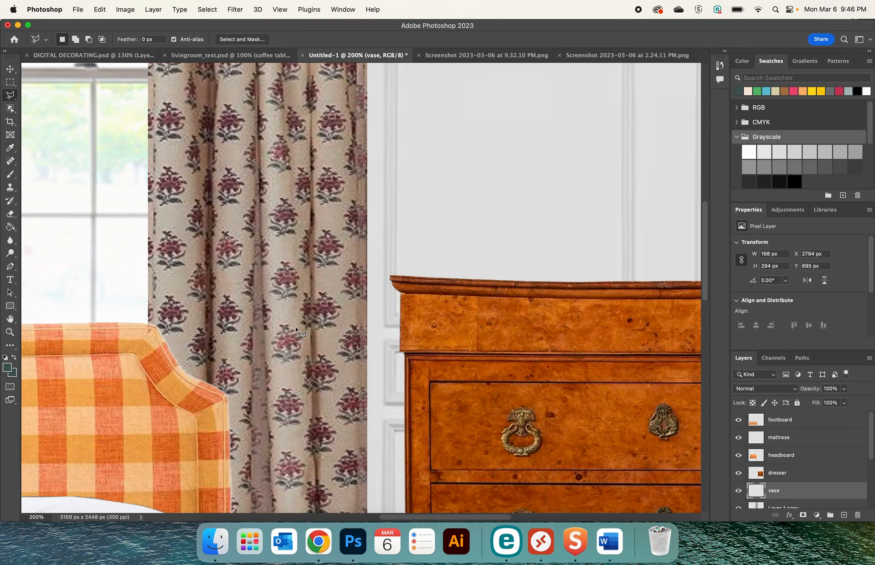
key("super+minus")
key("super+minus")
key("super+v")
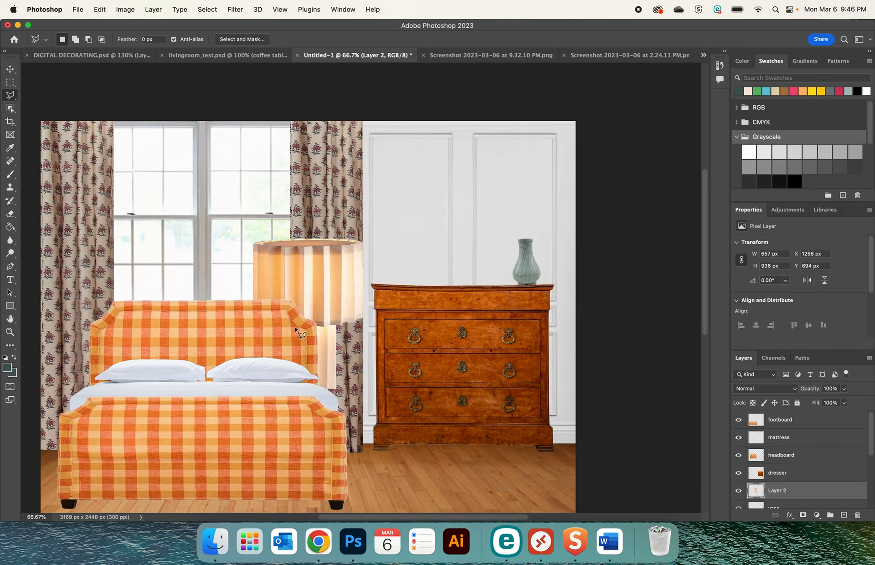
Scale the lamp to about 324 × 462 px and stand it on the dresser's left end at about X 2002, Y 527 px
left_click(10, 69)
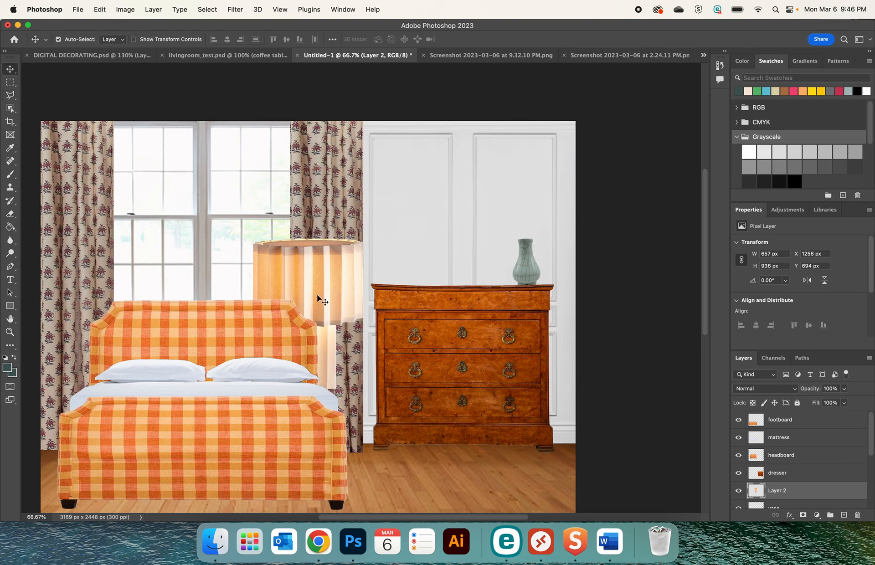
left_click_drag(318, 295, 411, 242)
key("super+t")
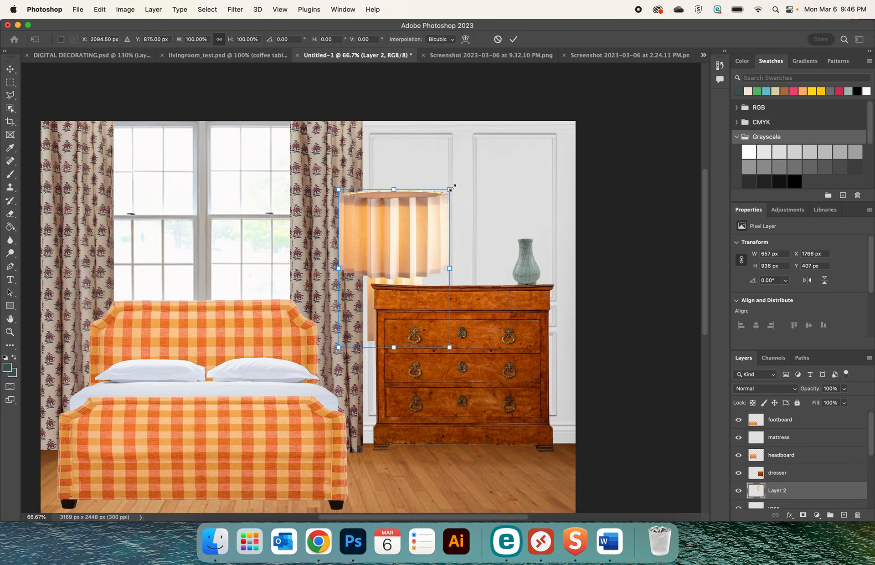
left_click_drag(449, 189, 388, 264)
left_click_drag(348, 293, 387, 235)
key("Return")
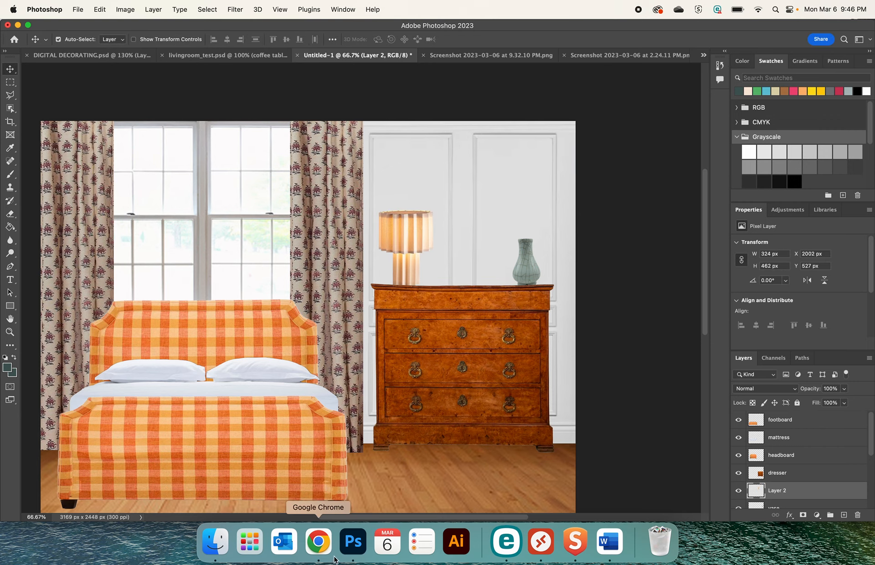
Switch to Chrome and open the saved favorite items on 1stDibs from the pleated lamp's page
left_click(318, 542)
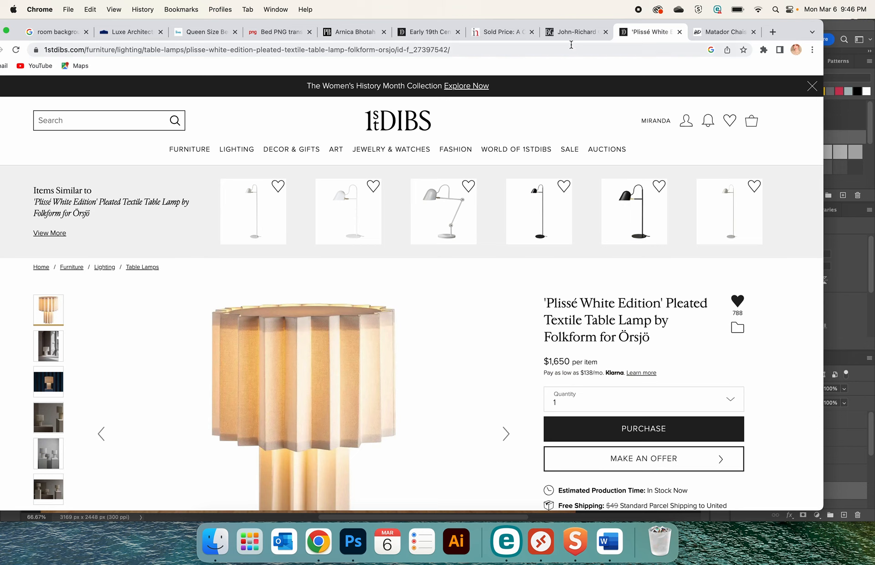
left_click(570, 33)
left_click(429, 32)
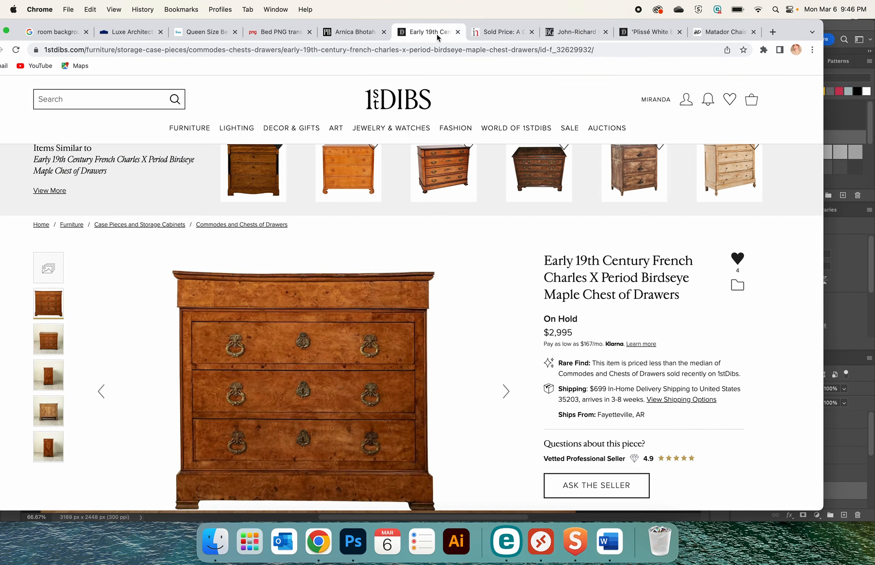
left_click(358, 33)
left_click(637, 32)
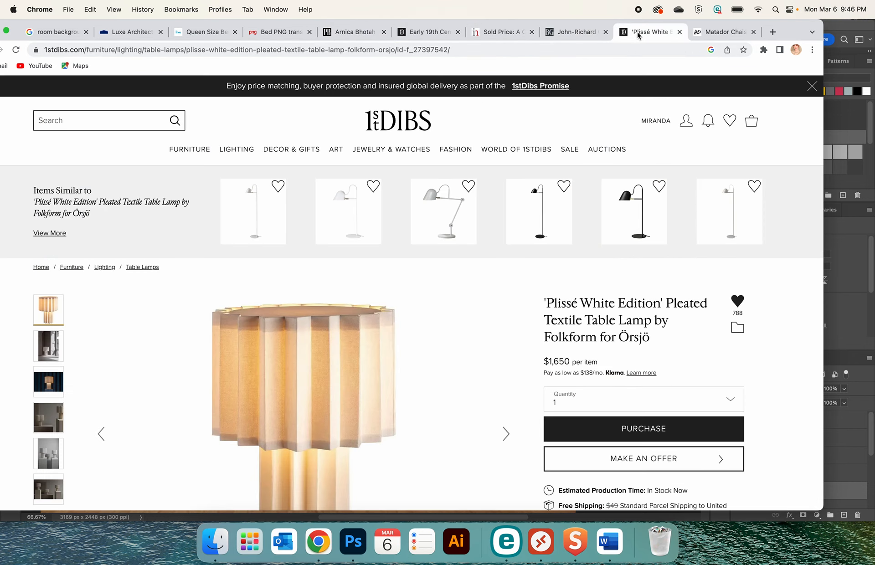
mouse_move(730, 122)
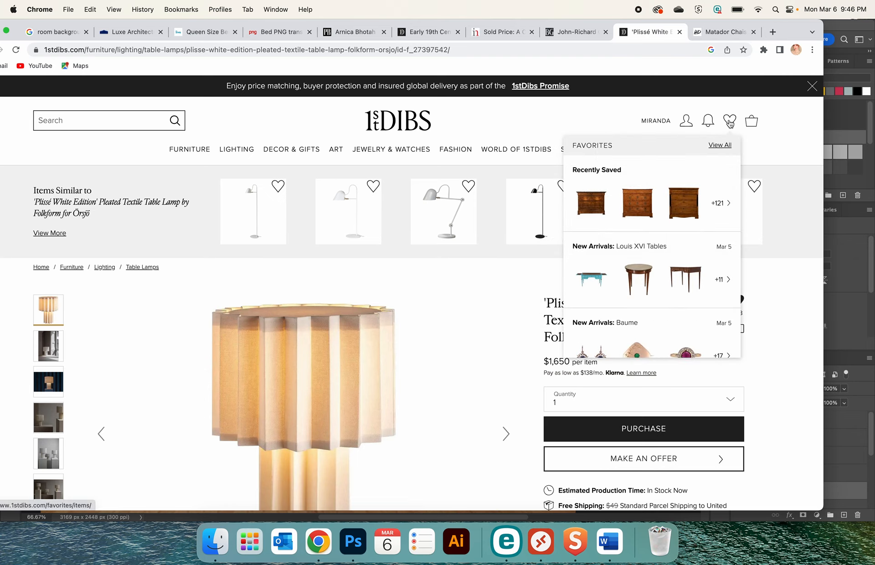
left_click(659, 195)
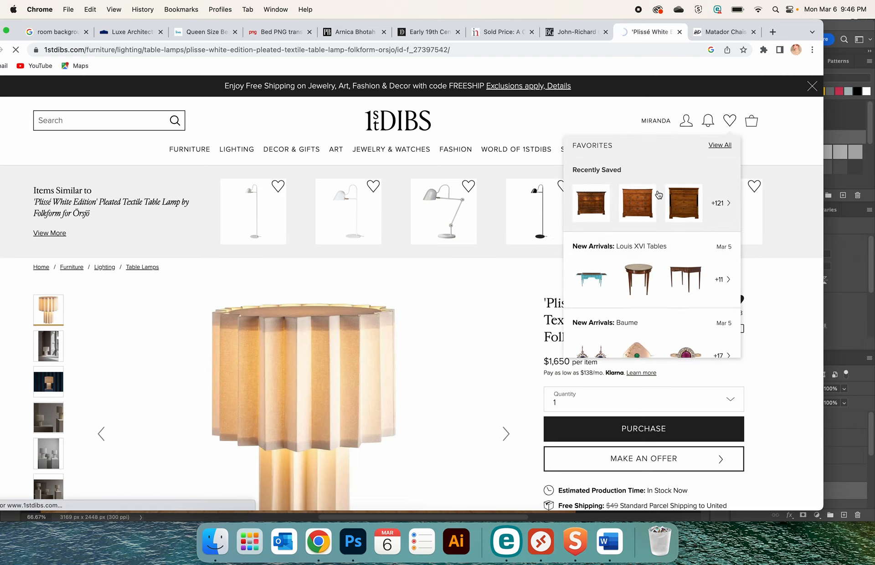
Open the Contemporary Sea Green Diamond Murano Glass Blocks Mirror from the favorites and copy its product image
scroll(390, 349, "down", 15)
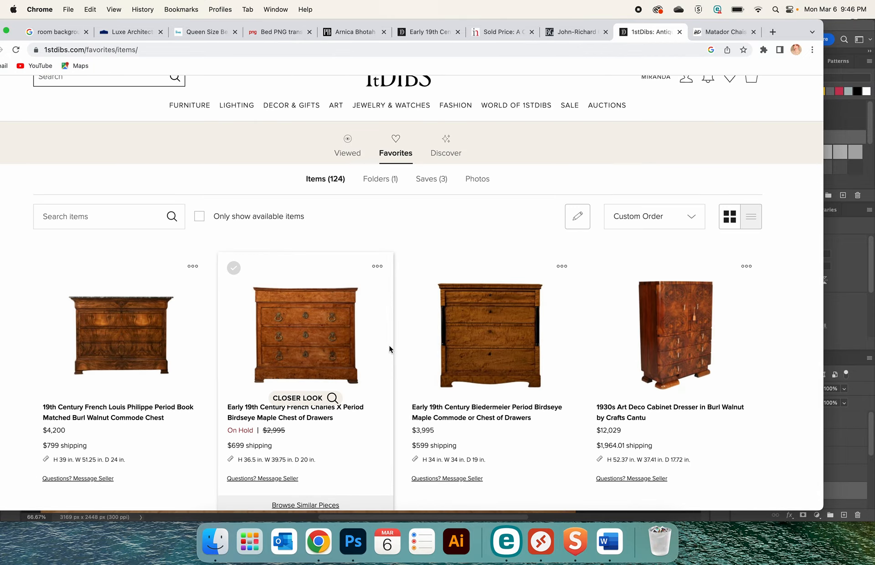
scroll(389, 348, "down", 10)
scroll(389, 349, "down", 10)
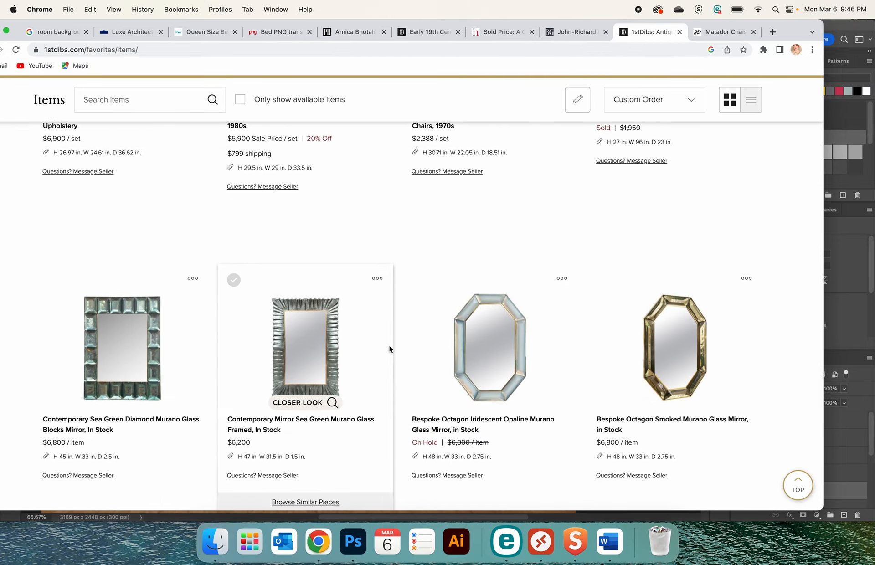
left_click(113, 315)
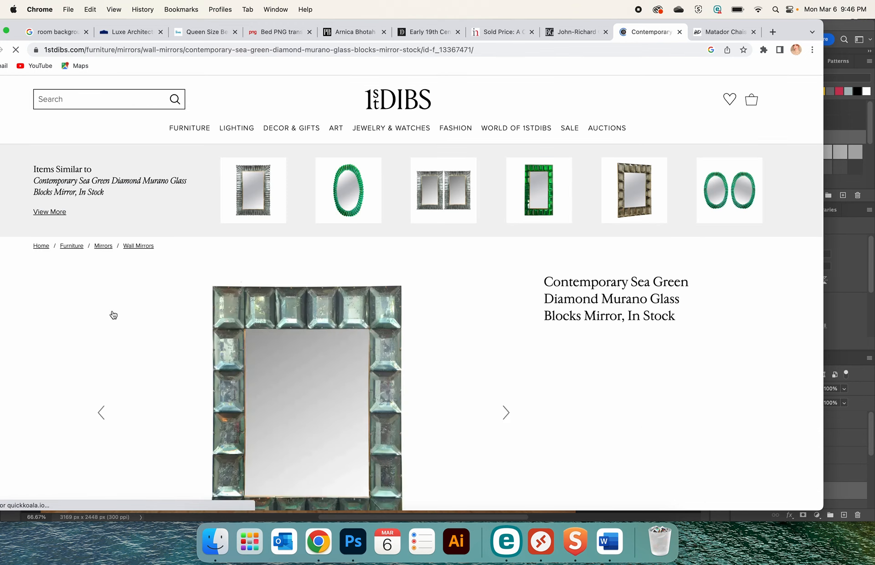
scroll(219, 371, "down", 2)
right_click(228, 372)
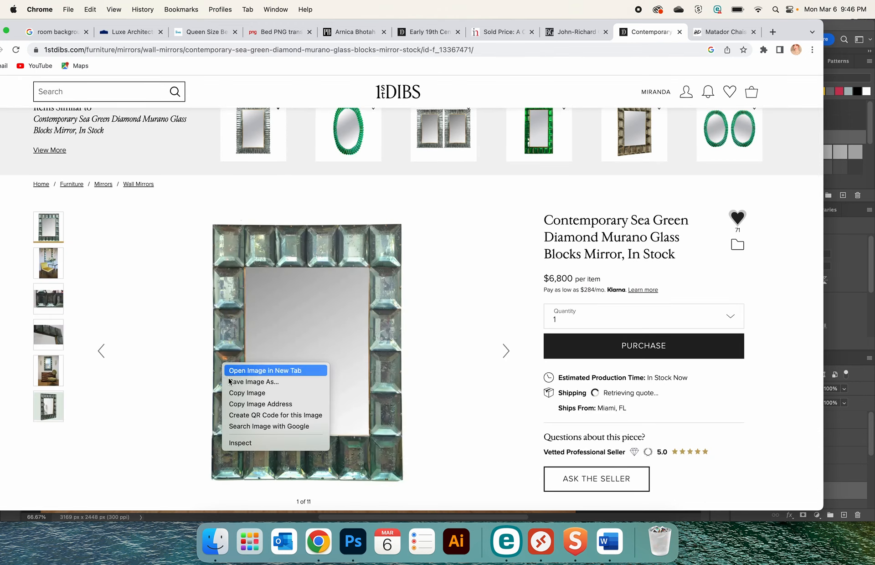
left_click(237, 391)
Return to Photoshop, paste the mirror image and remove its outer white background with the Magic Wand tool
left_click(347, 545)
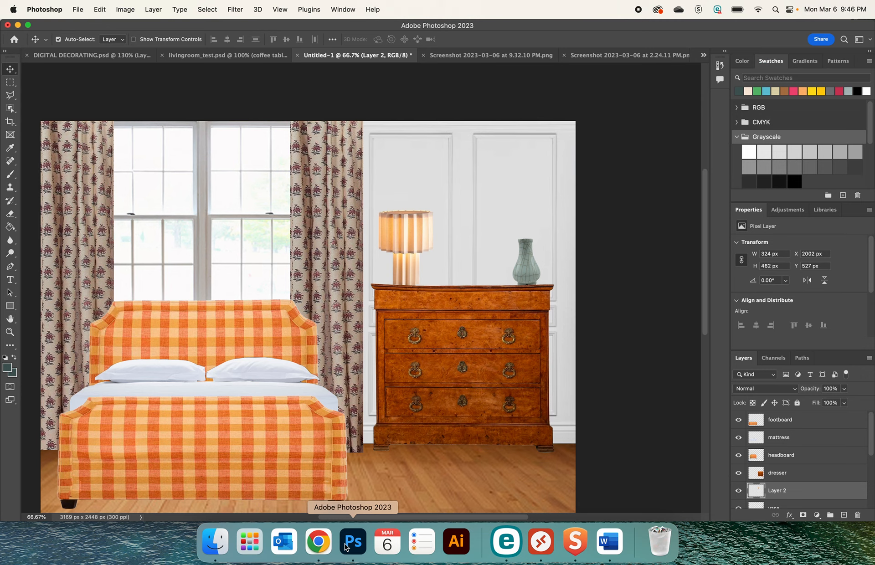
key("super+v")
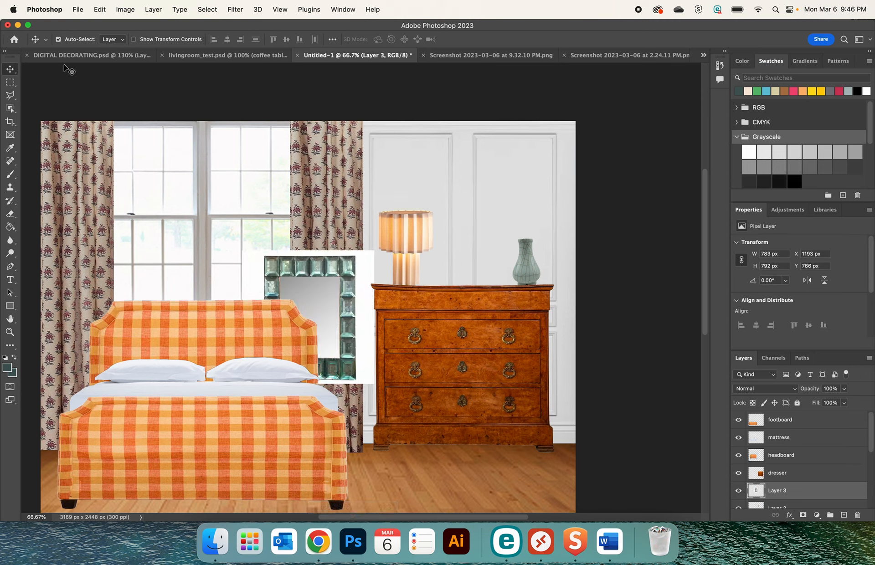
left_click(10, 108)
left_click(38, 128)
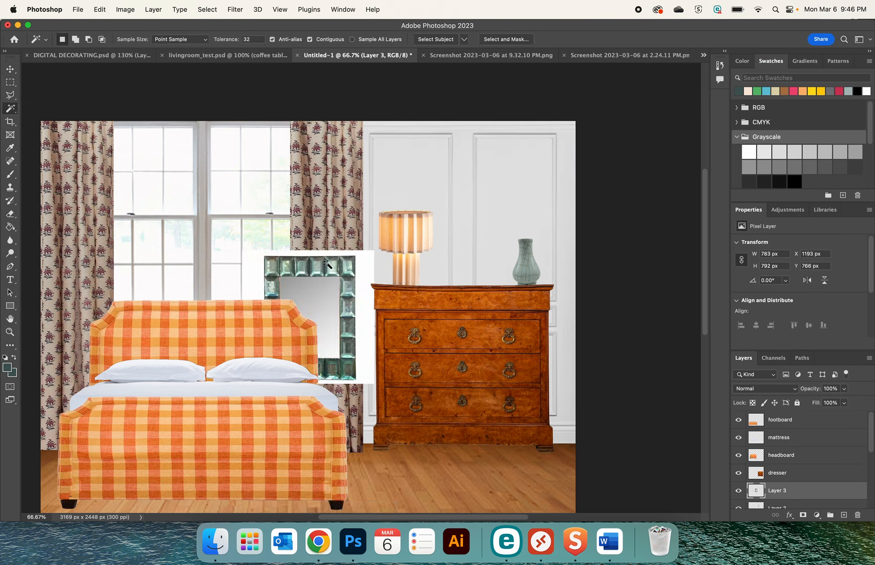
left_click(362, 281)
key("Delete")
key("super+d")
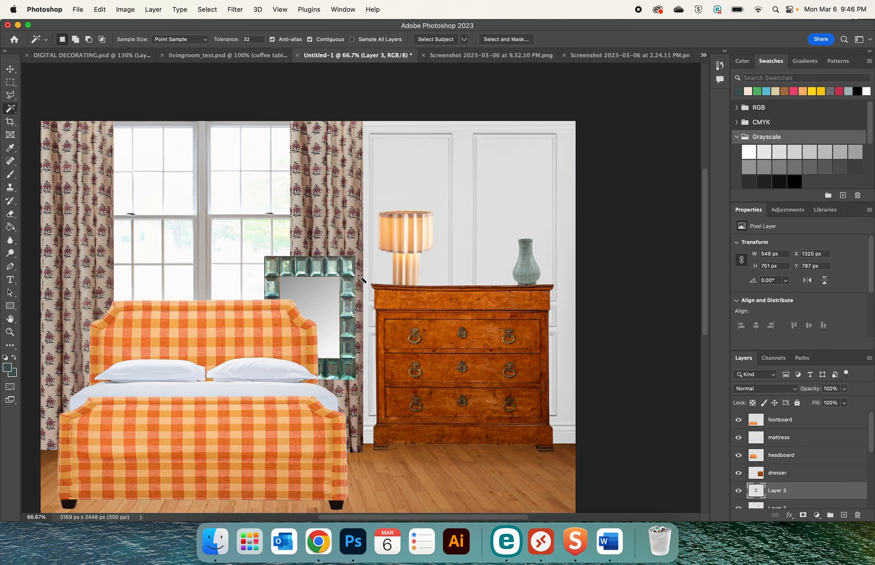
Move the mirror onto the wall above the dresser, at about X 2224, Y 188 px
left_click(11, 70)
left_click_drag(342, 337, 488, 233)
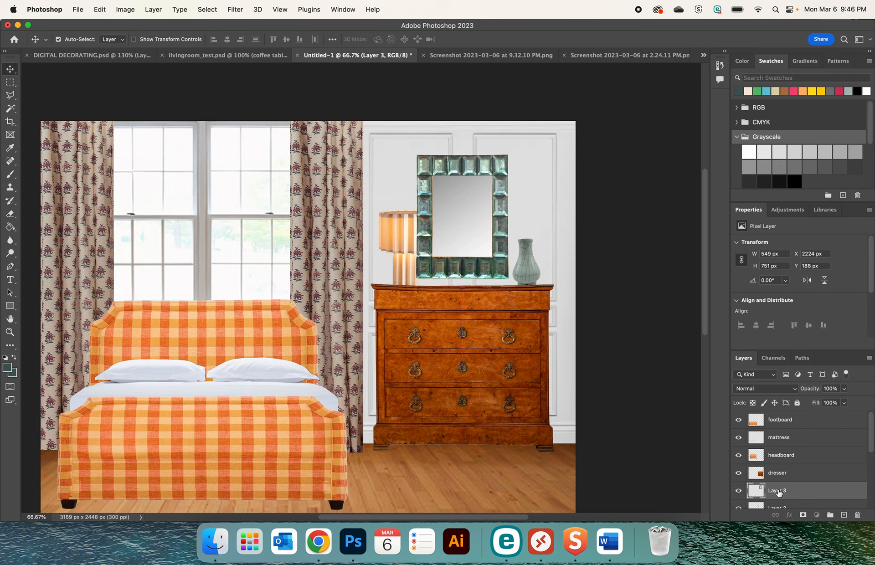
Move the mirror's Layer 3 directly below the footboard layer and the lamp's Layer 2 directly above Layer 3
left_click_drag(778, 491, 782, 434)
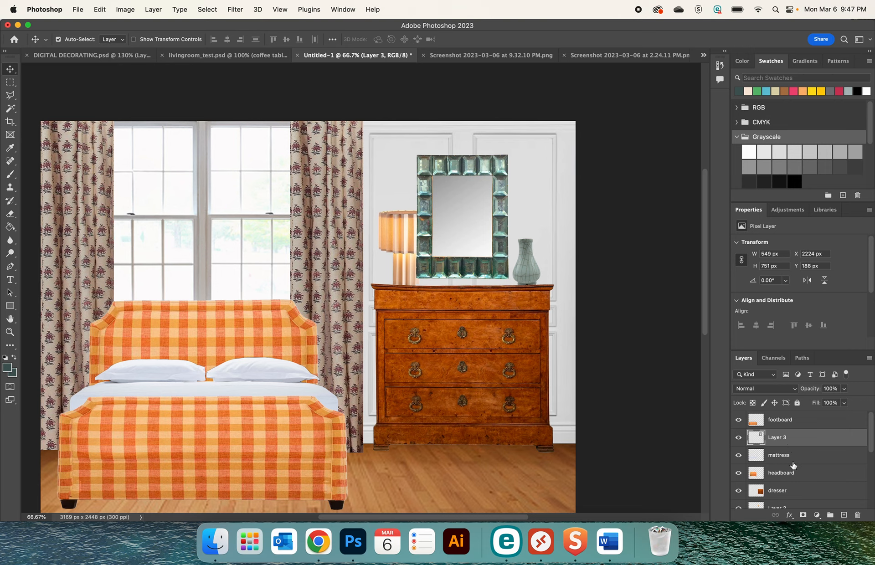
left_click(397, 231)
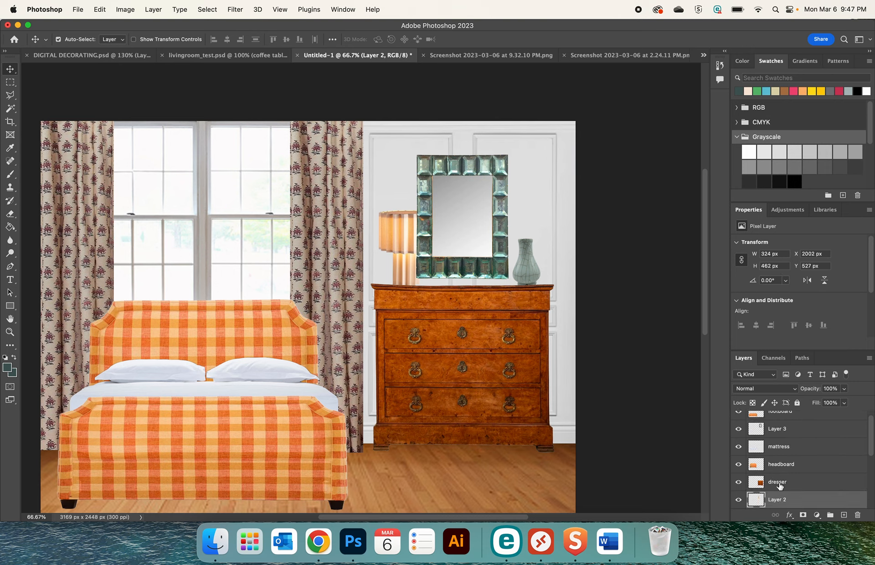
left_click_drag(777, 501, 776, 429)
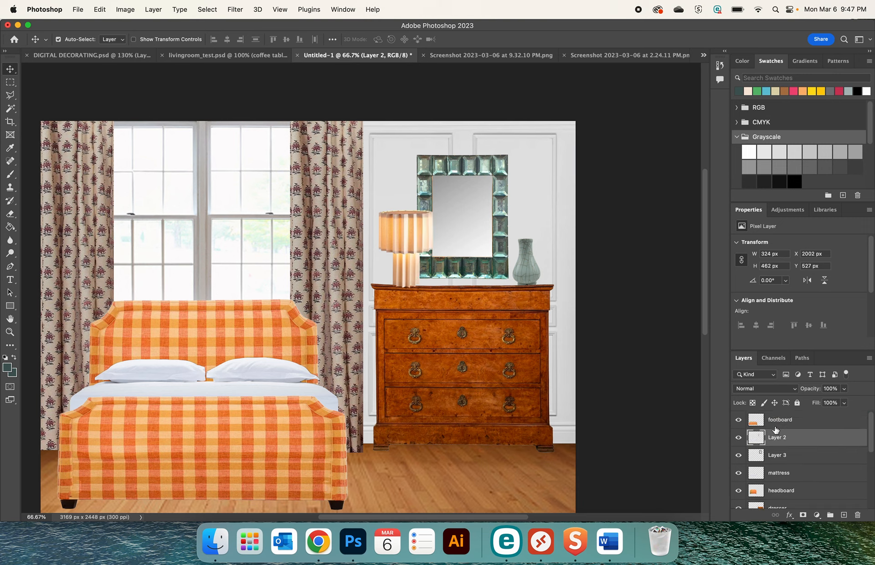
Rename Layer 2 as "lamp" and Layer 3 as "mirror"
double_click(774, 438)
left_click(777, 454)
double_click(773, 454)
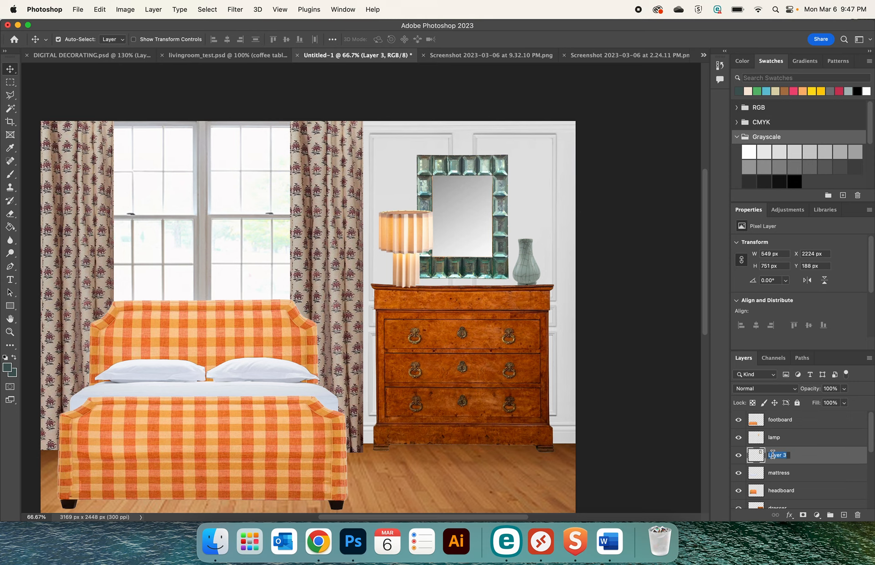
type("mirror")
key("Return")
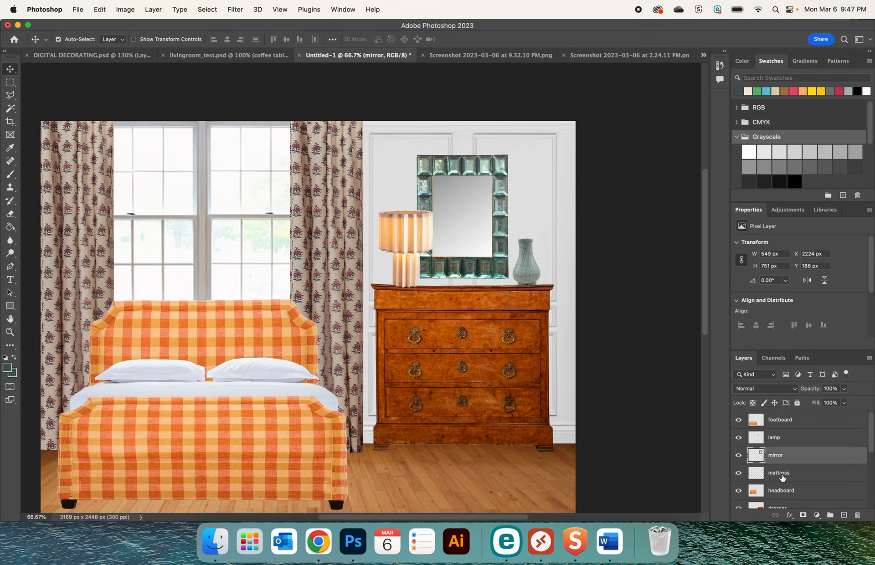
Reorder the layers so the lamp sits directly below the dresser and the mirror directly below the lamp
scroll(782, 477, "down", 1)
left_click_drag(778, 492, 772, 464)
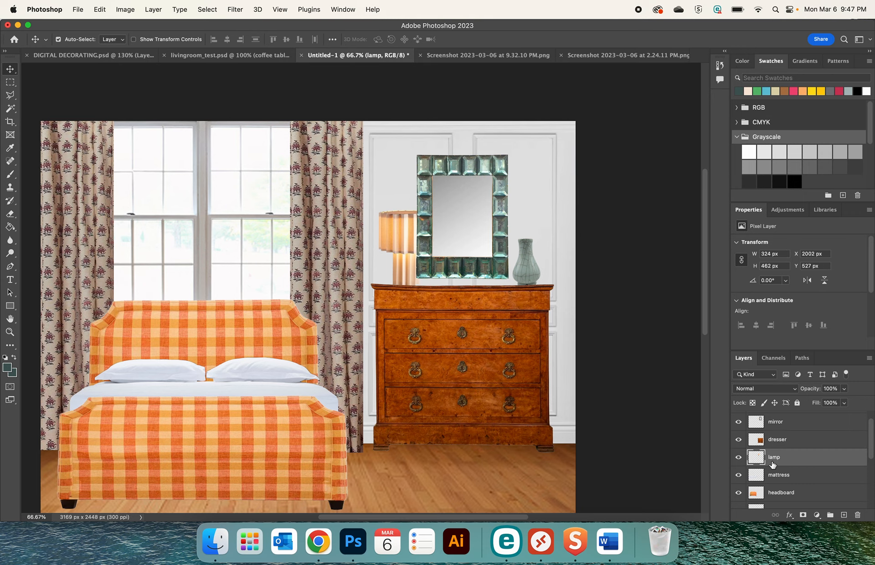
left_click(775, 423)
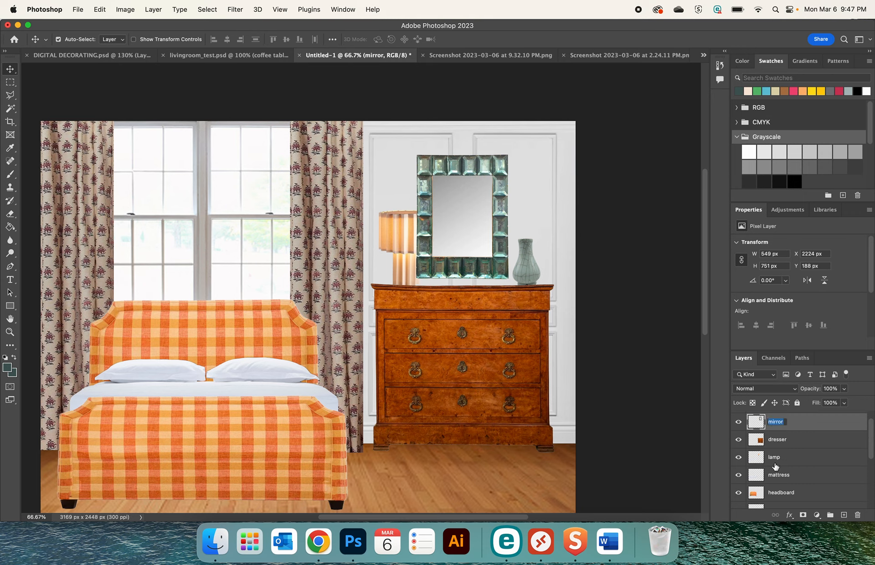
left_click(805, 424)
double_click(801, 425)
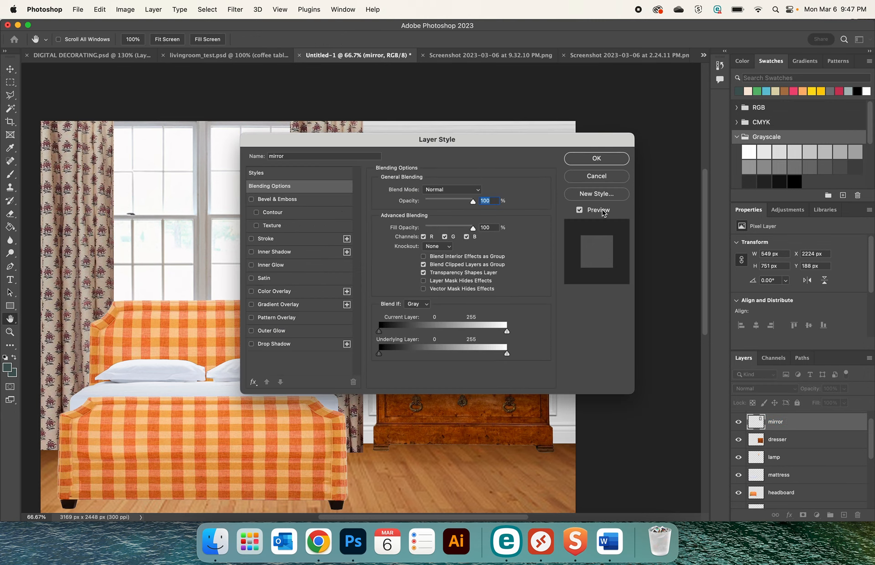
left_click(593, 183)
left_click_drag(777, 426, 784, 462)
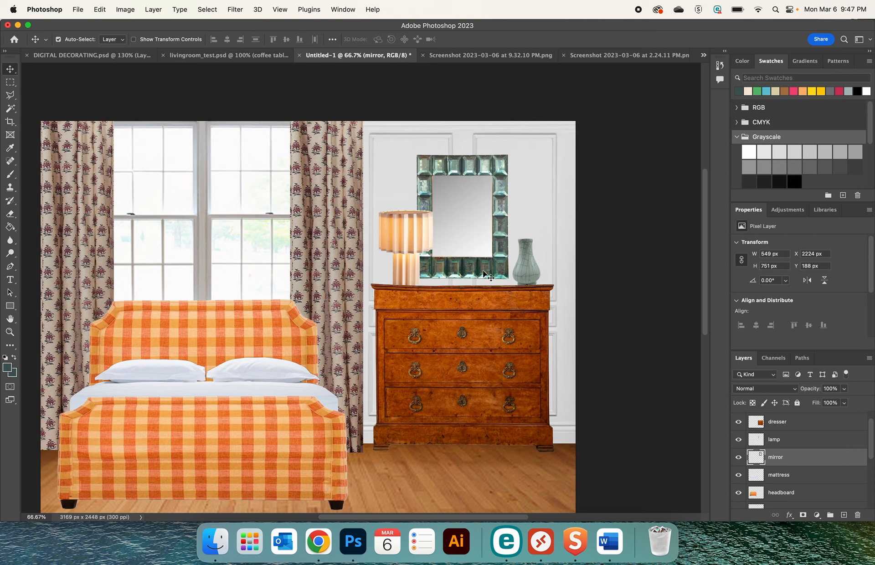
Scale the lamp to 89.20% and shift it along the dresser to about X 2033, Y 577 px
left_click(405, 236)
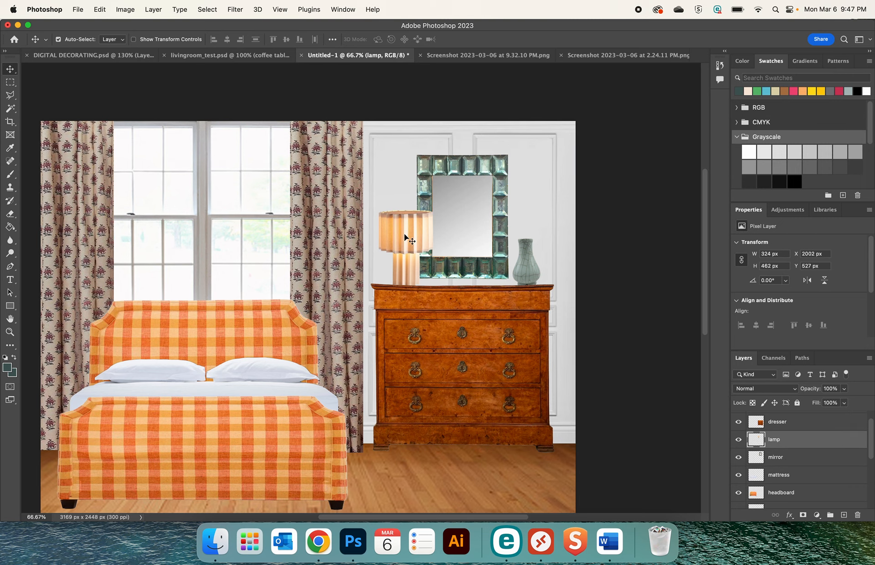
key("super+t")
left_click_drag(433, 210, 427, 218)
key("Right")
key("Right")
key("Right")
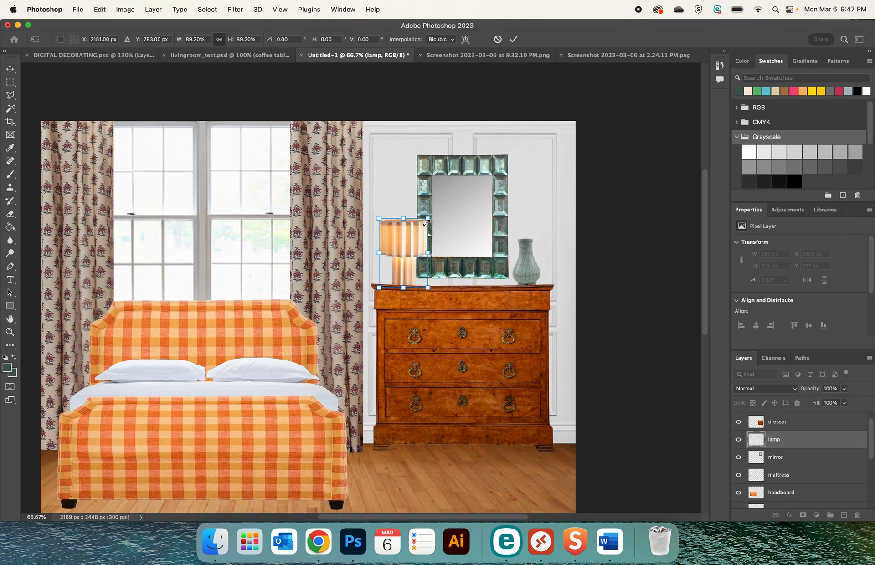
key("Right")
key("Right")
key("Right")
key("Right")
key("Right")
key("Right")
key("Right")
key("Right")
key("Right")
key("Right")
key("Right")
key("Right")
key("Right")
key("Right")
key("Right")
key("Right")
key("Right")
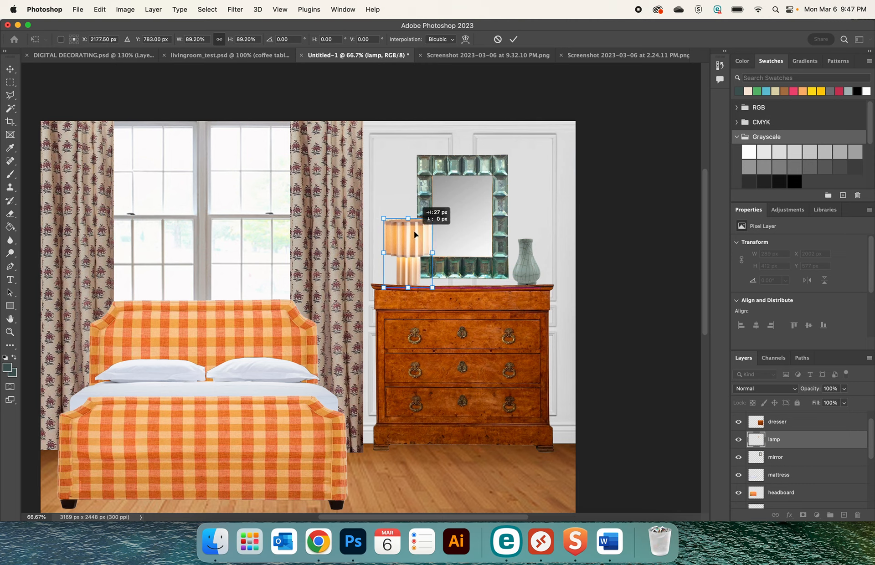
key("Return")
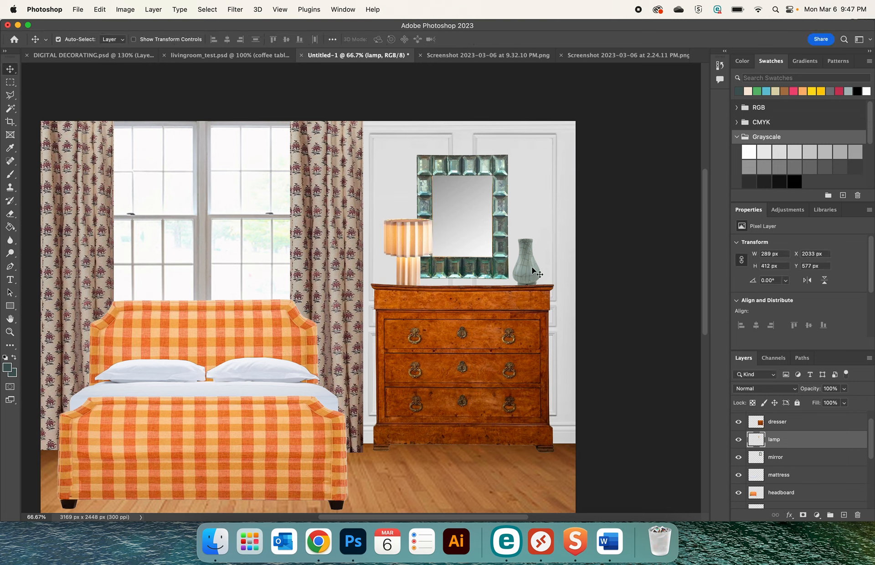
Shift the vase toward the mirror to about X 2737, Y 695 px and place its layer between the lamp and mirror layers
left_click_drag(532, 266, 525, 267)
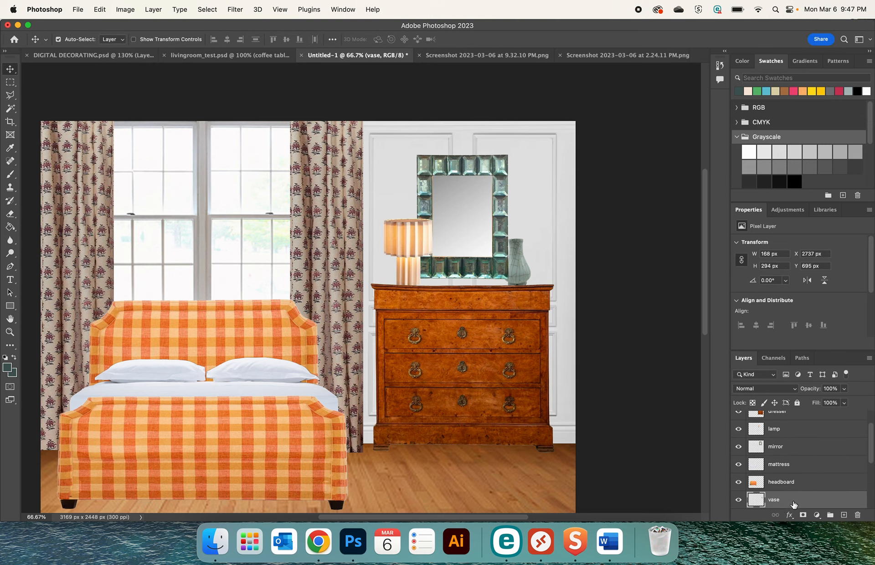
left_click_drag(793, 504, 792, 447)
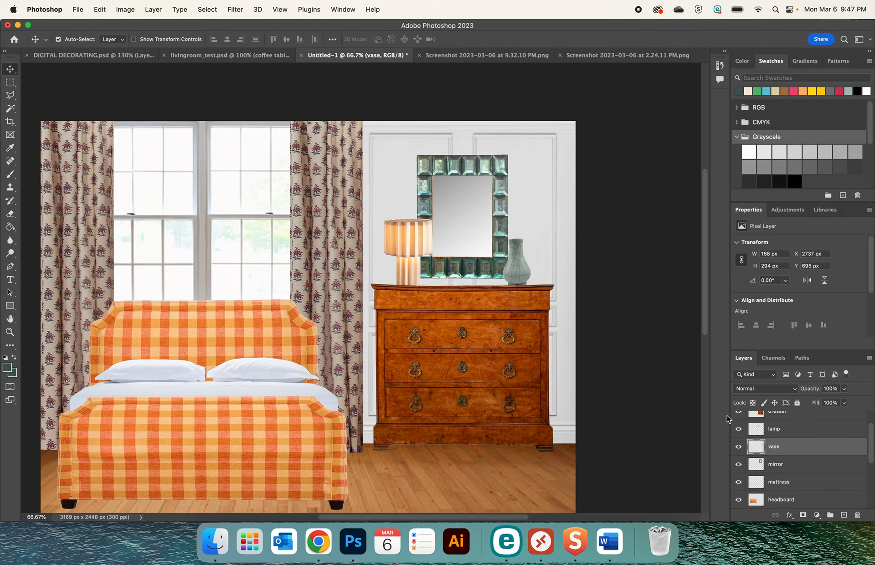
mouse_move(521, 266)
left_mouse_down()
mouse_move(512, 266)
mouse_move(520, 266)
left_mouse_up()
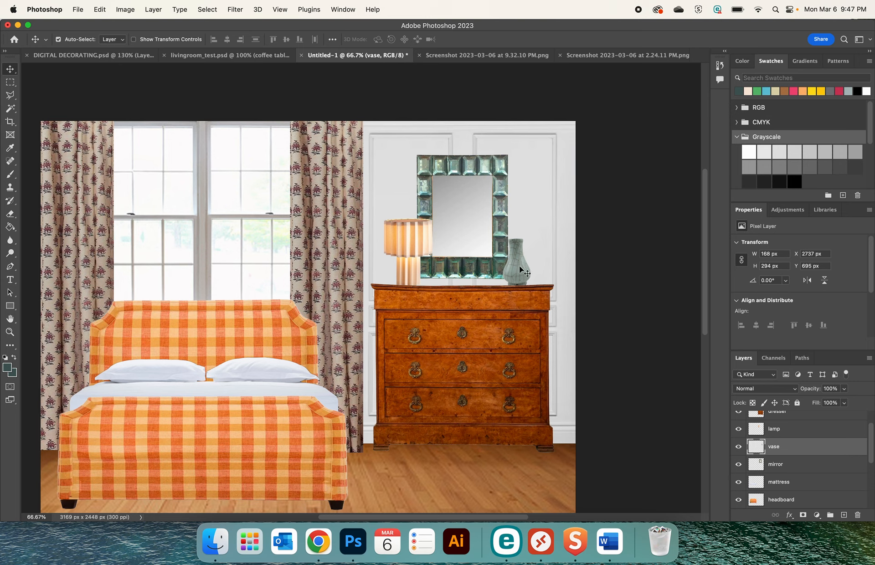
Nudge the lamp away from the mirror to X 2013 px
left_click(399, 239)
key("Left")
key("Left")
key("Left")
key("Left")
key("Left")
key("Left")
key("Left")
key("Left")
key("Left")
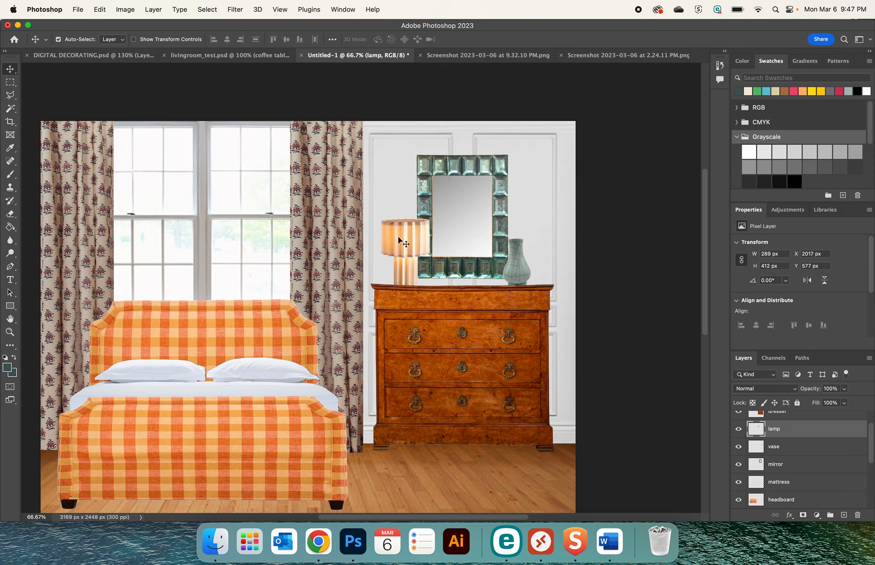
key("Left")
key("Left")
key("Left")
key("Left")
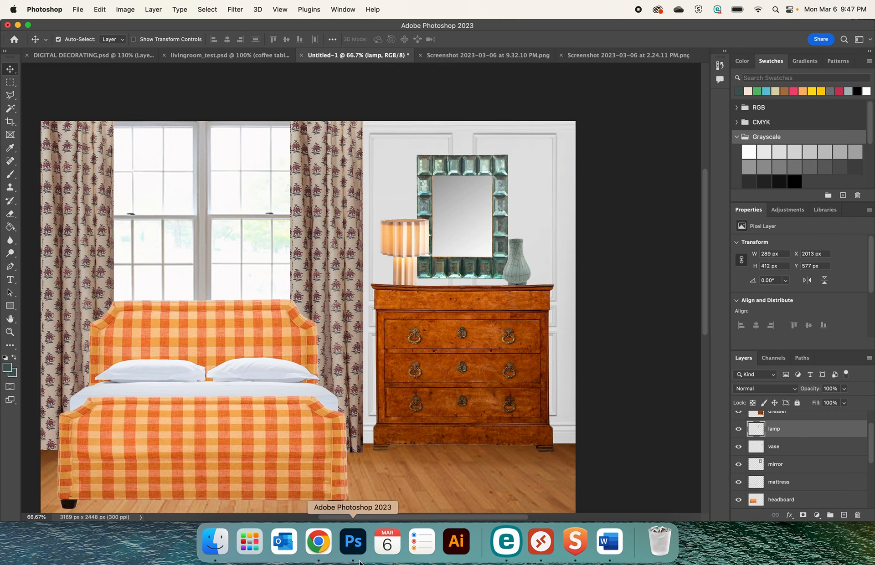
Copy the White Maples Decorative Tree image from its Bergdorf Goodman page in Chrome and paste it into the Photoshop collage
left_click(318, 541)
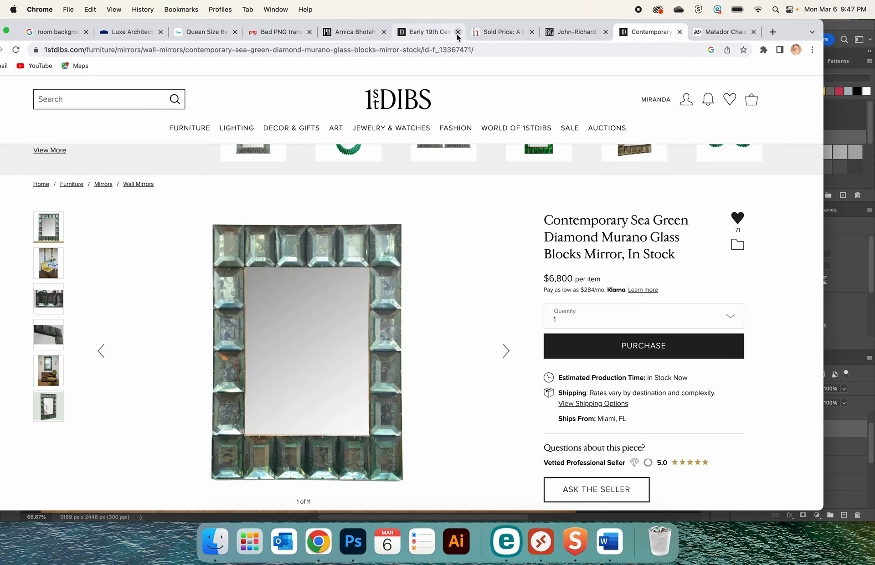
left_click(568, 37)
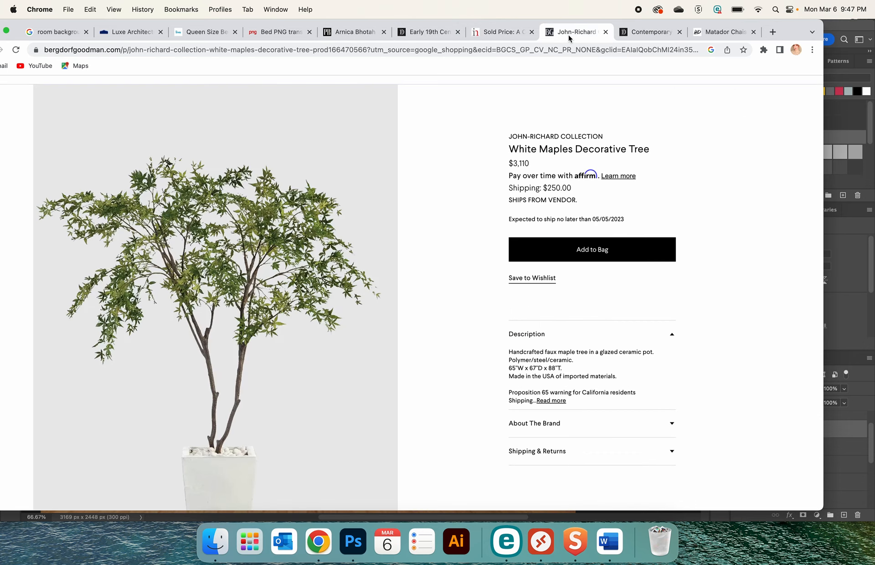
right_click(278, 277)
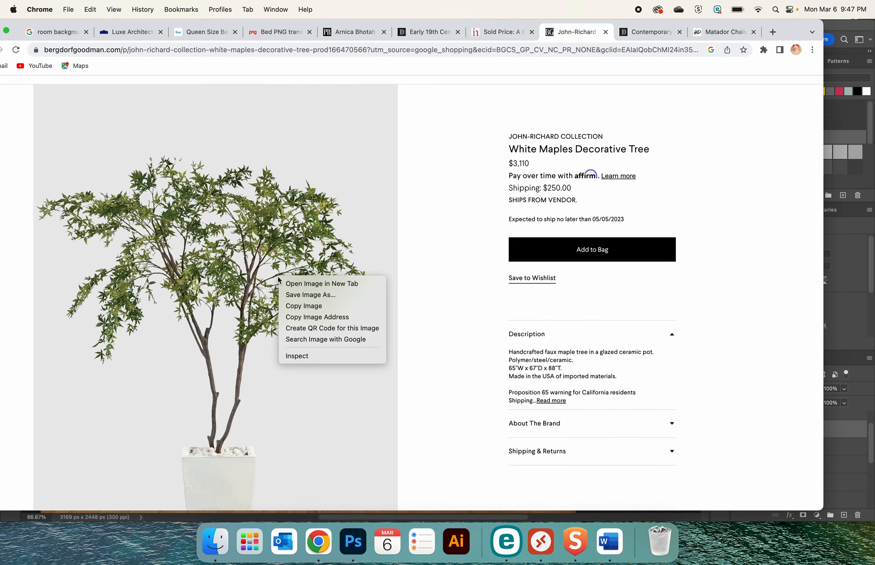
left_click(308, 305)
left_click(350, 548)
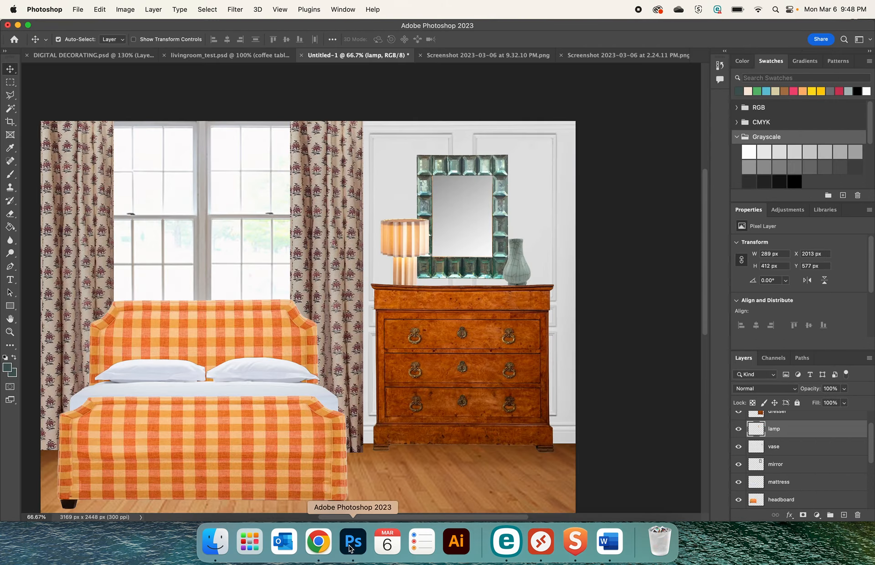
key("super+v")
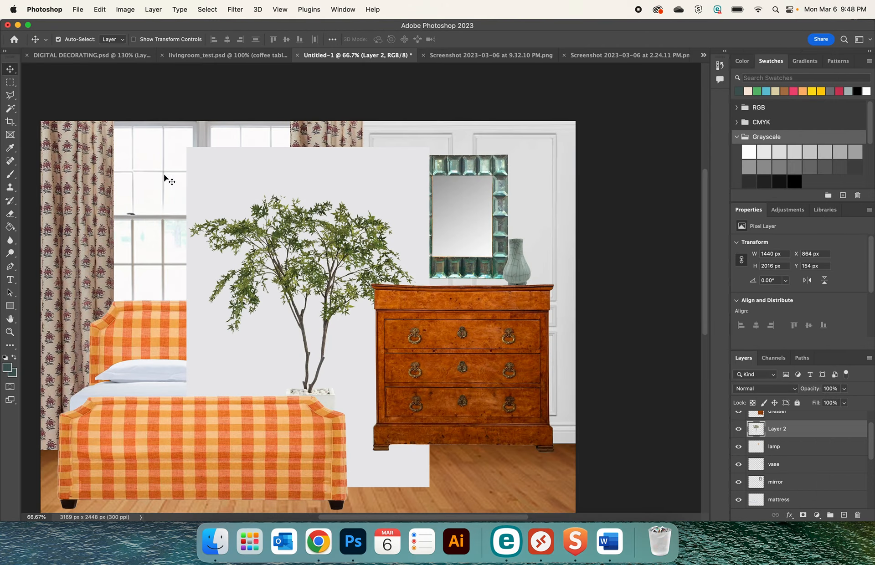
Keep only the tree's crown by cutting it out with a rectangular selection, deleting the remainder, and pasting it back over the window
left_click(10, 83)
left_click_drag(185, 145, 436, 374)
key("super+x")
key("Delete")
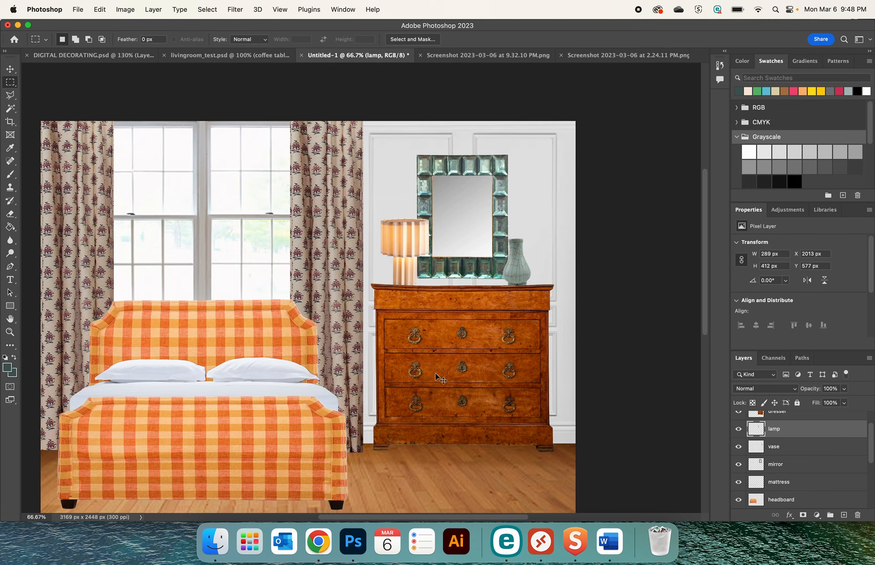
key("super+v")
left_click(10, 68)
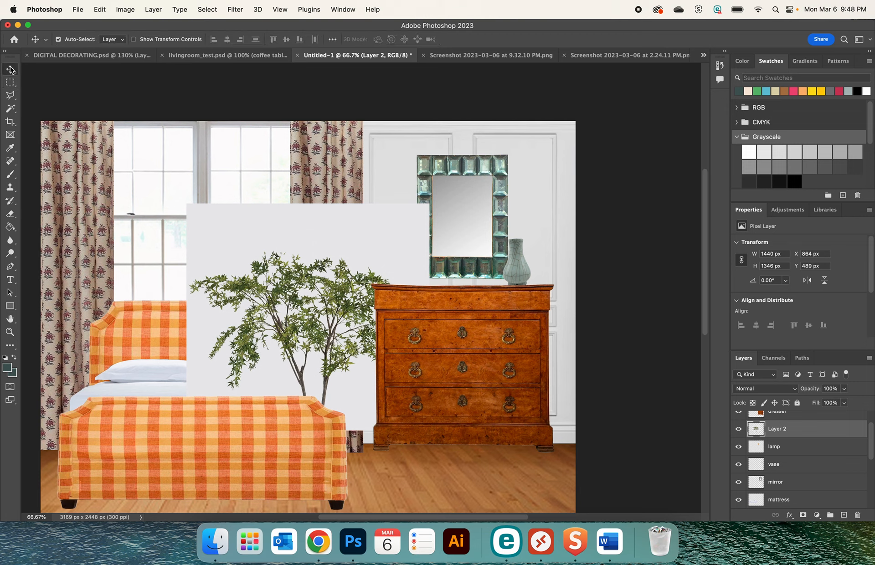
left_click_drag(267, 265, 190, 191)
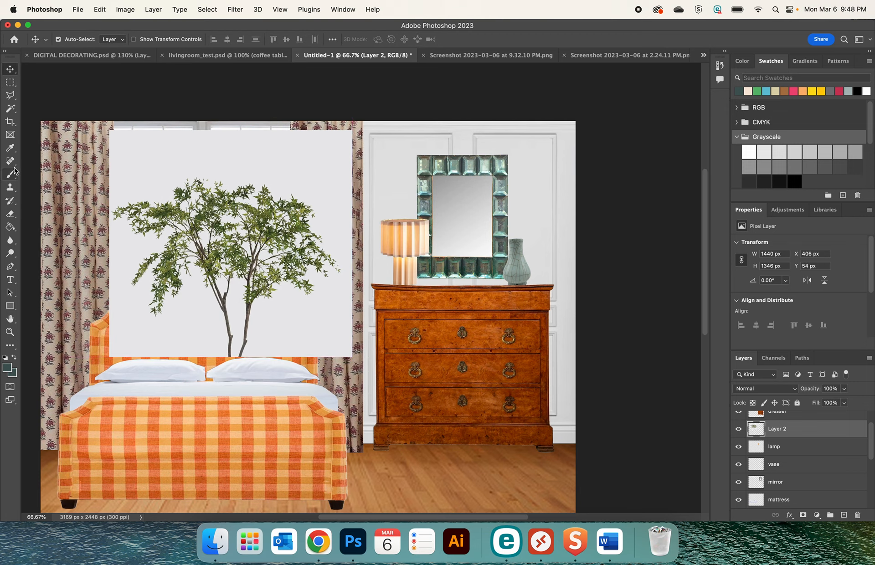
Isolate the tree branches from their grey background with the Object Selection tool, deleting the leftover background layer and pasting the cut-out
left_click(12, 109)
left_click(45, 108)
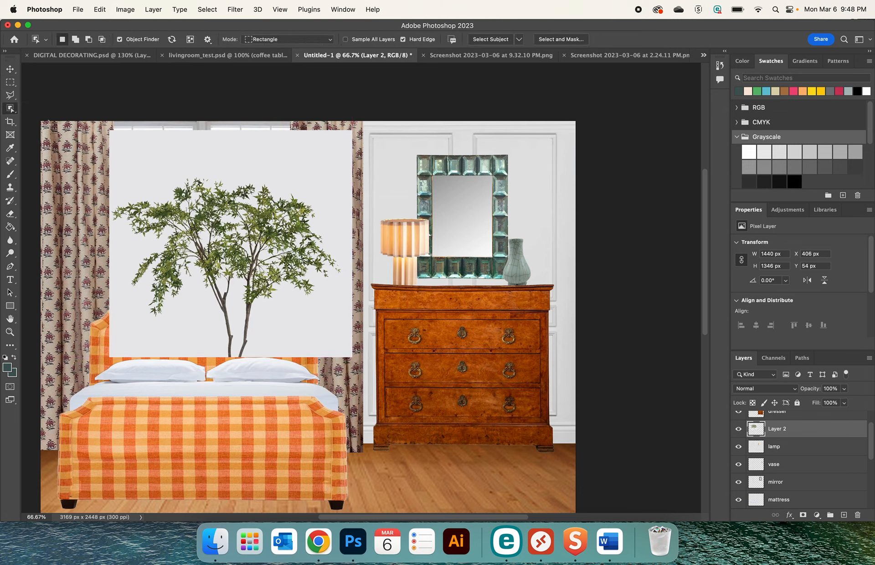
left_click(170, 212)
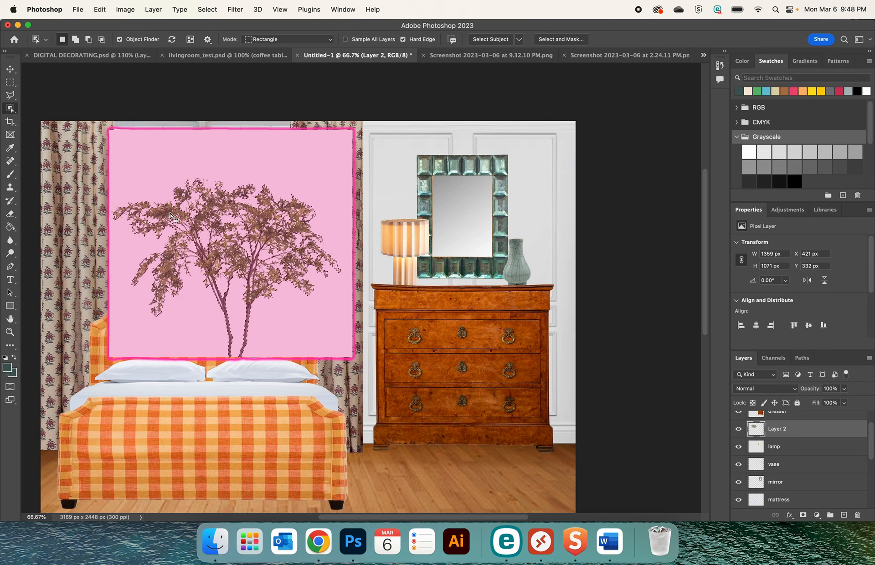
key("super+x")
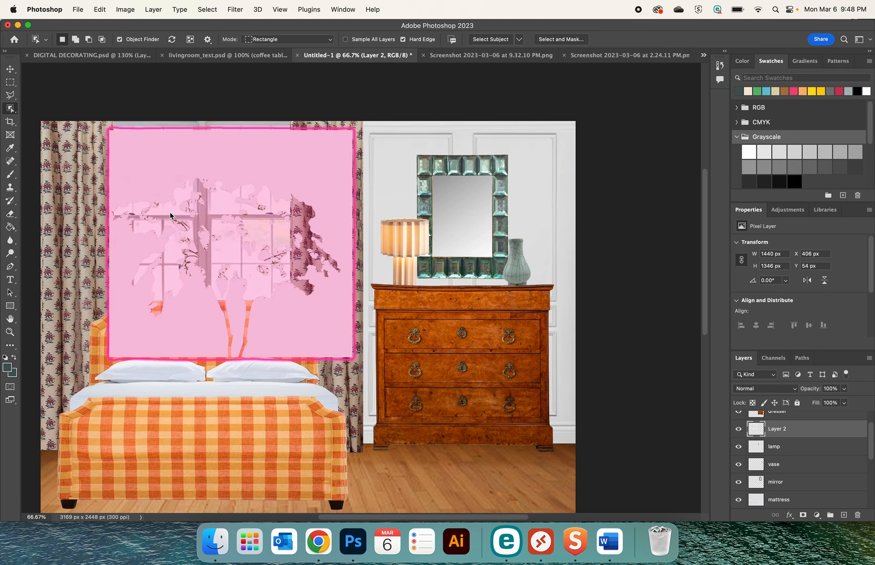
key("BackSpace")
key("super+v")
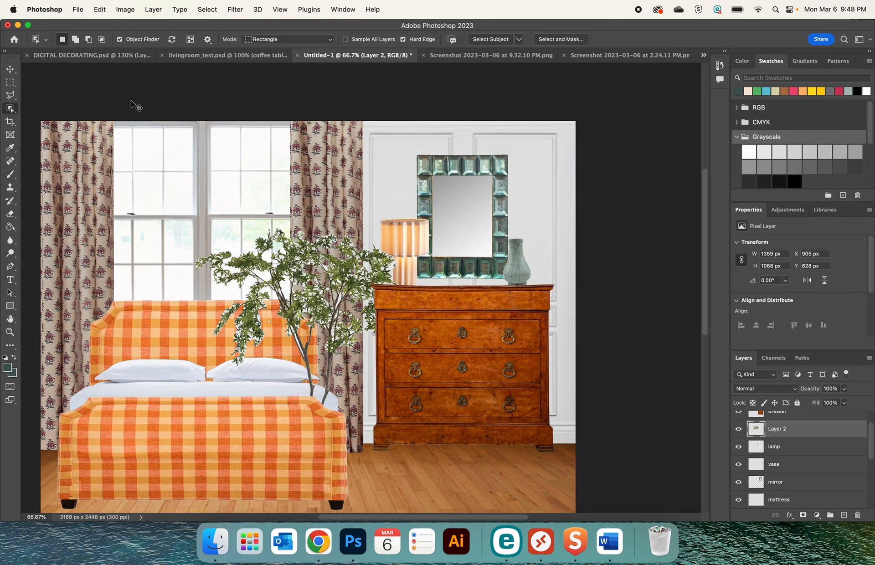
Scale the branches down to about 659 × 518 px and place their stems at the mouth of the vase
key("super+t")
left_click_drag(193, 227, 312, 319)
left_click_drag(339, 375, 486, 222)
key("Return")
key("w")
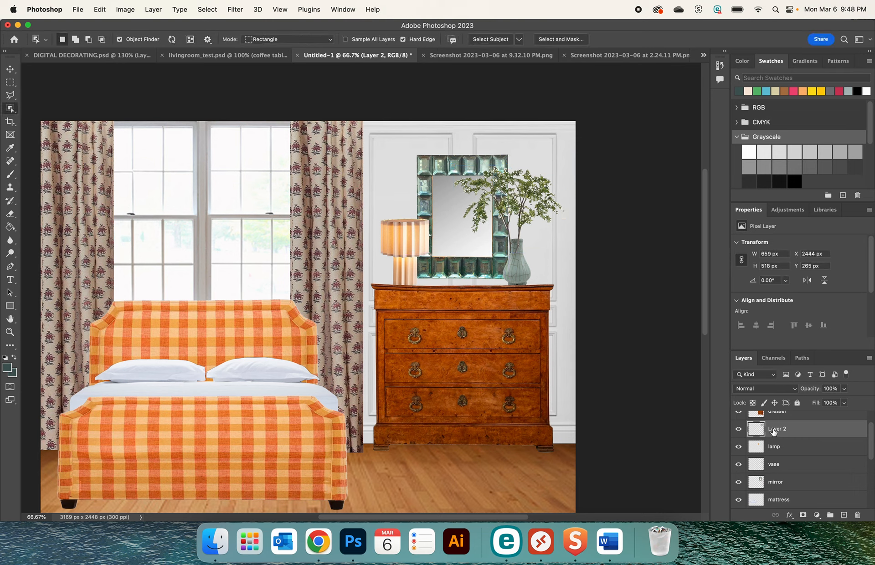
Rename the tree's Layer 2 as "branches" and move it directly below the vase layer
double_click(775, 429)
type("branches")
key("Return")
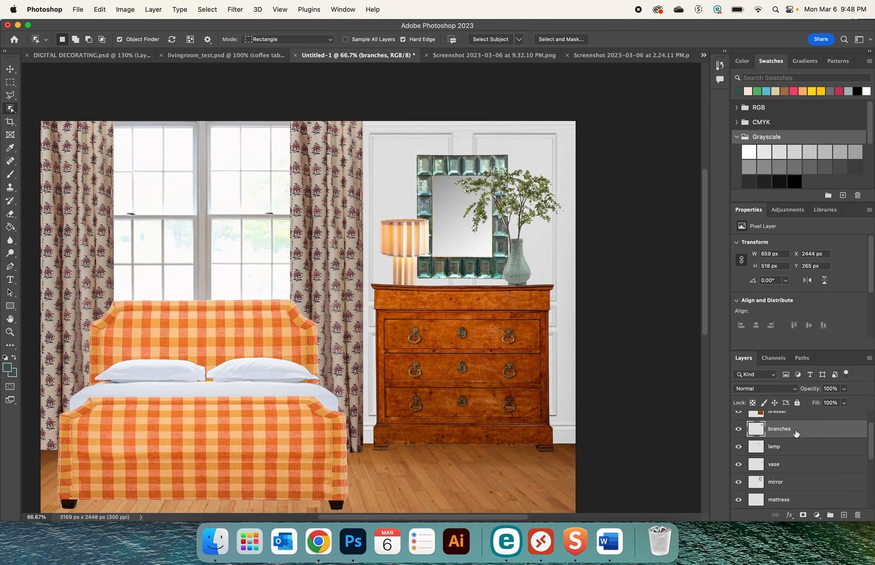
left_click_drag(795, 433, 803, 465)
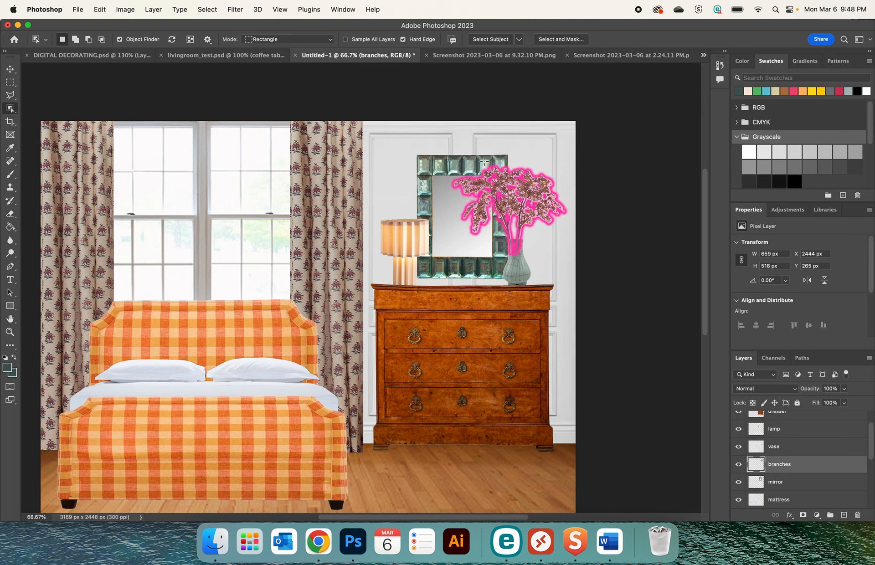
Nudge the branches in the vase to X 2451, Y 268 px
left_click(10, 69)
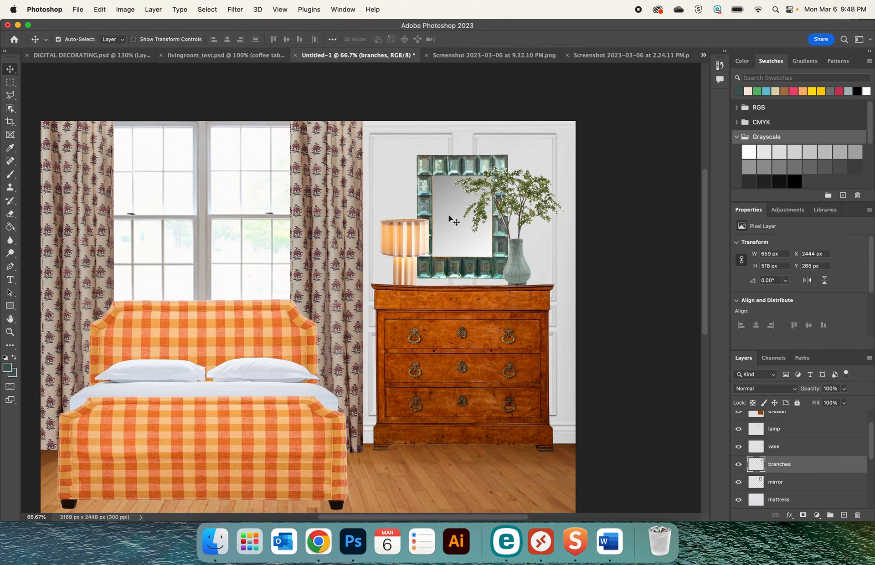
left_click(531, 188)
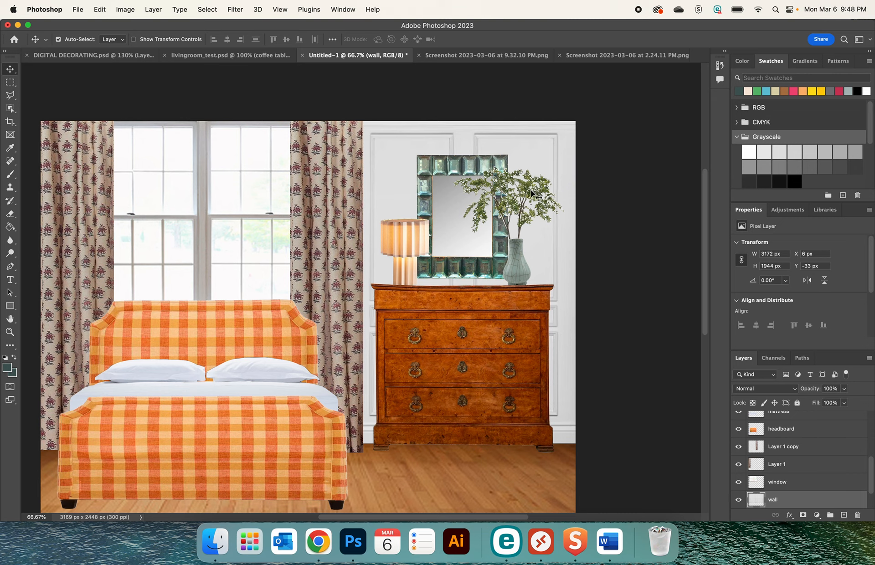
left_click(528, 190)
key("Right")
key("Right")
key("Right")
key("Right")
key("Right")
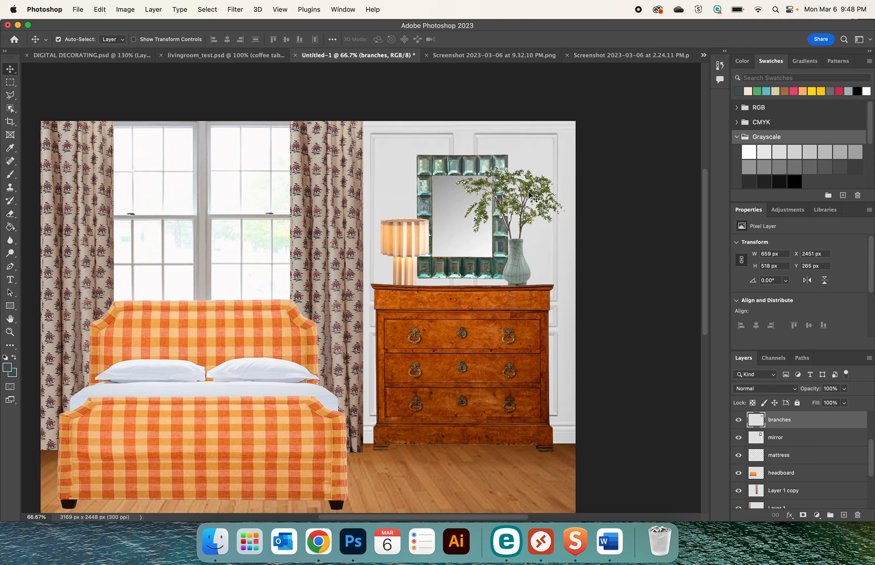
key("Down")
key("Down")
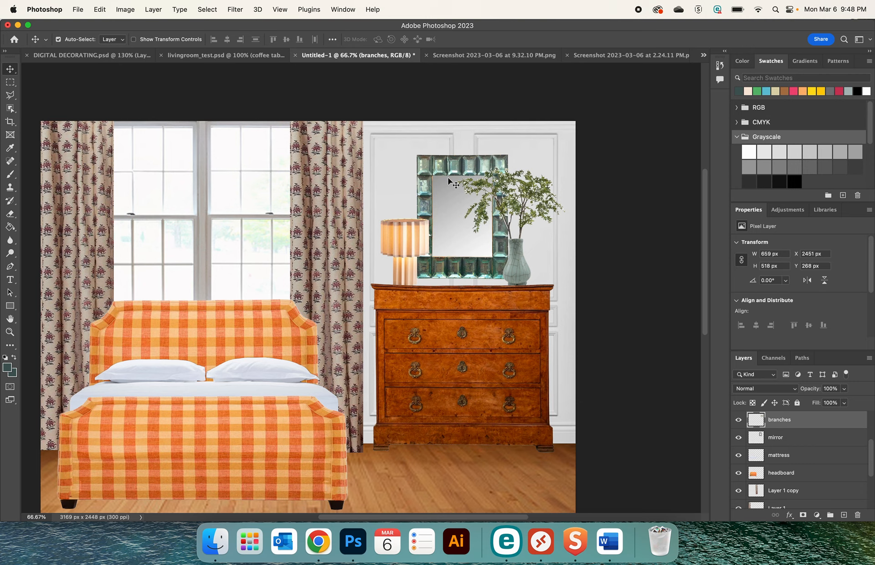
Remove the leftover background patches between the tree leaves on the branches layer with the Magic Wand tool, then deselect
key("super+plus")
key("super+plus")
key("super+plus")
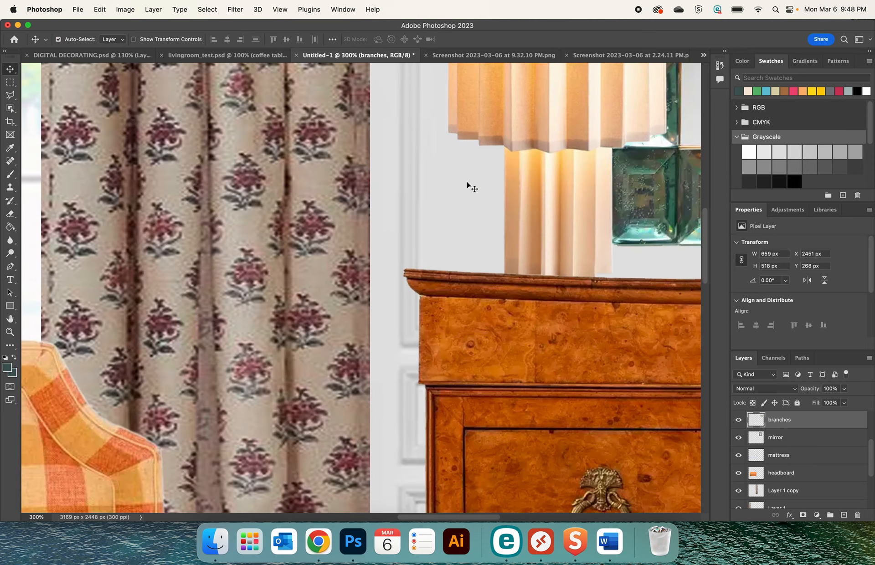
scroll(466, 181, "right", 9)
scroll(466, 181, "up", 8)
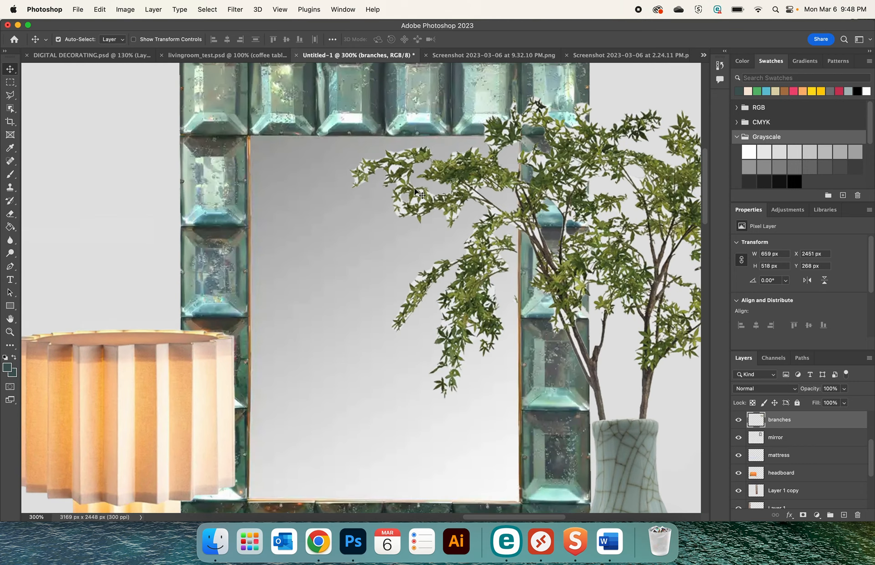
key("super")
left_click(9, 109)
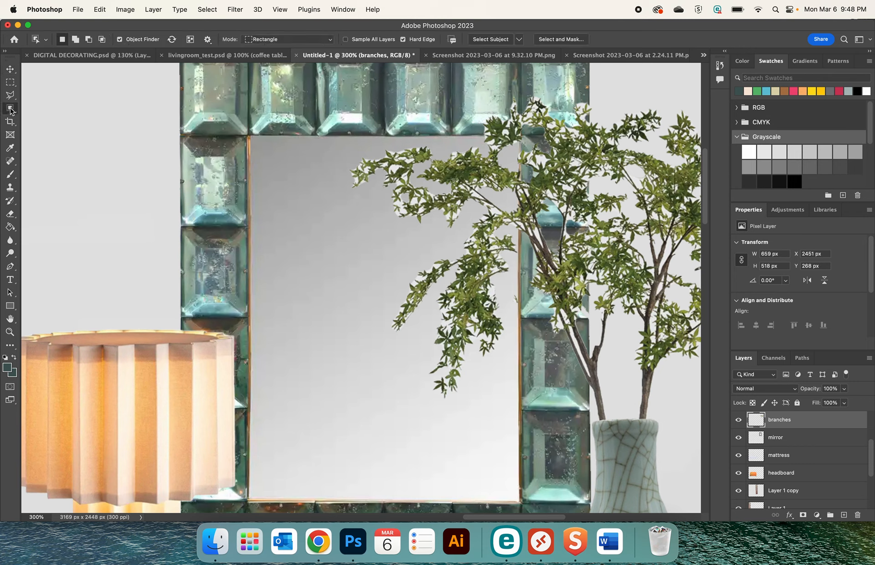
left_click(55, 126)
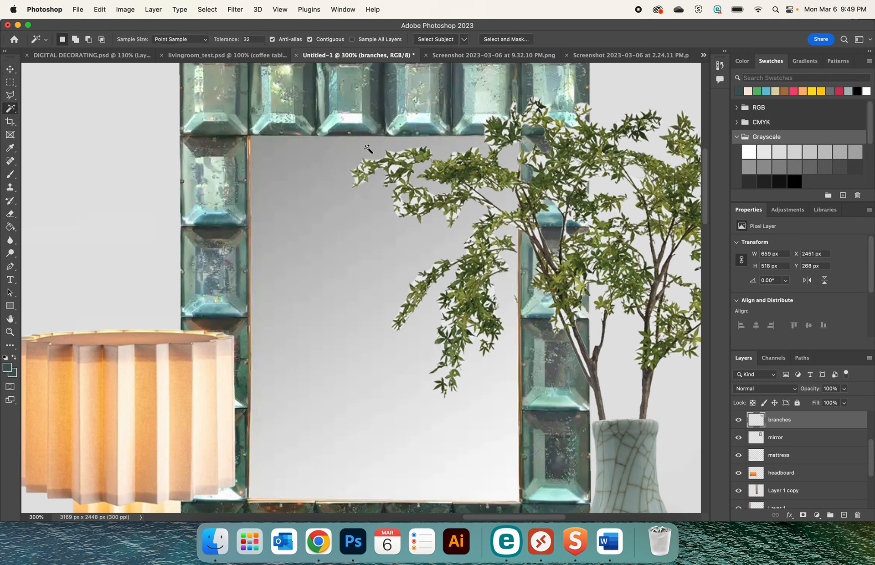
left_click(394, 171)
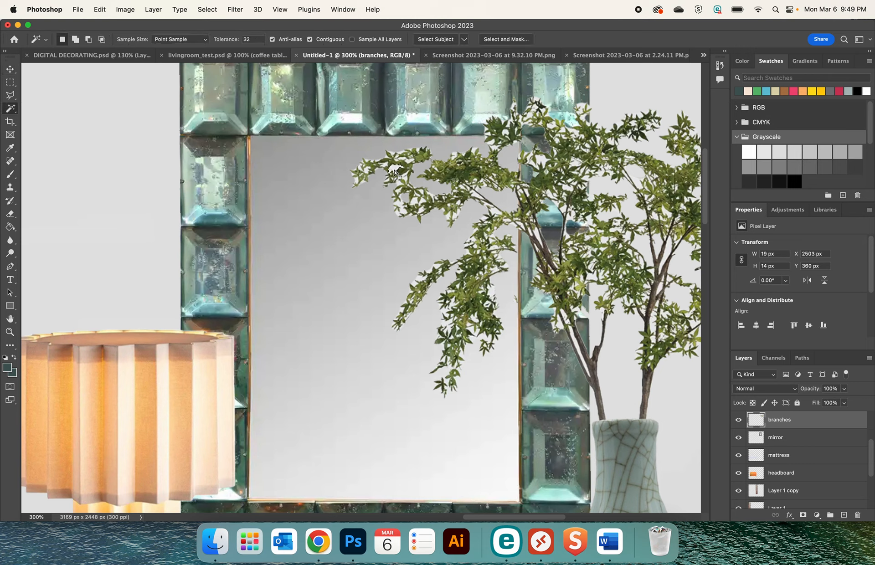
left_click(401, 207)
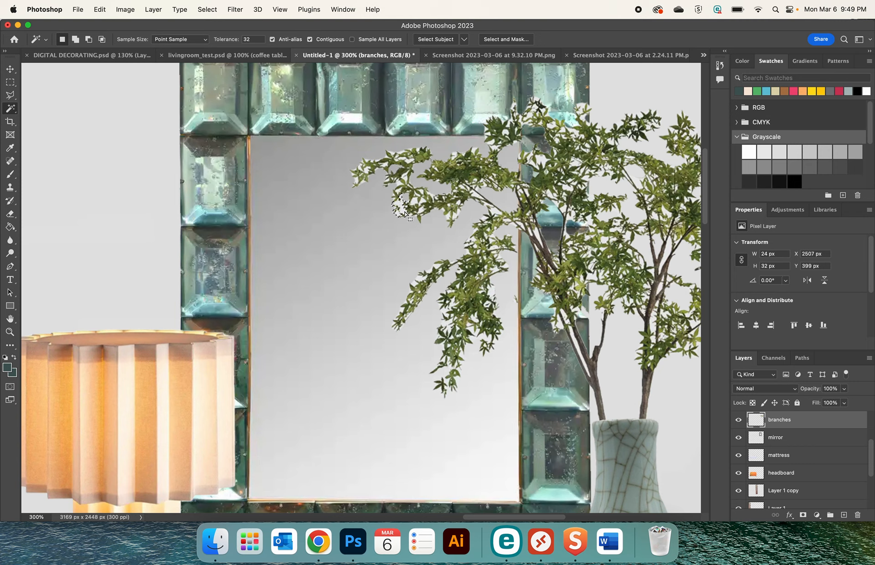
left_click(536, 233)
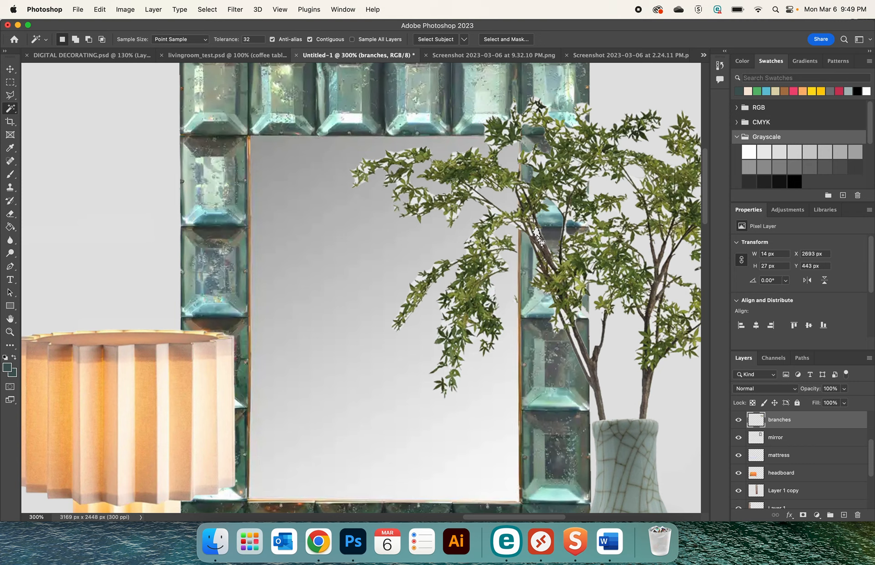
left_click(564, 209)
key("Delete")
key("super+d")
key("super+minus")
key("super+minus")
key("super+minus")
key("super+minus")
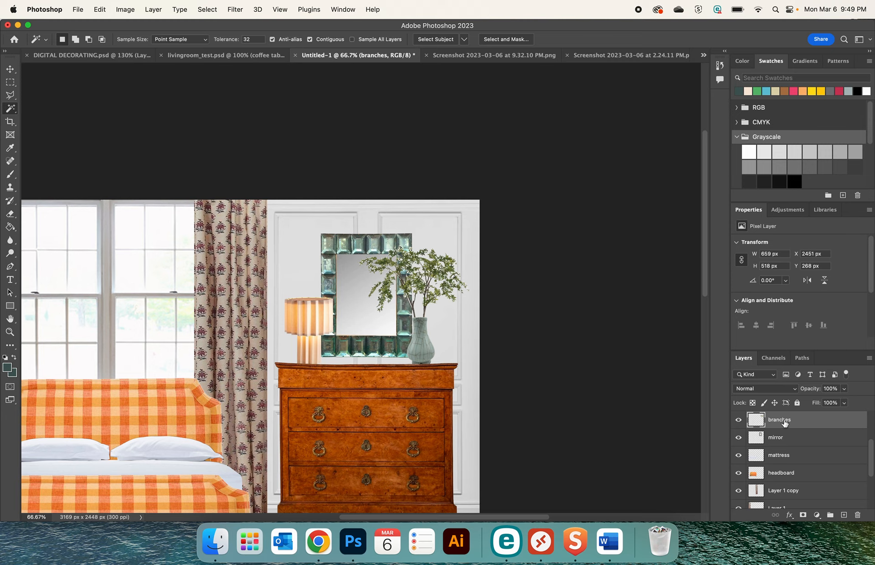
Merge the branches and vase layers into one layer
scroll(780, 469, "down", 2)
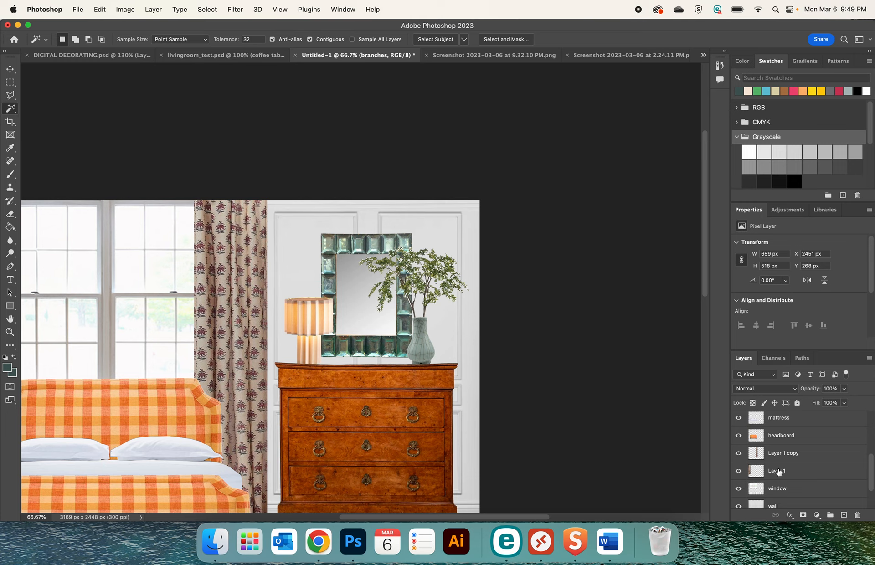
scroll(779, 472, "up", 4)
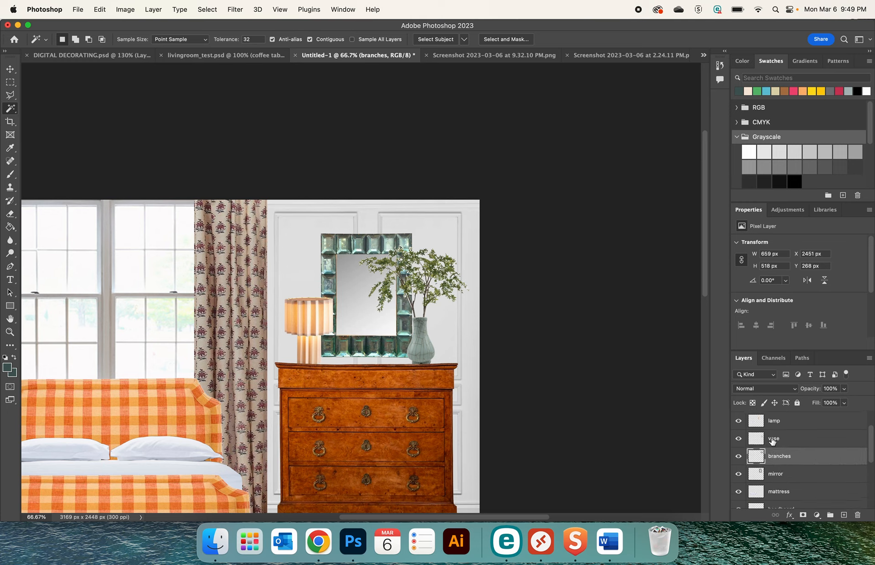
left_click(773, 440, "shift")
left_click(154, 10)
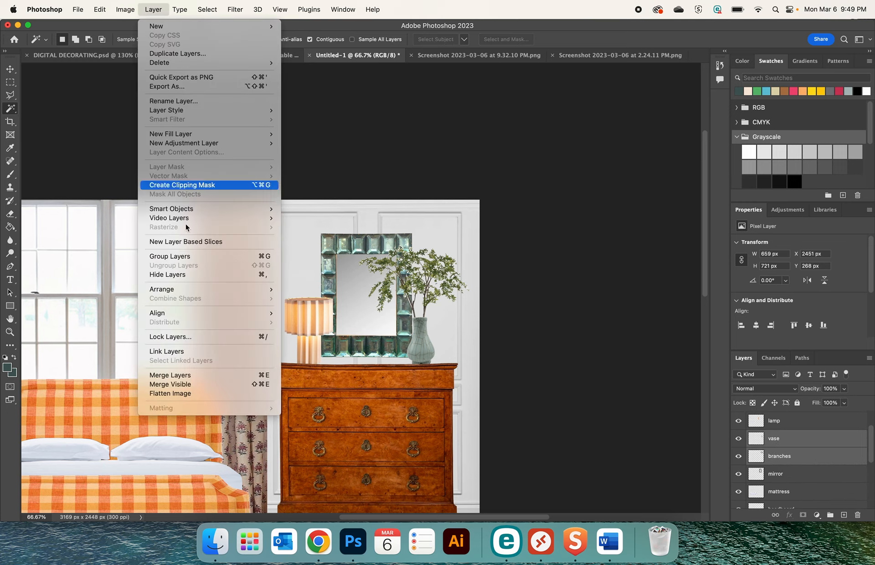
left_click(208, 375)
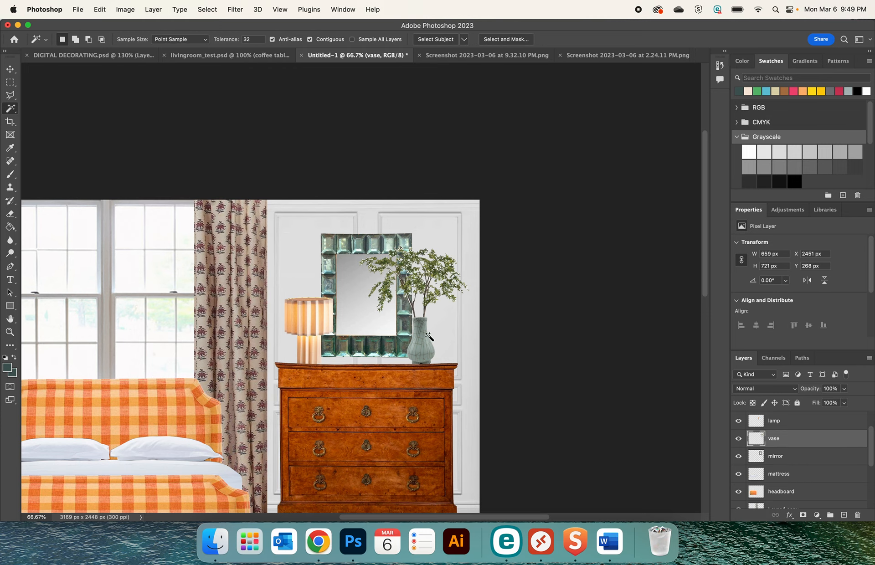
Try moving the merged vase and branches over in front of the window and undo the move
left_click(10, 70)
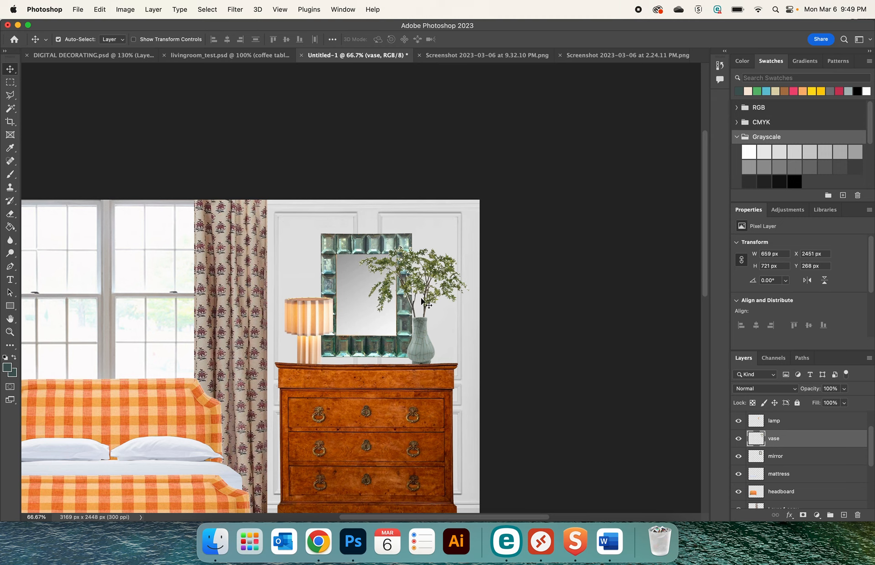
left_click_drag(433, 280, 174, 275)
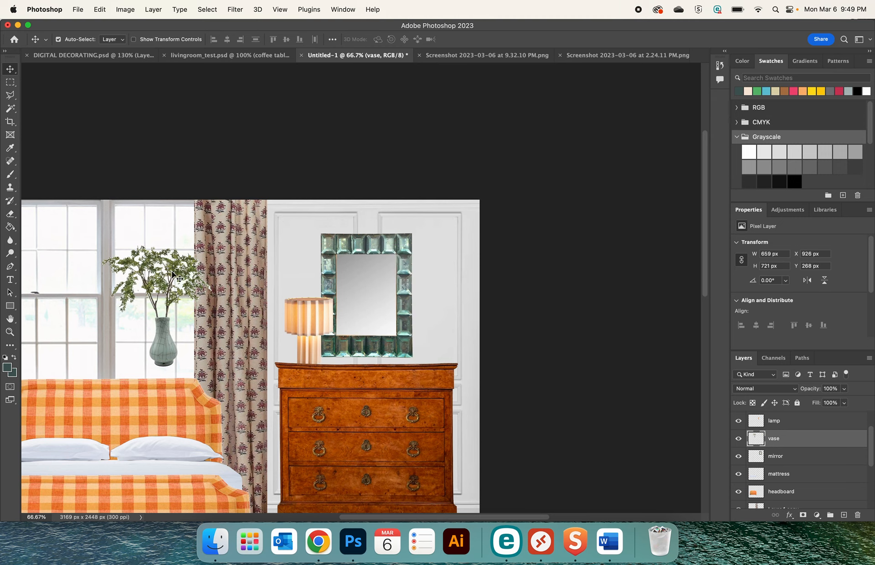
key("super+z")
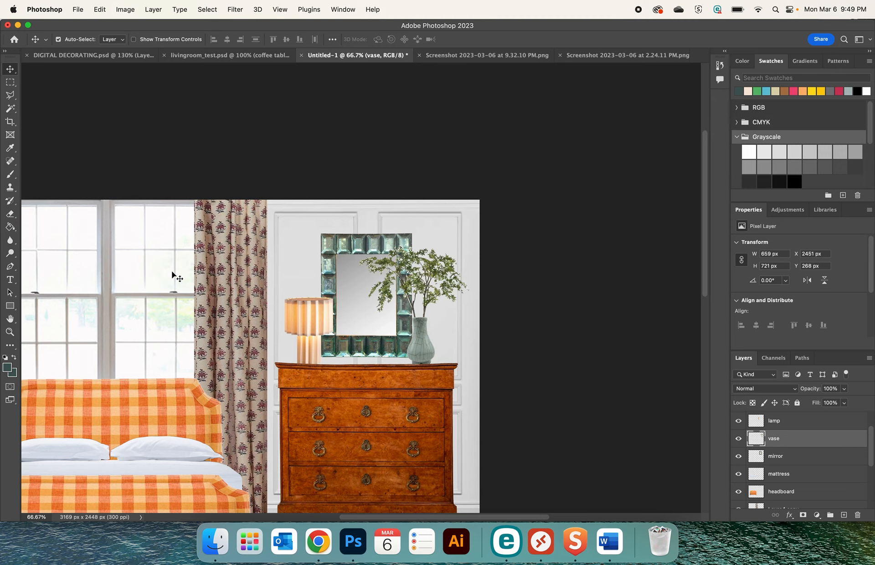
scroll(171, 270, "down", 5)
scroll(171, 271, "left", 6)
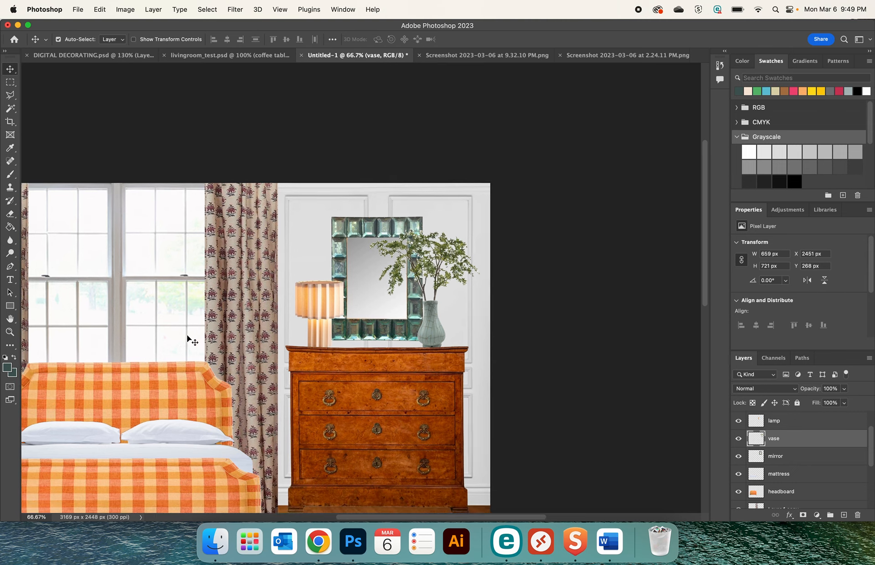
scroll(187, 337, "down", 1)
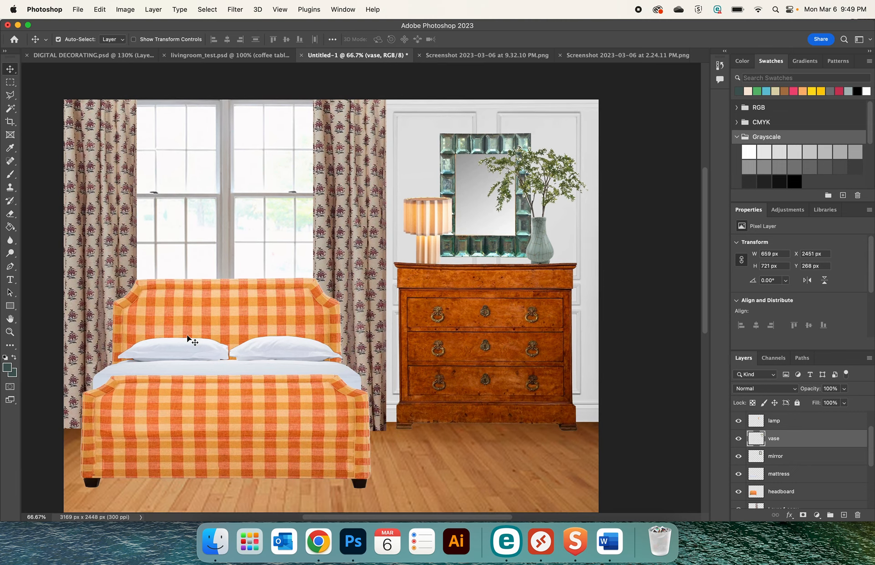
Copy the Matador Chaise product image from the HD Buttercup page in Chrome and paste it into the Photoshop collage
left_click(318, 541)
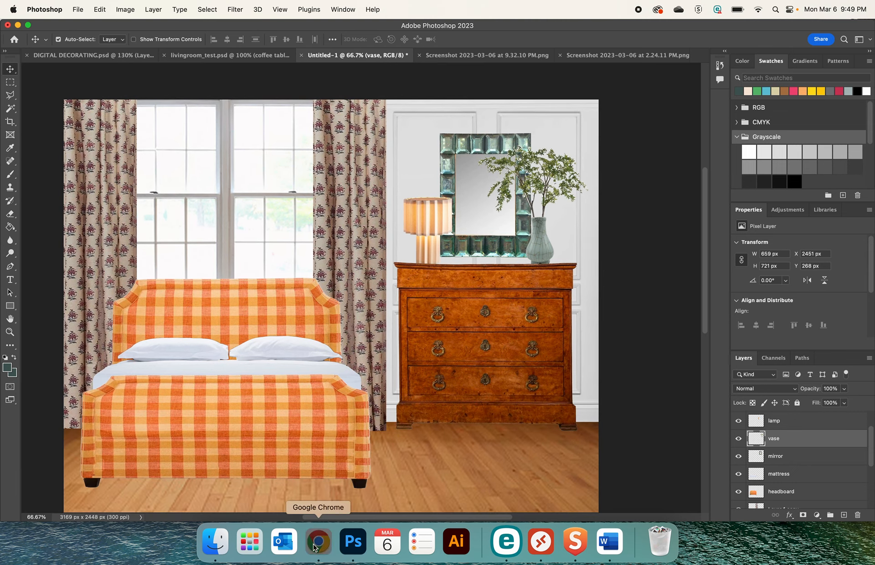
left_click(723, 33)
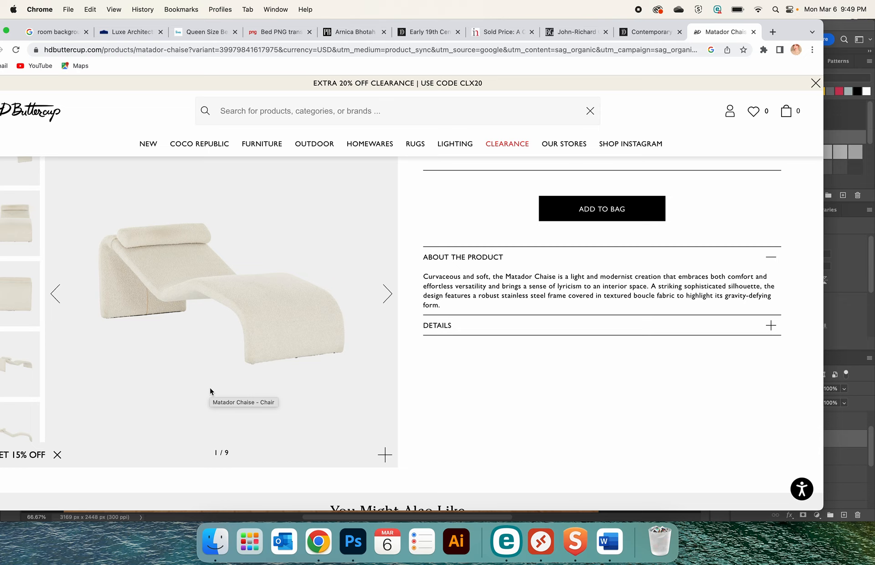
right_click(246, 366)
left_click(290, 395)
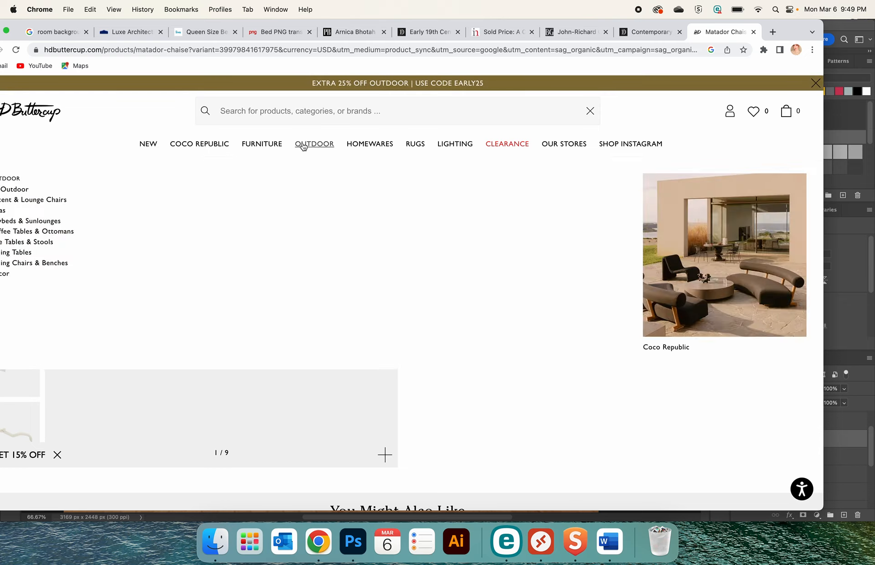
left_click(353, 542)
key("super+v")
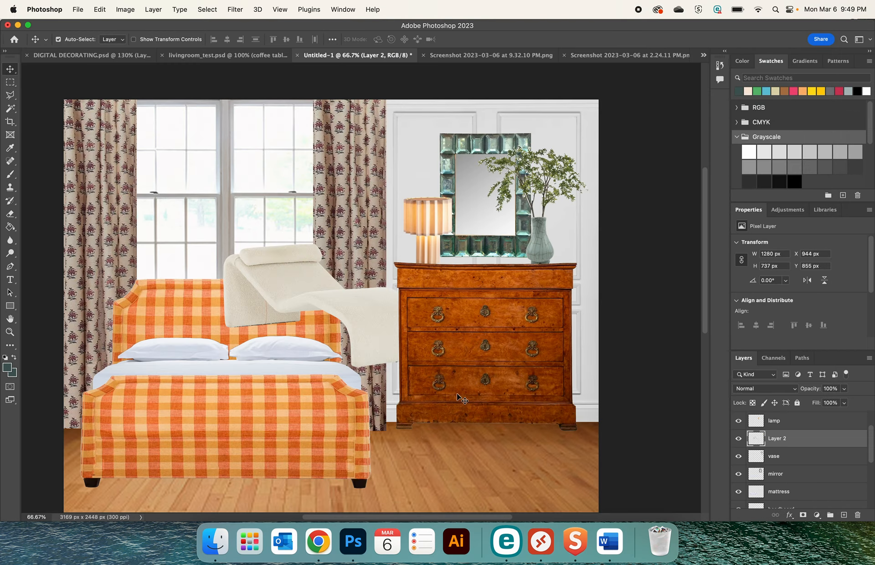
Move the chaise up in front of the window and flip it horizontally
left_click_drag(265, 278, 206, 175)
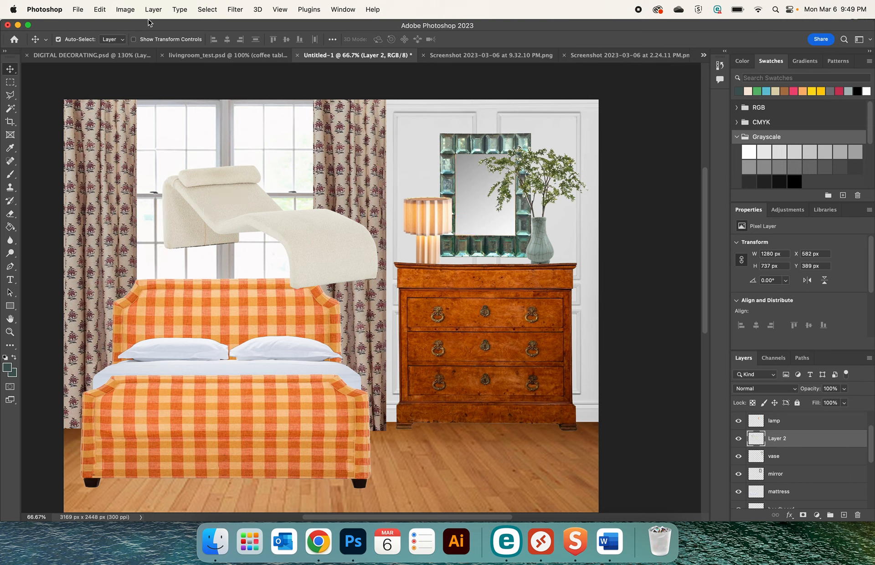
left_click(126, 12)
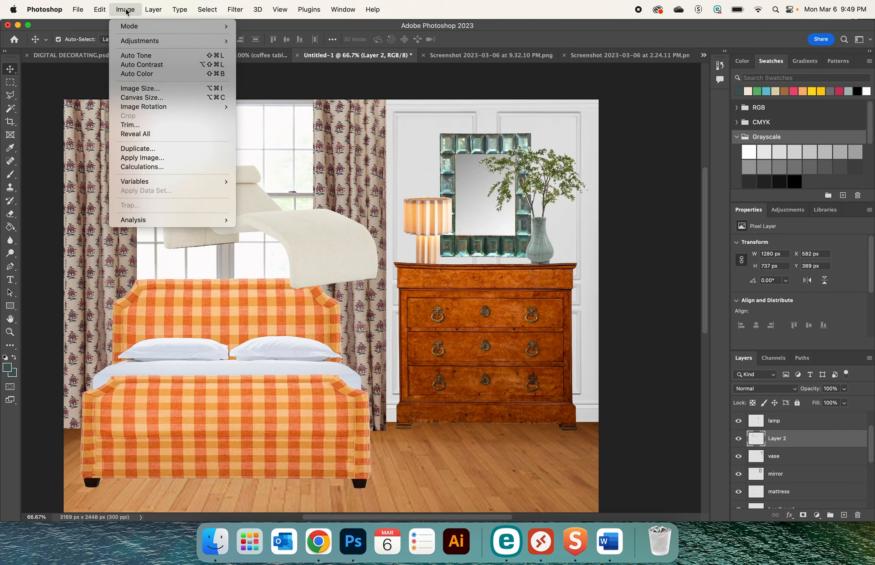
mouse_move(100, 10)
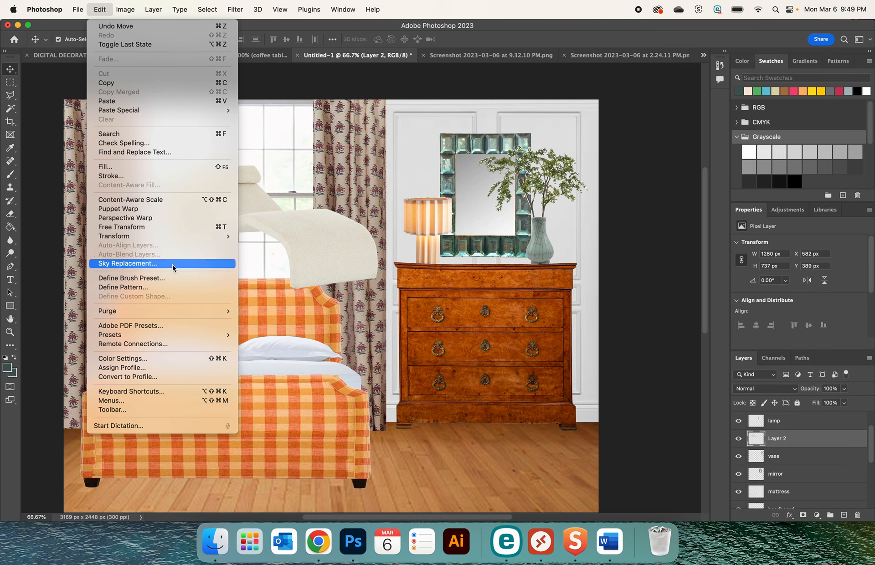
mouse_move(172, 236)
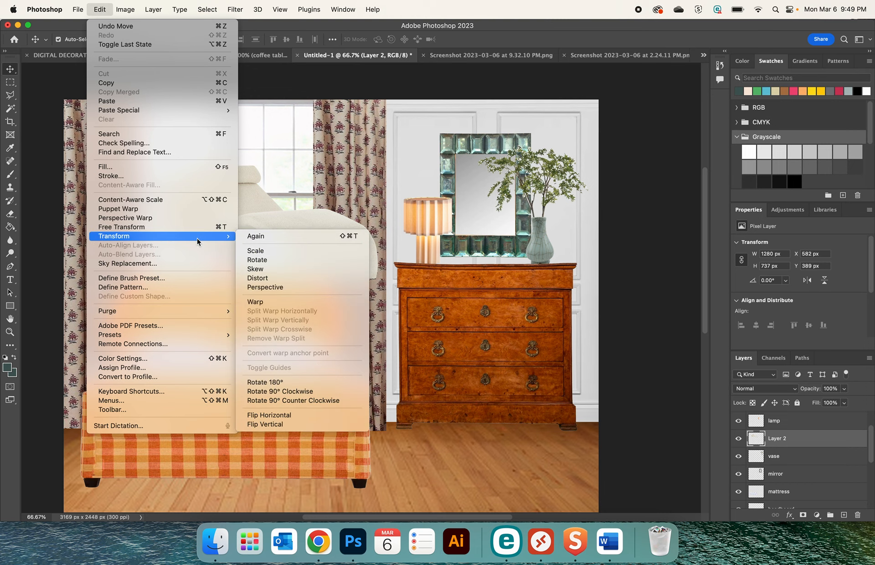
left_click(290, 416)
Place the chaise on the floor by the dresser at X 1954, Y 1623 px and move its layer above the footboard
left_click_drag(285, 252, 488, 433)
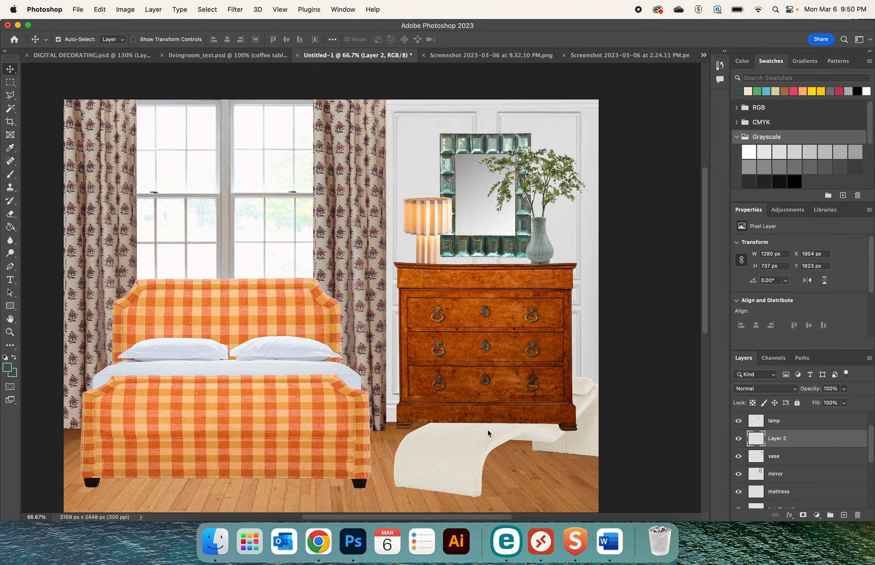
scroll(780, 410, "up", 2)
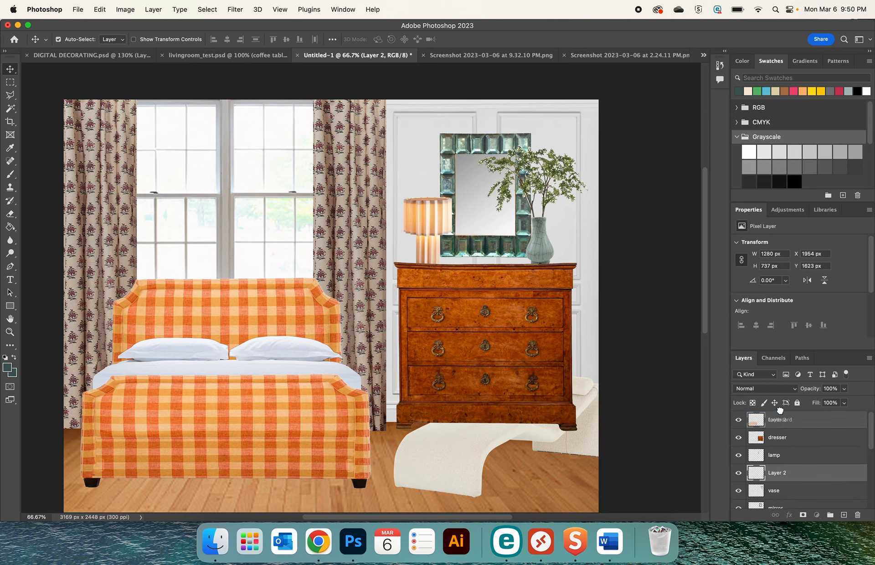
left_click_drag(780, 410, 780, 414)
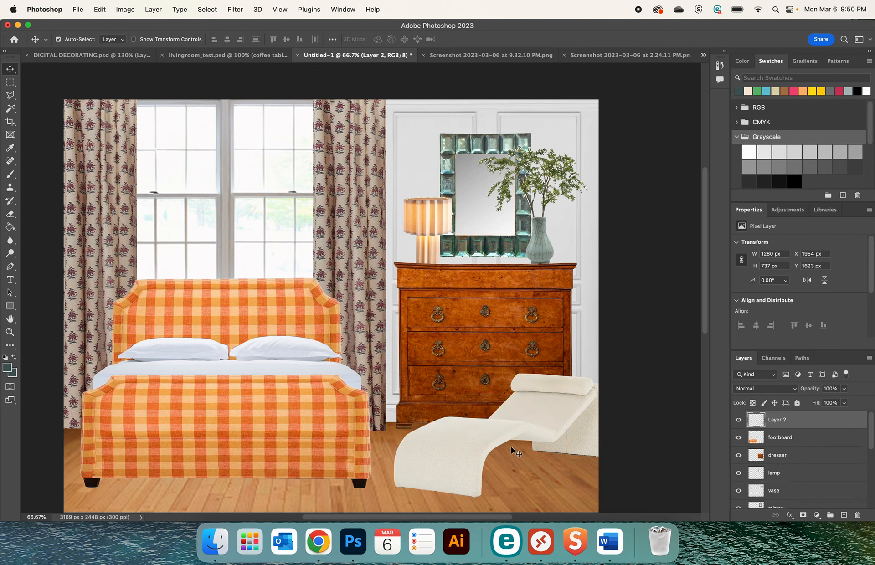
Enlarge the chaise to about 1564 × 900 px and position it in front of the dresser at X 1652, Y 1548 px
key("super+t")
left_click_drag(394, 374, 332, 363)
left_click_drag(537, 392, 532, 401)
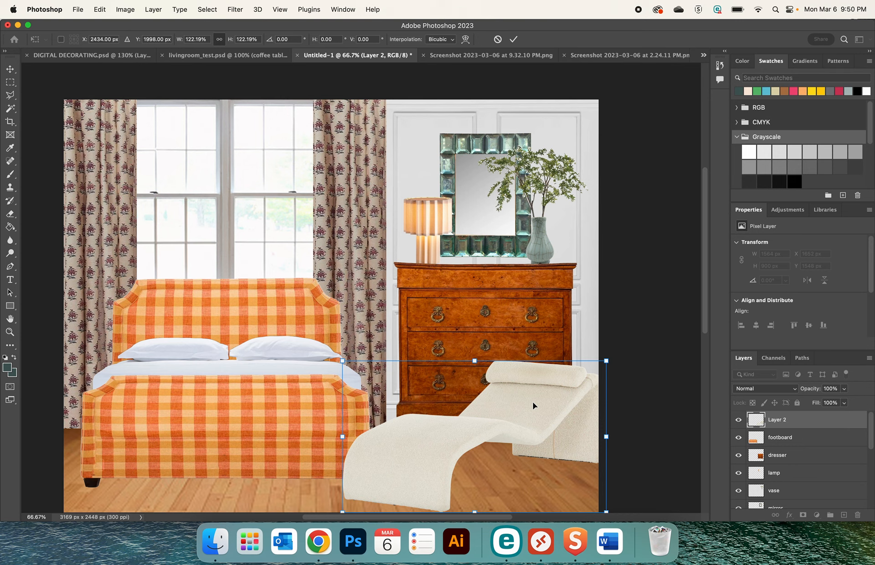
key("Return")
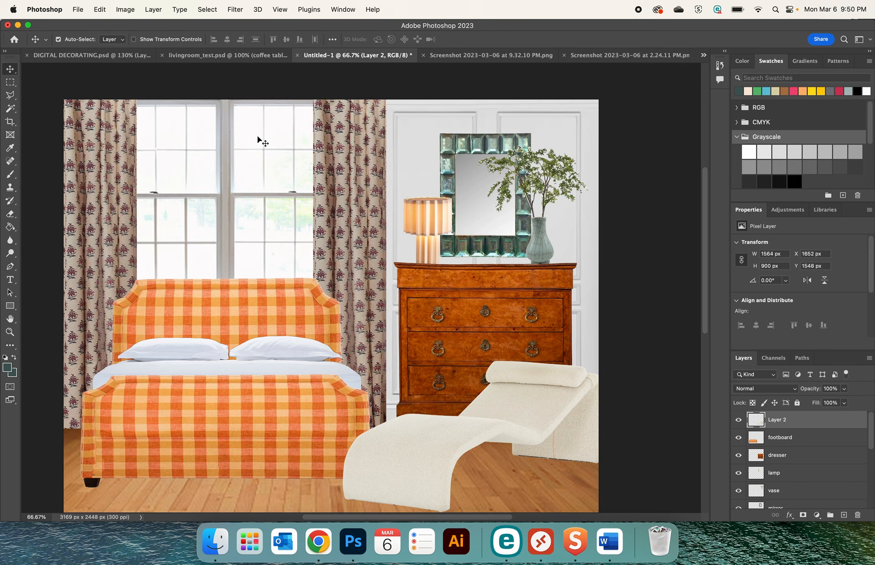
left_click(79, 10)
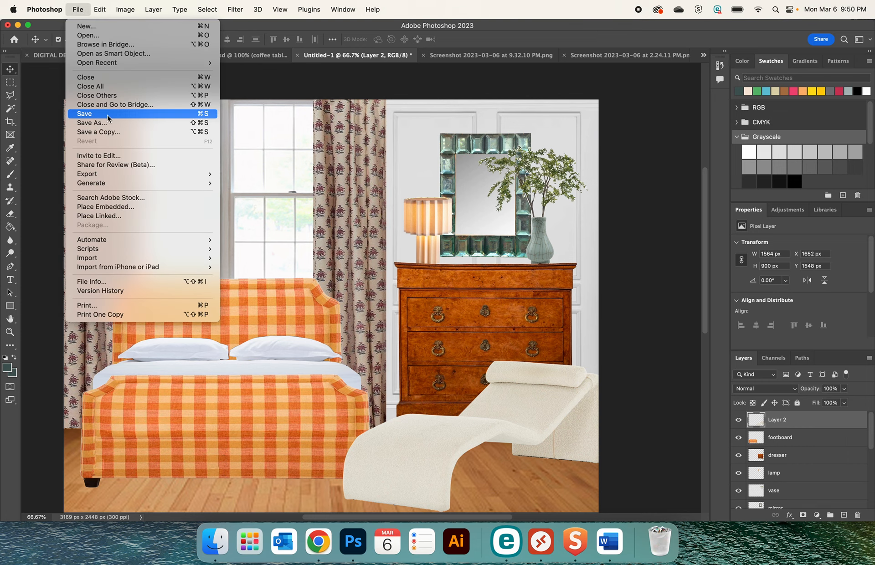
mouse_move(155, 182)
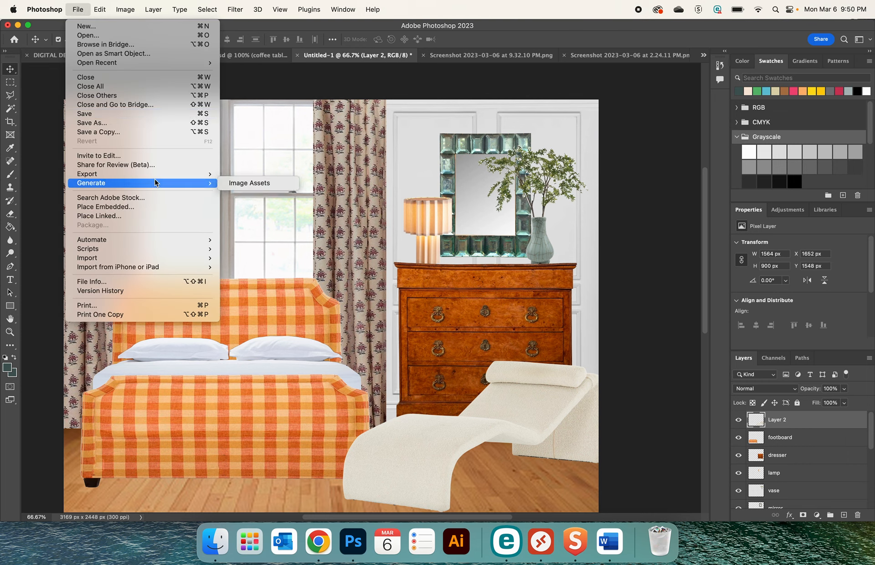
left_click(147, 123)
left_click(543, 196)
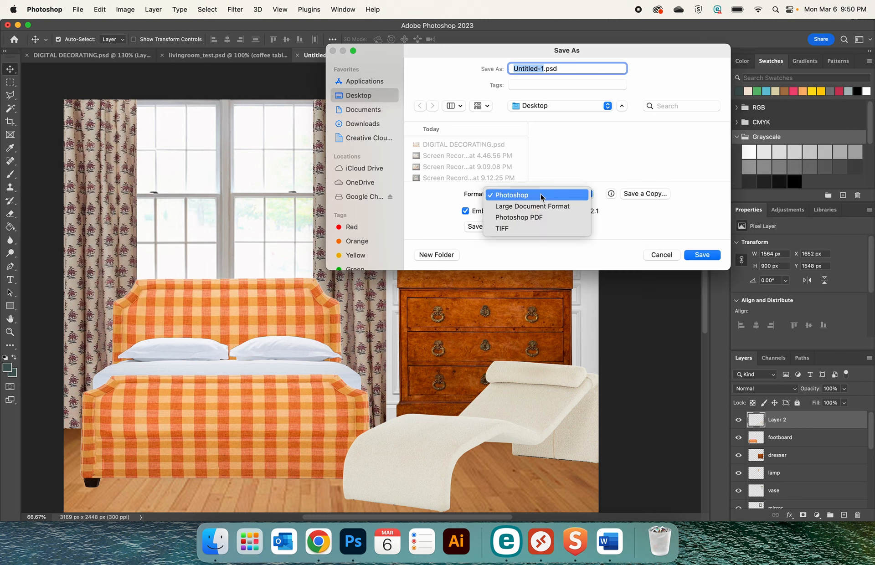
left_click(538, 218)
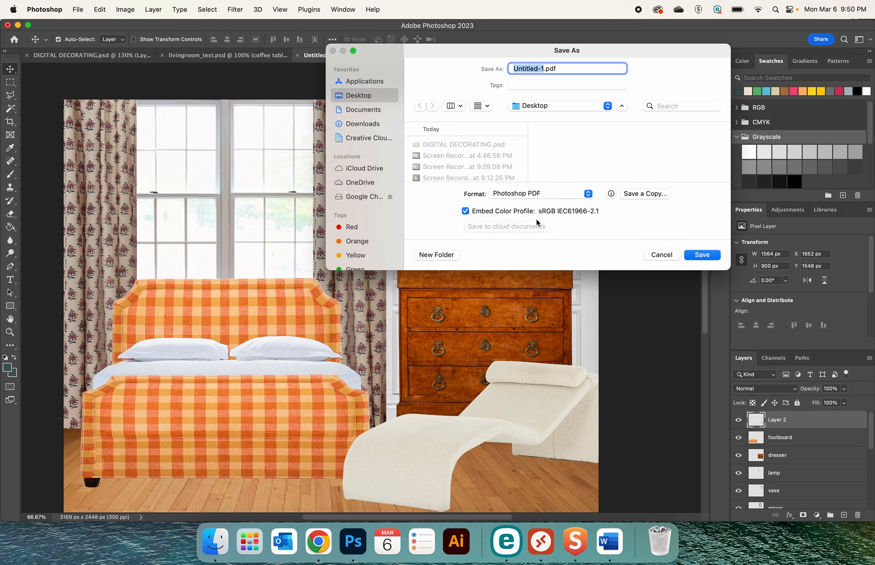
left_click(657, 256)
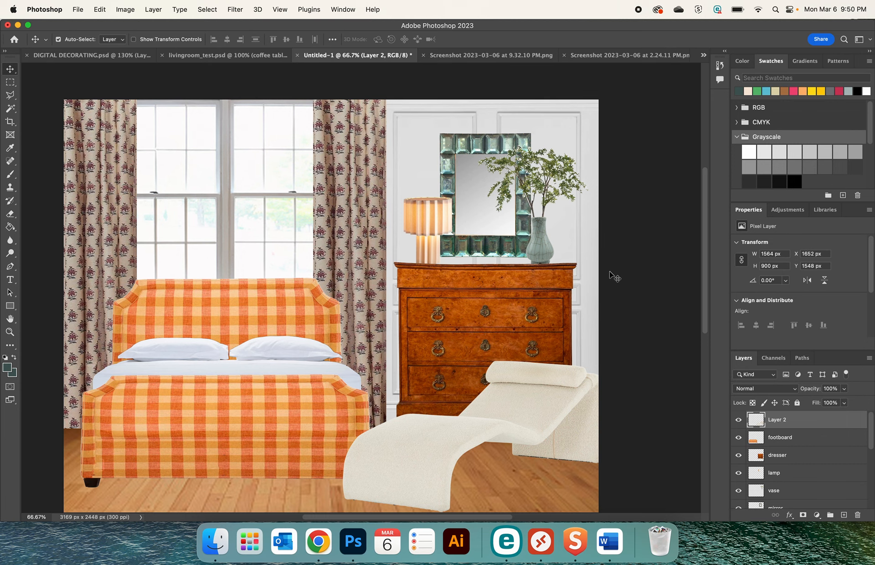
Start a screenshot capture of a selected portion of the screen for the finished collage
key("super")
key("super+shift+5")
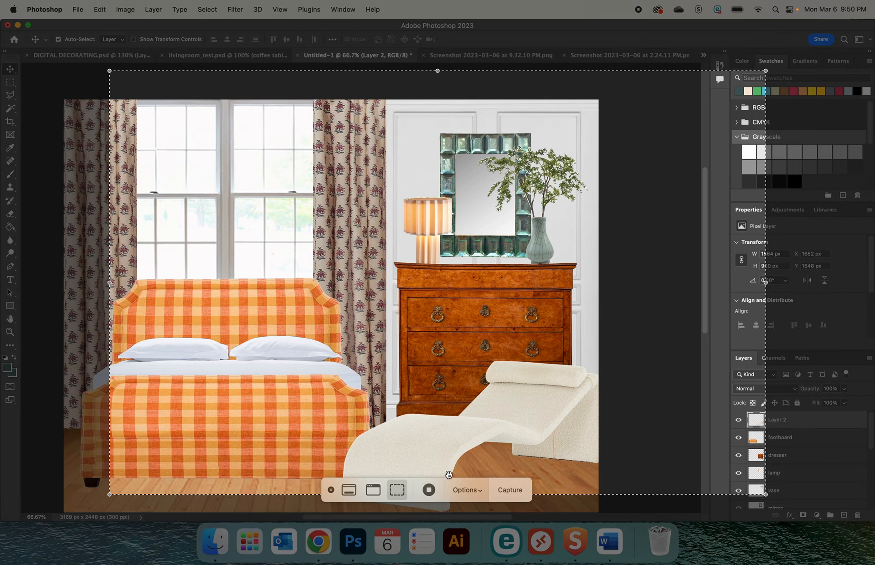